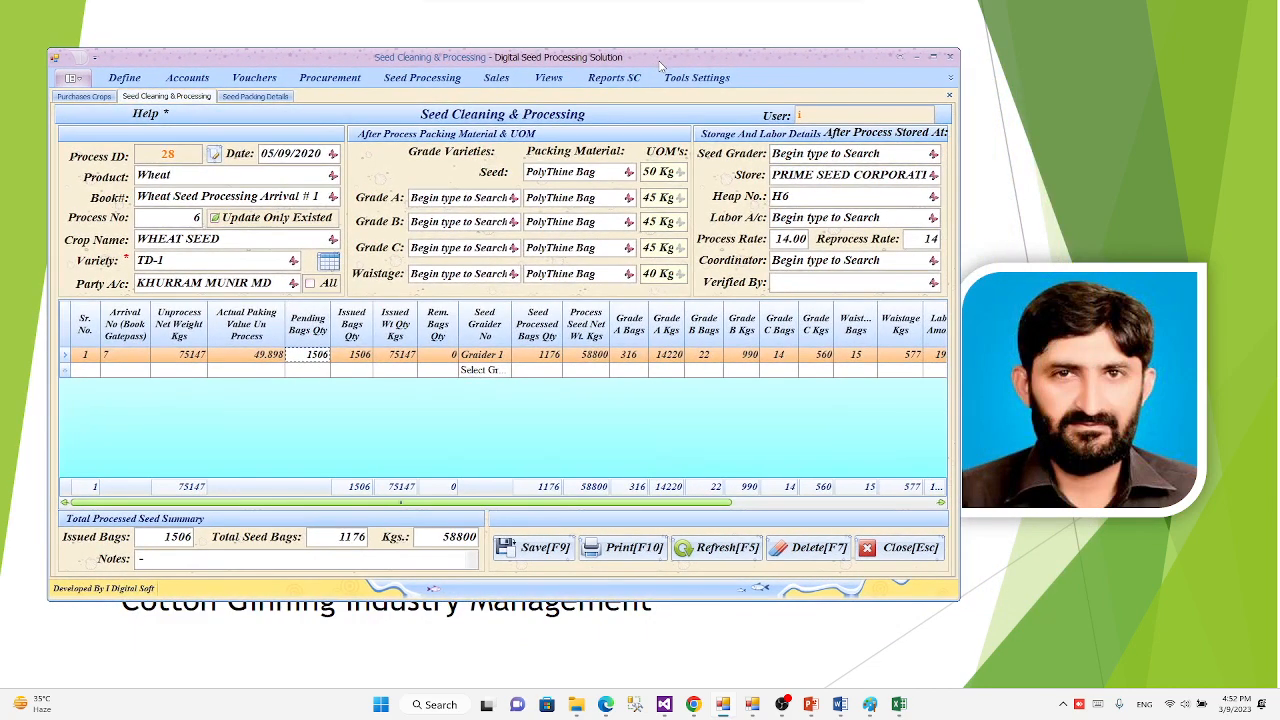
# Step: Clear the current wheat process record and open a new Seed Cleaning & Processing form
pyautogui.click(738, 556)
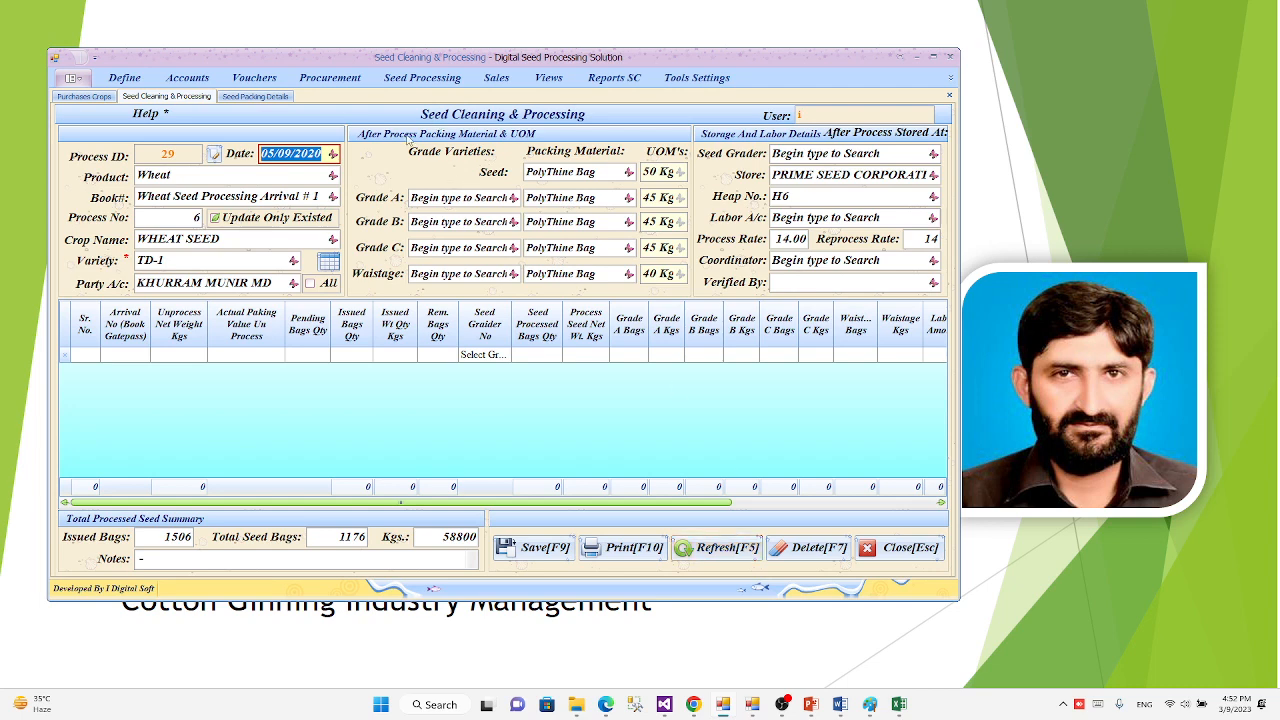
pyautogui.click(440, 79)
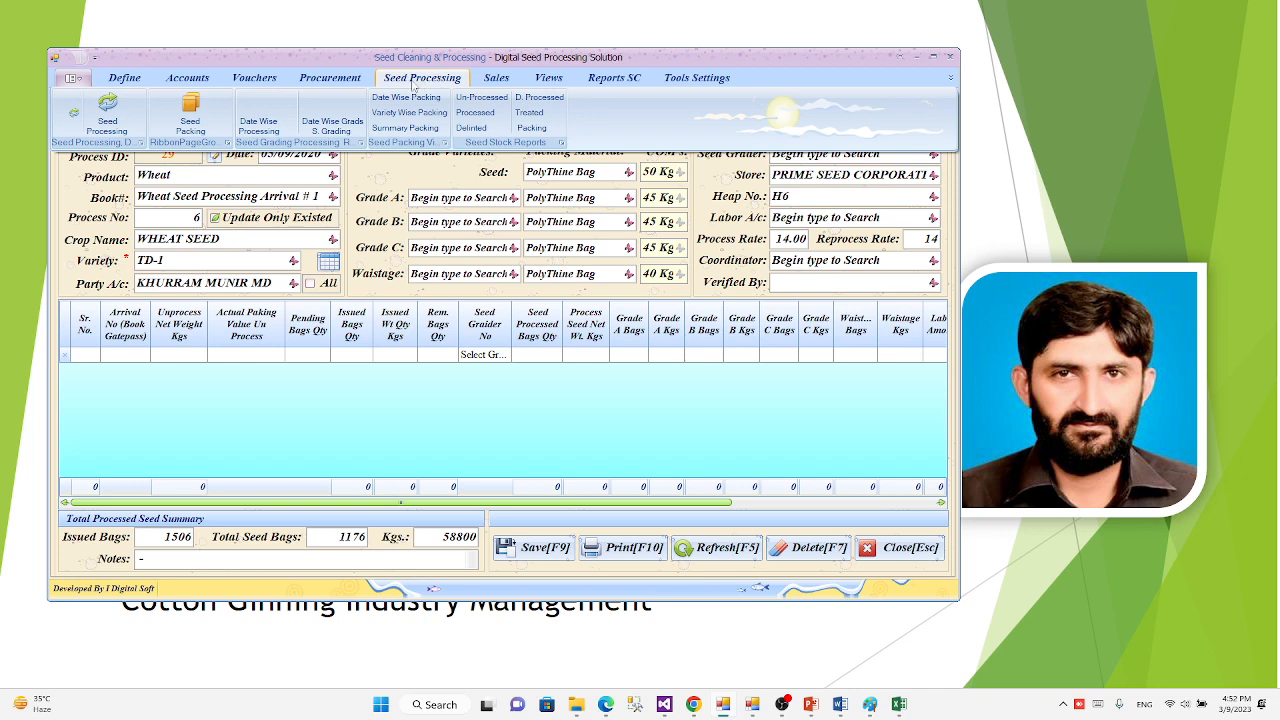
pyautogui.click(105, 112)
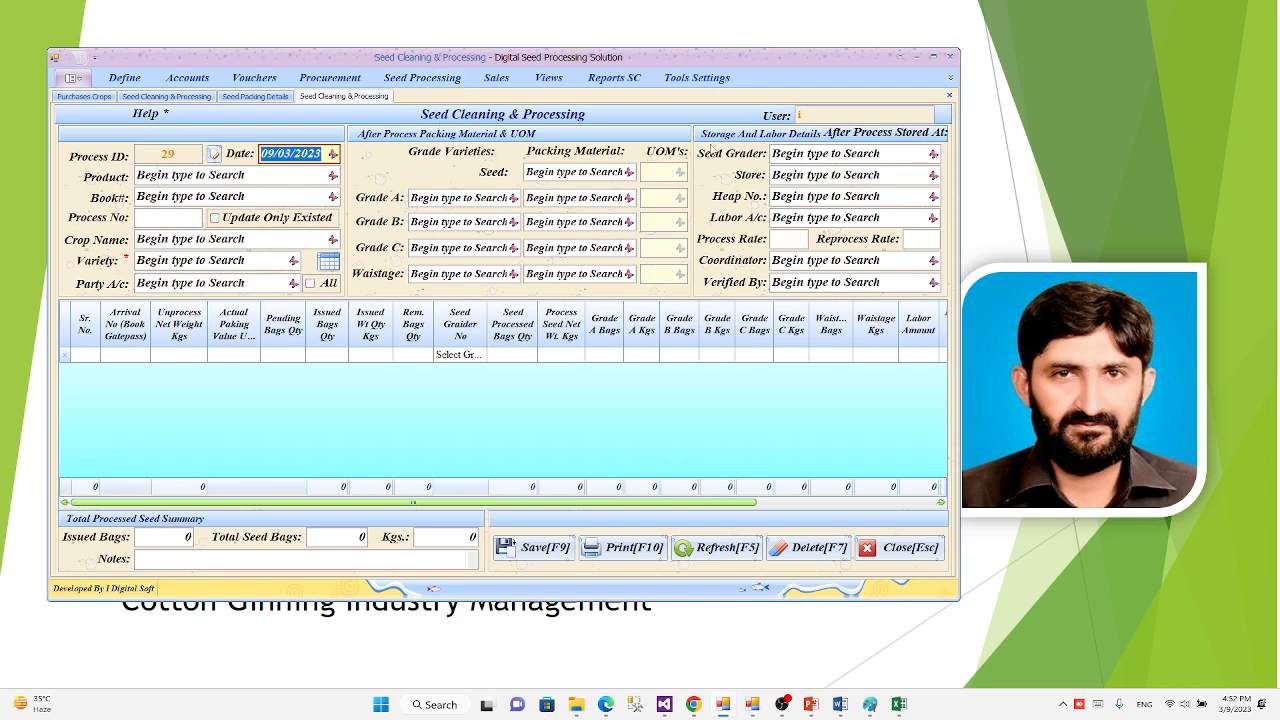
pyautogui.click(951, 79)
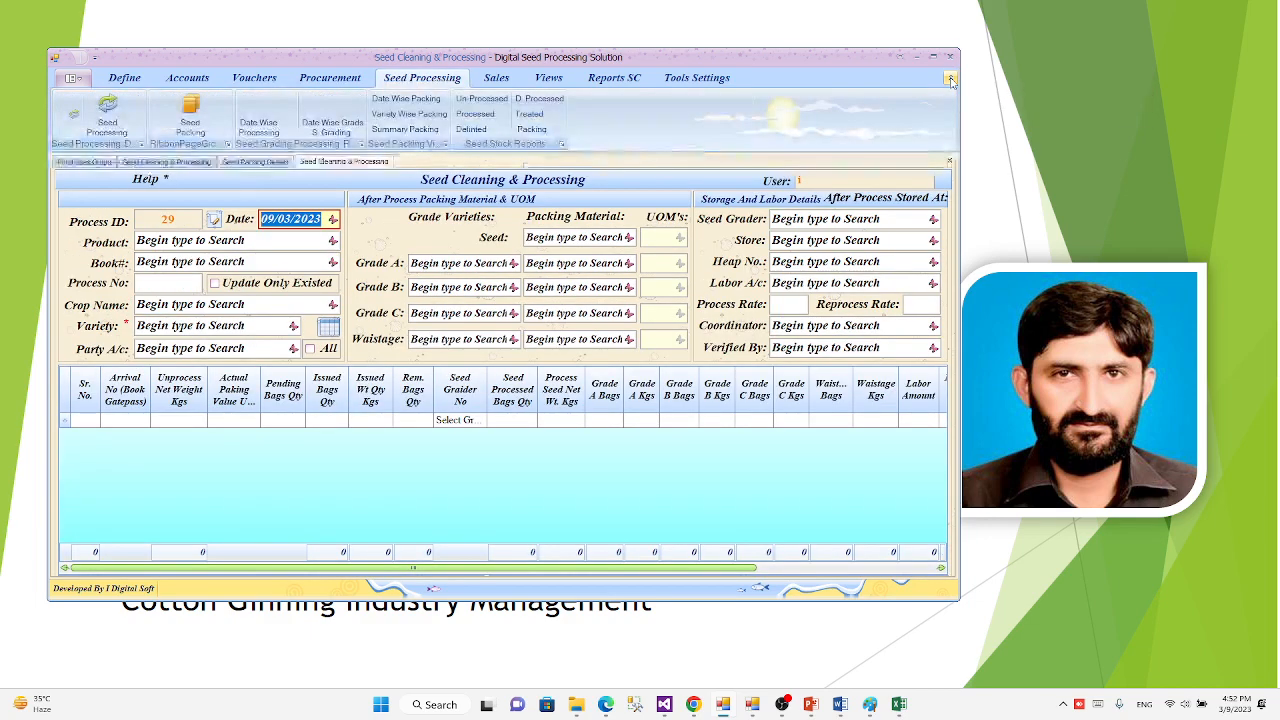
pyautogui.click(951, 79)
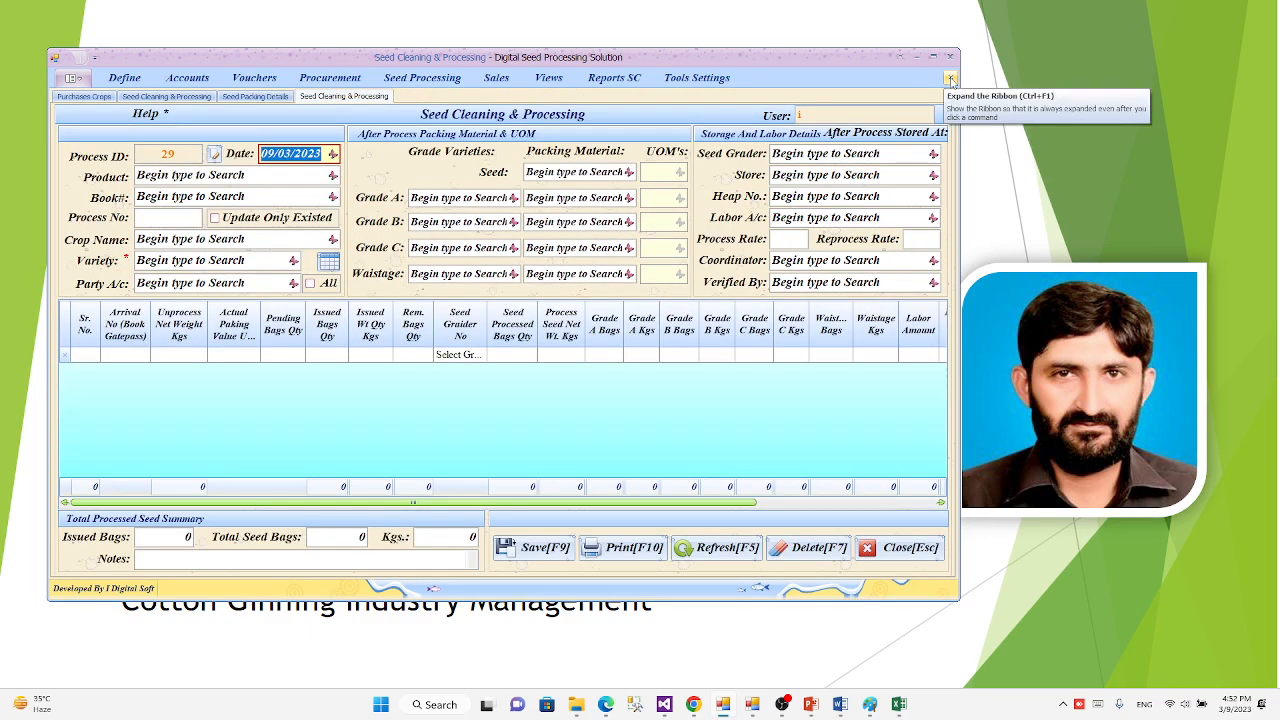
pyautogui.click(932, 57)
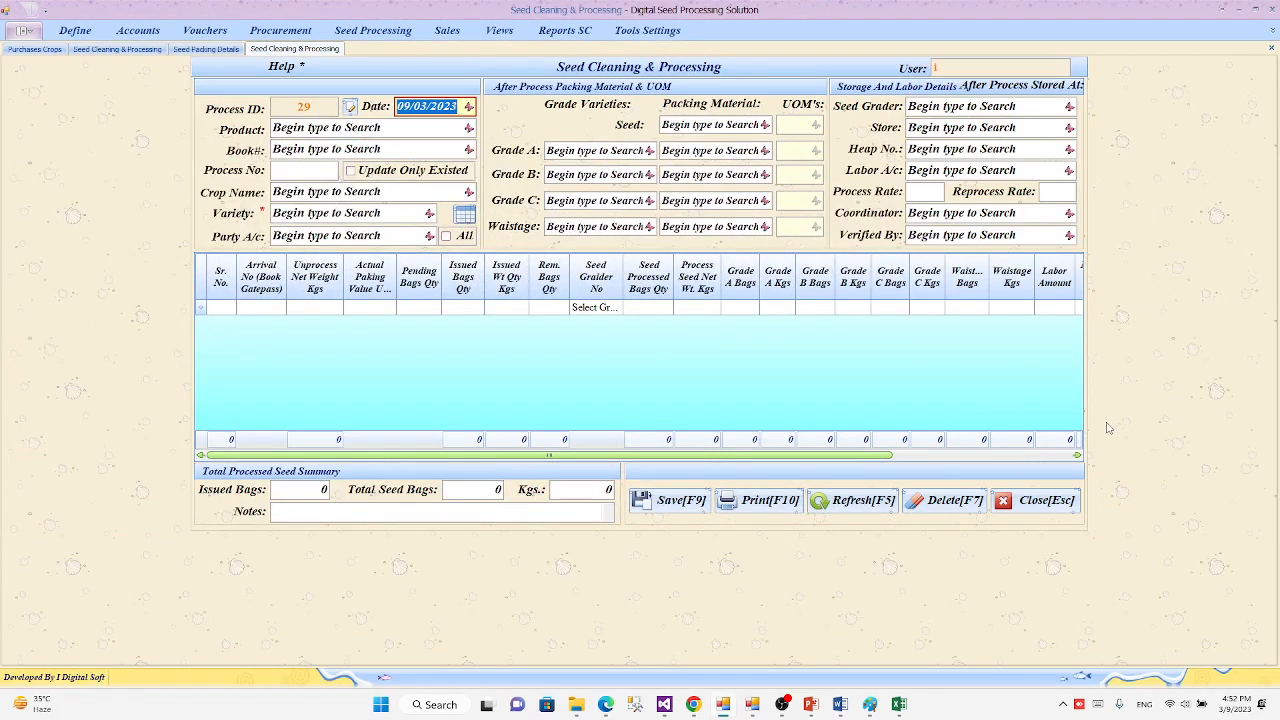
pyautogui.click(1253, 11)
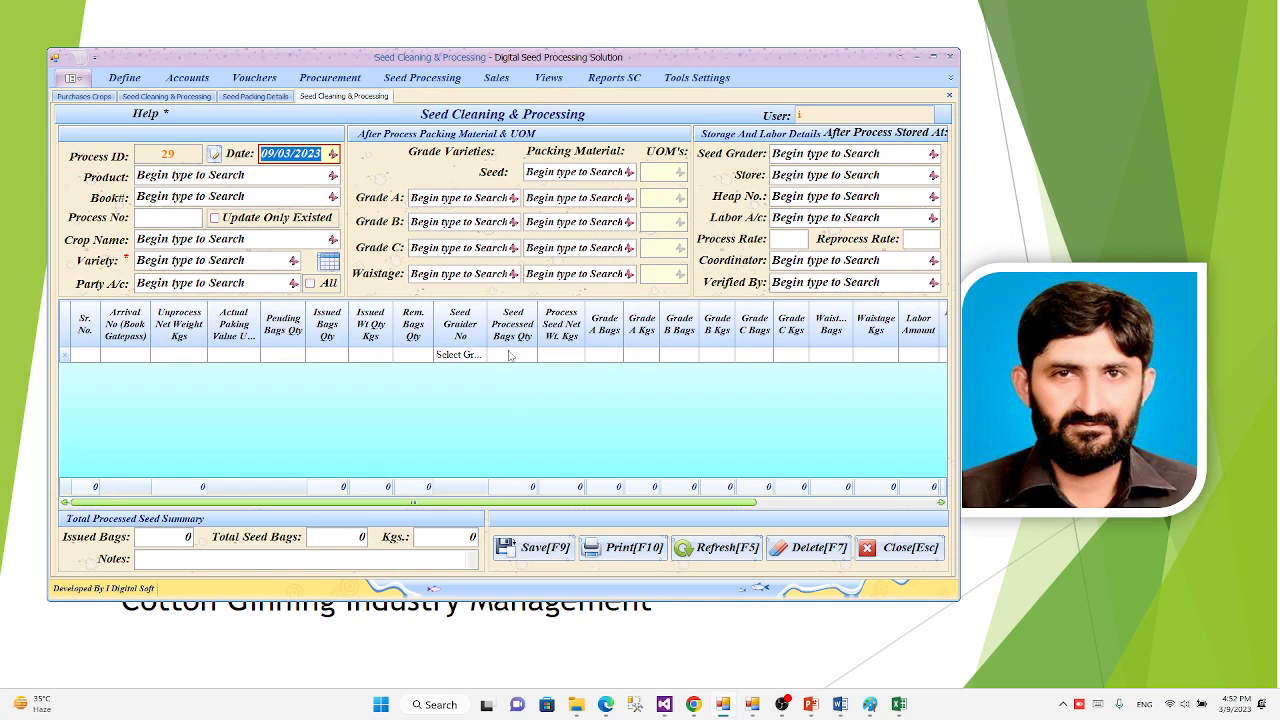
# Step: Set the product to Cotton Seed and the book to Cotton Seed Seed Processing Arrival # 1
pyautogui.press('Tab')
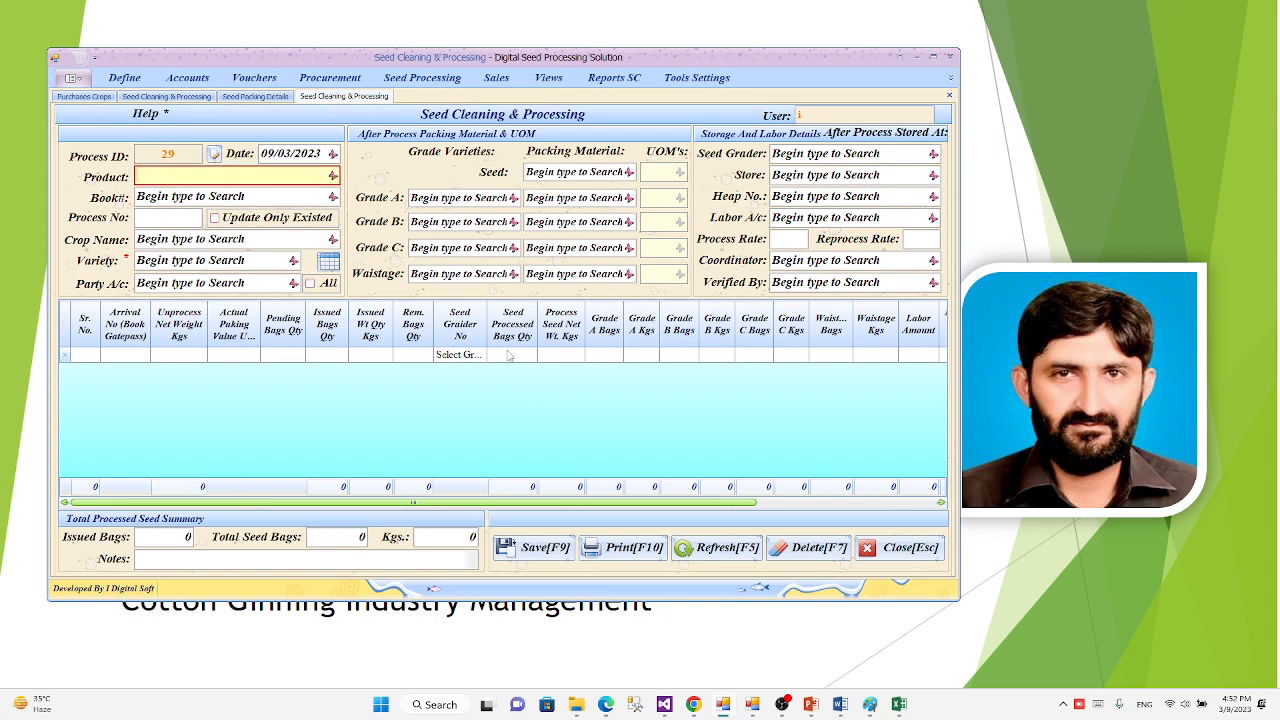
pyautogui.write('Cotton')
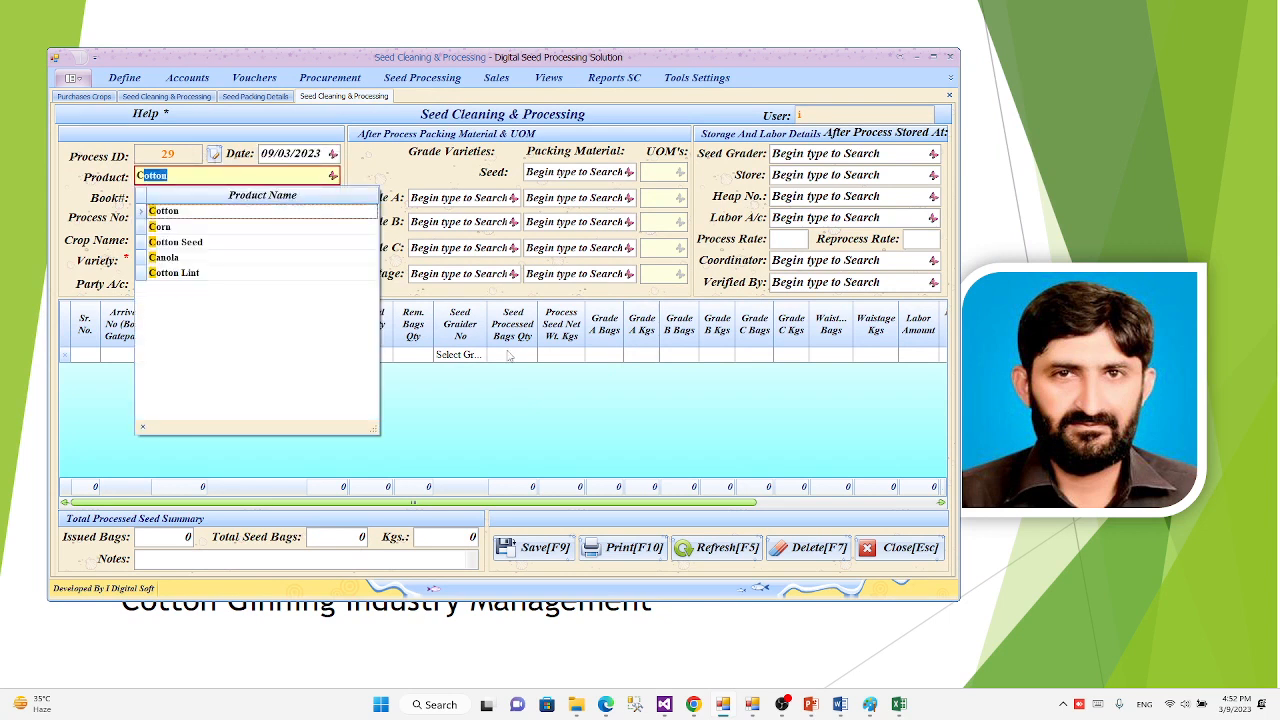
pyautogui.press('Down')
pyautogui.press('Down')
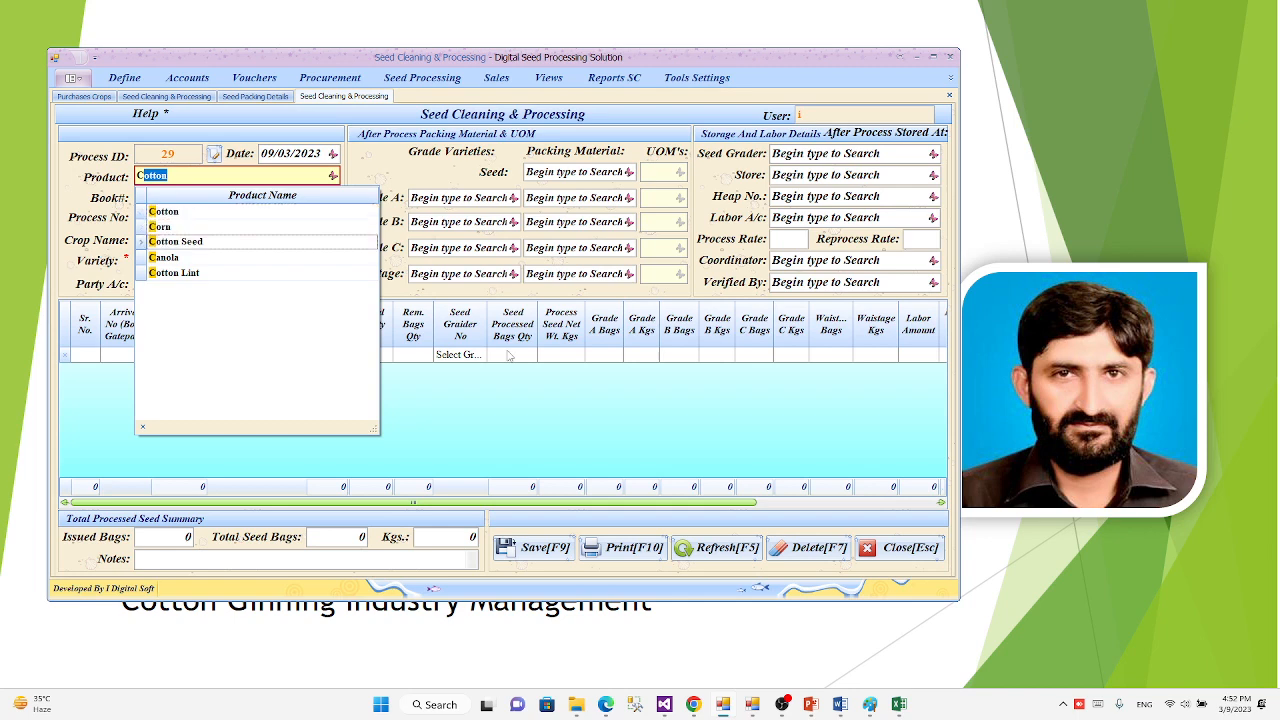
pyautogui.press('Return')
pyautogui.press('Tab')
pyautogui.write('C')
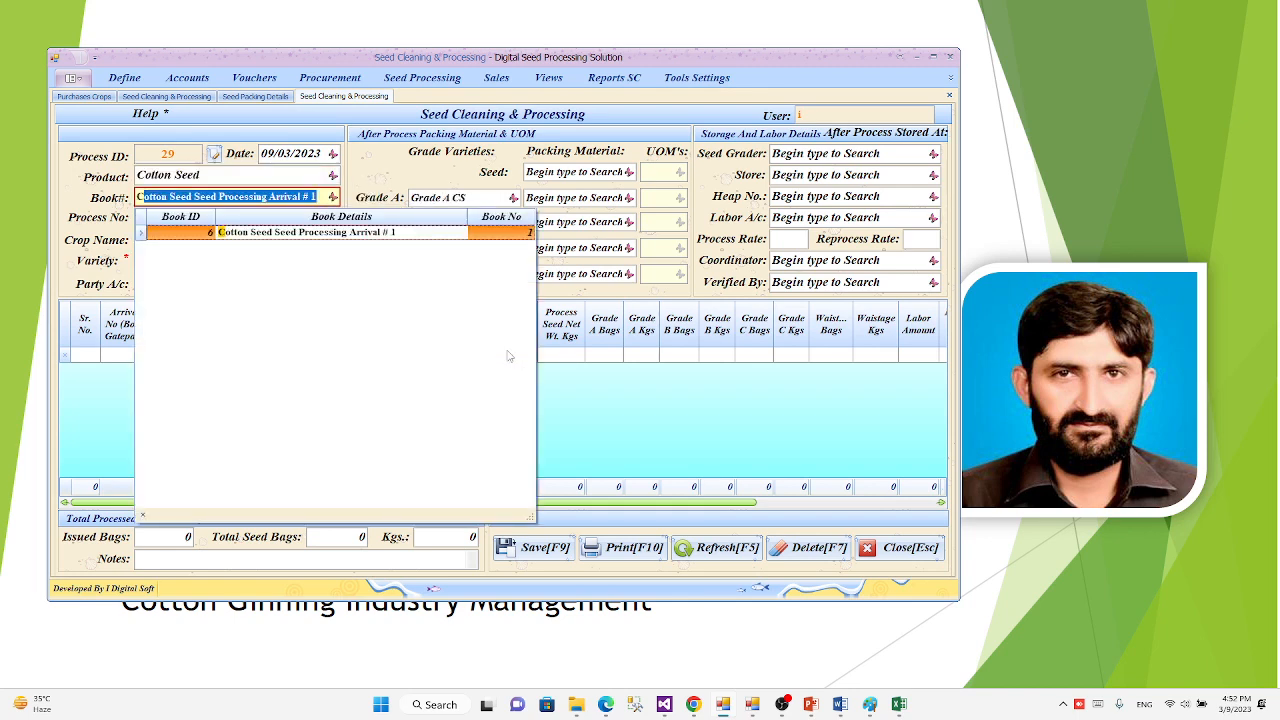
pyautogui.press('Return')
pyautogui.press('Tab')
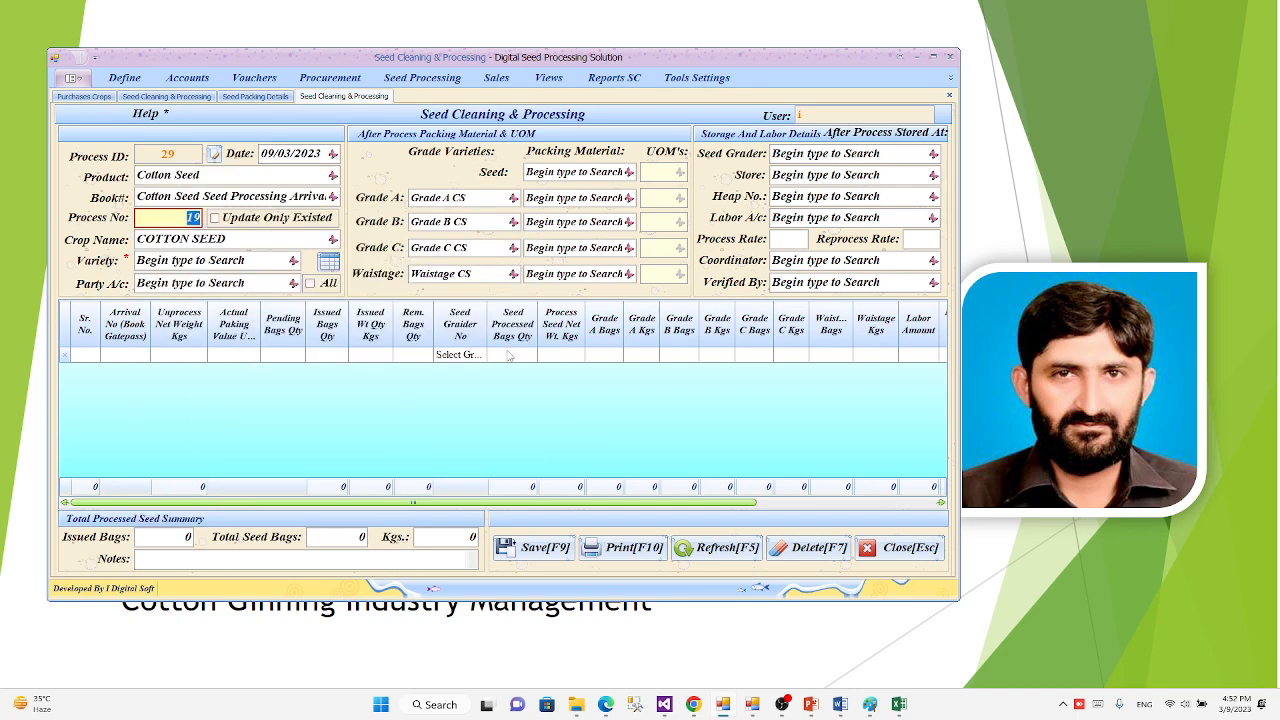
# Step: Keep the proposed process number and choose SS-32 as the cotton seed variety
pyautogui.press('Tab')
pyautogui.press('Tab')
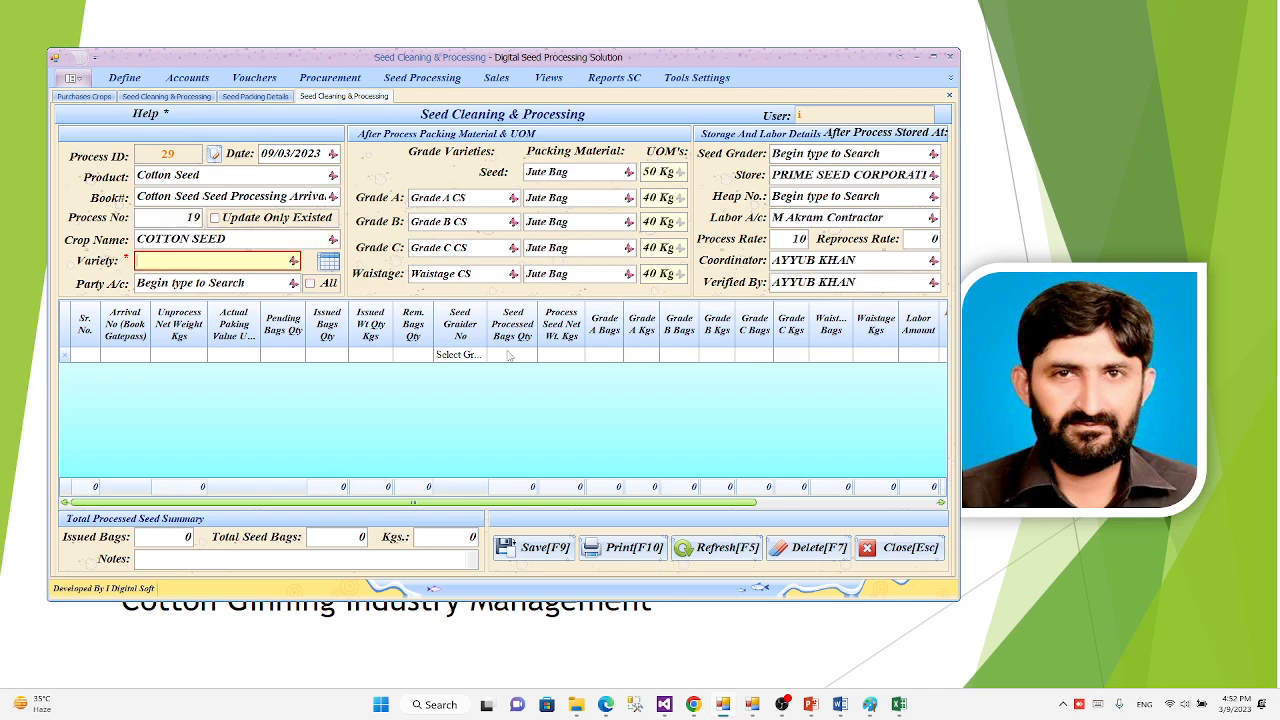
pyautogui.write('C')
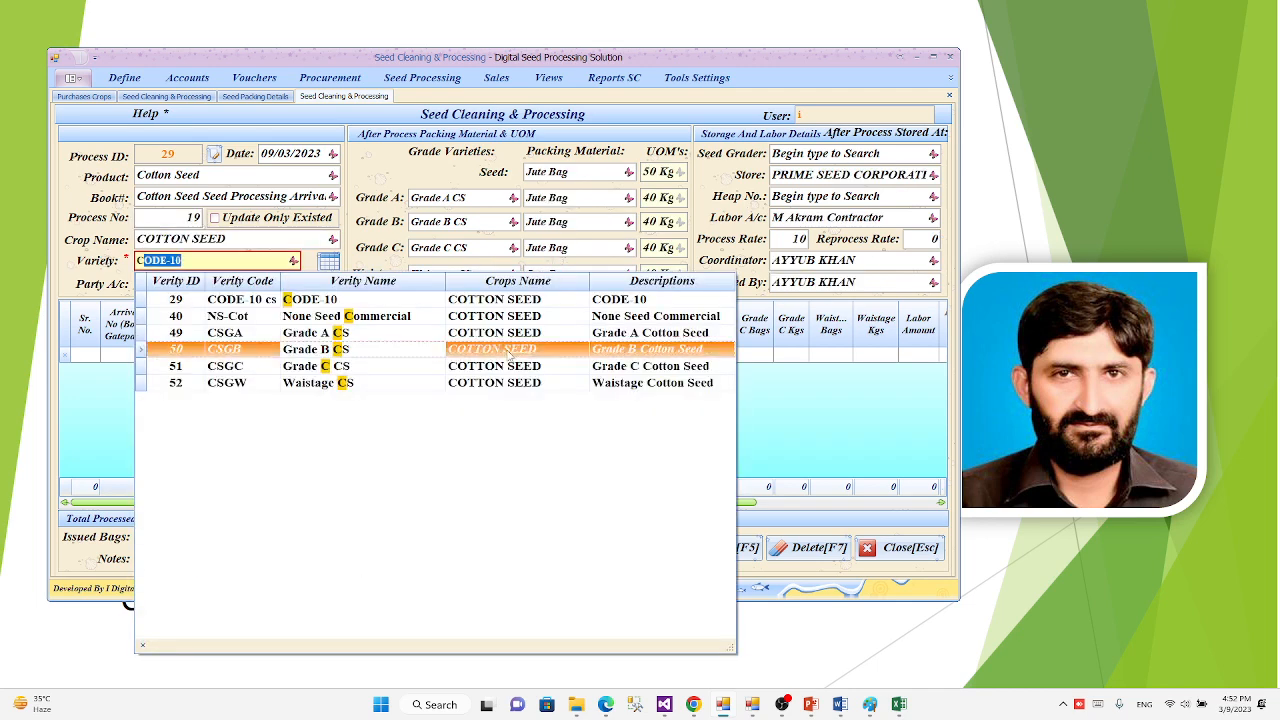
pyautogui.press('BackSpace')
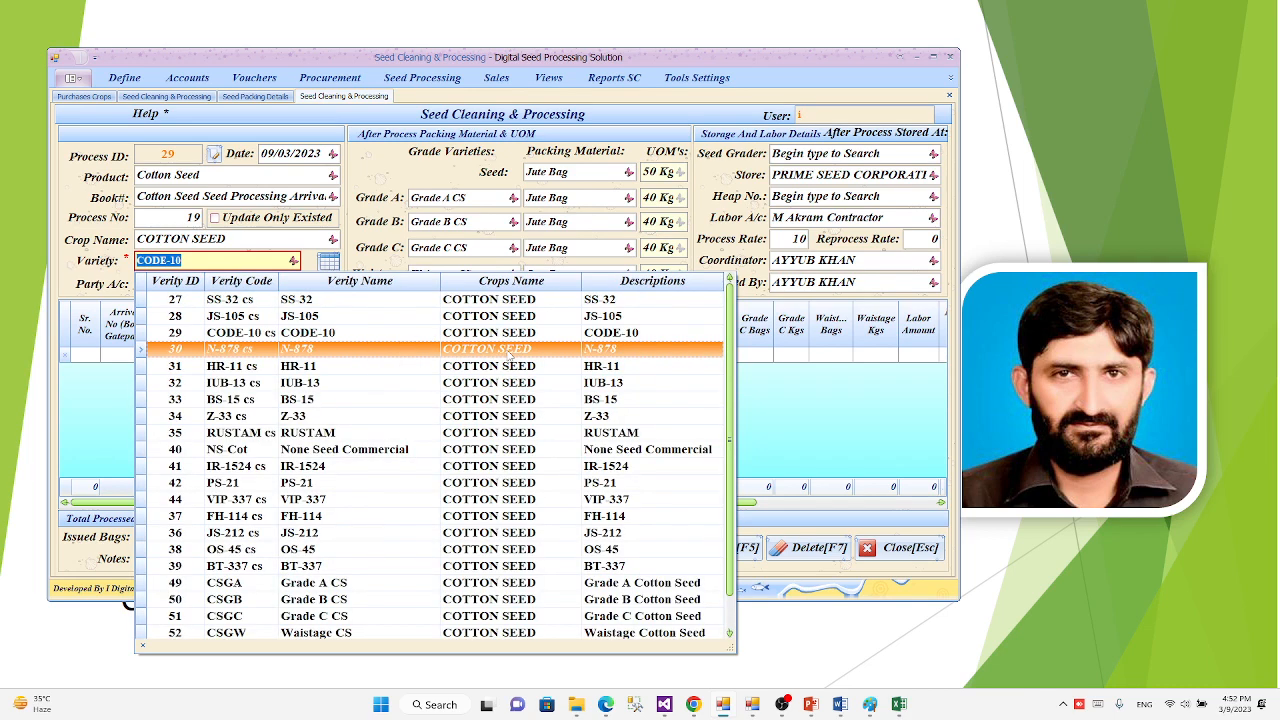
pyautogui.press('Up')
pyautogui.press('Up')
pyautogui.press('Up')
pyautogui.press('Return')
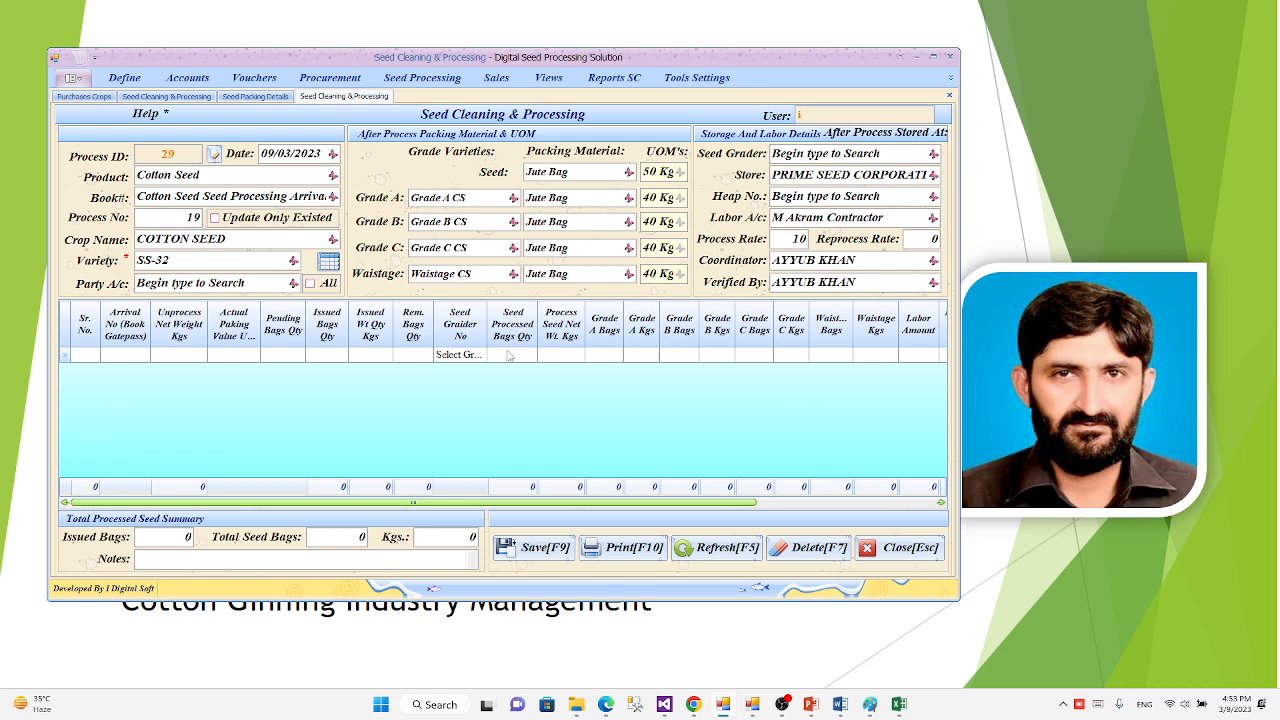
# Step: Search the party accounts and select a grower's account for the process
pyautogui.press('Tab')
pyautogui.click(293, 284)
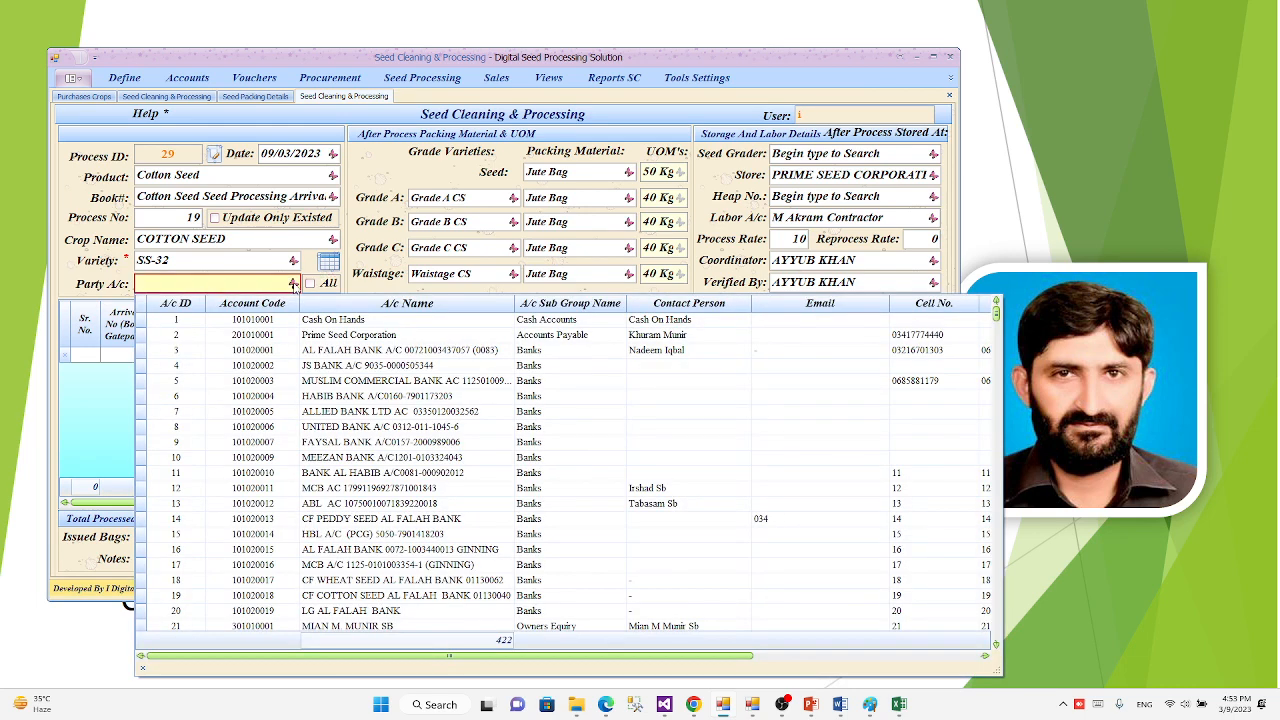
pyautogui.write('RAf')
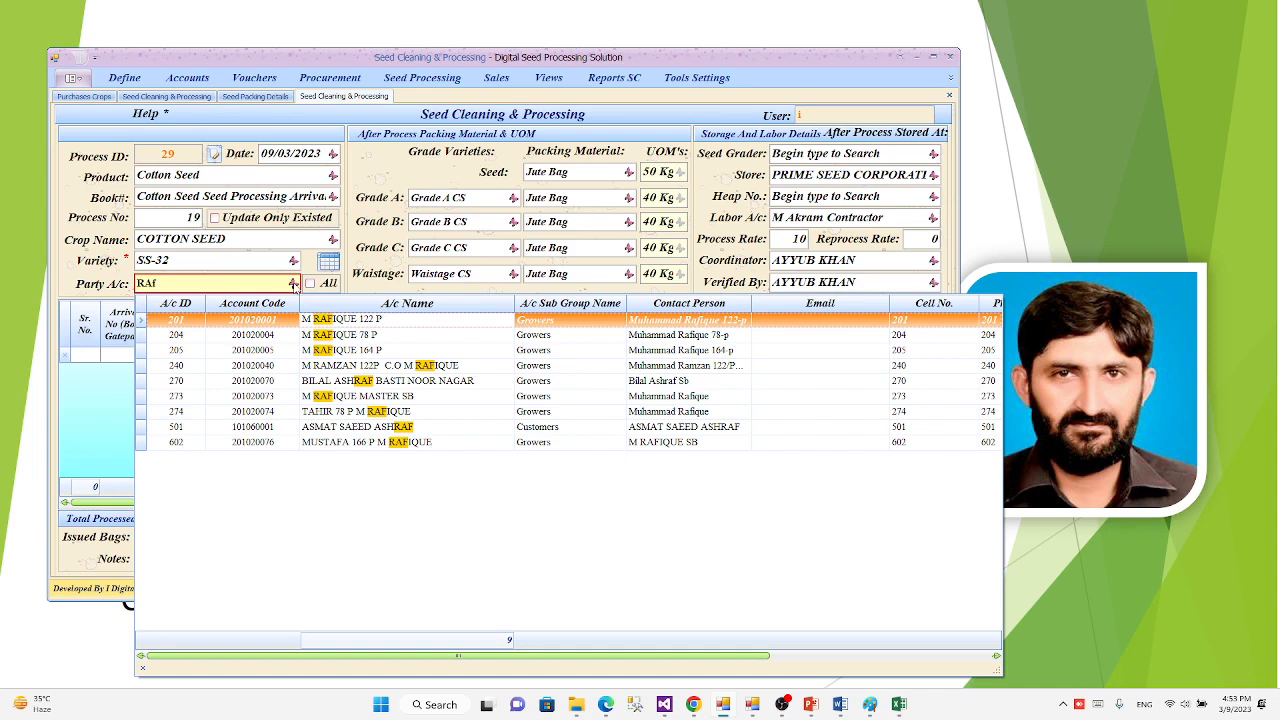
pyautogui.press('Return')
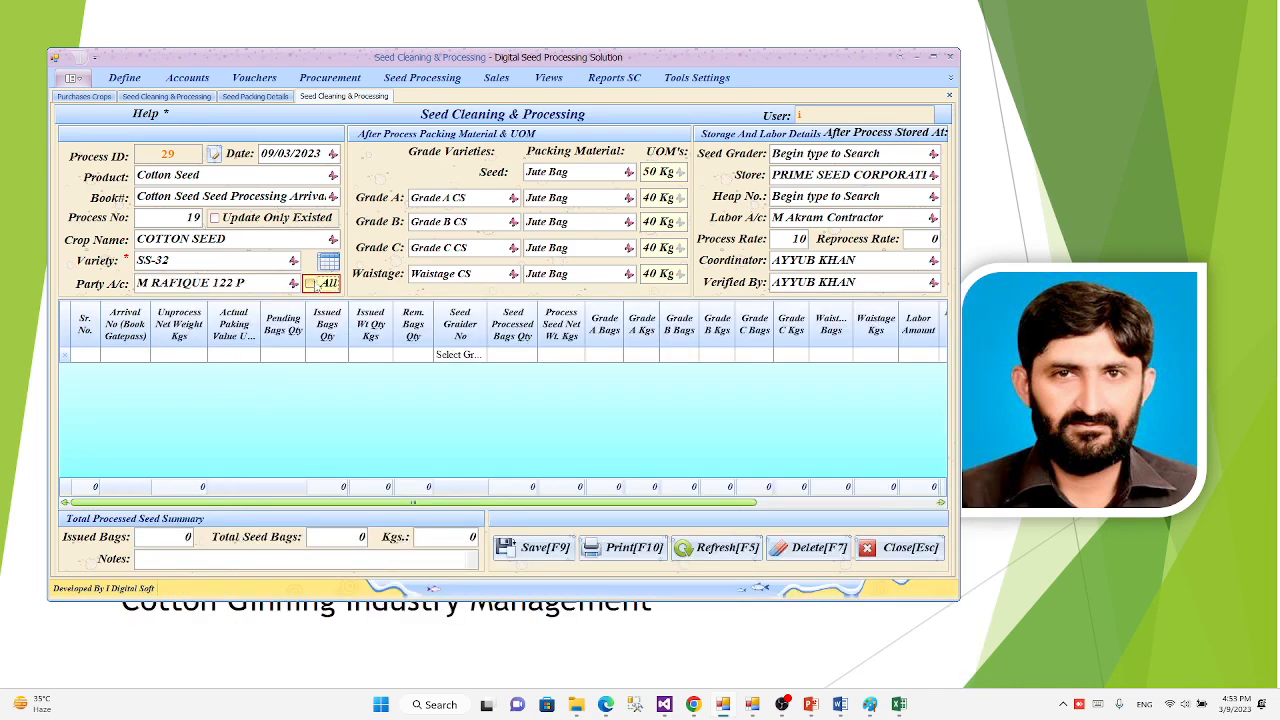
# Step: Apply the process to all party and grower accounts instead of a single account
pyautogui.click(316, 284)
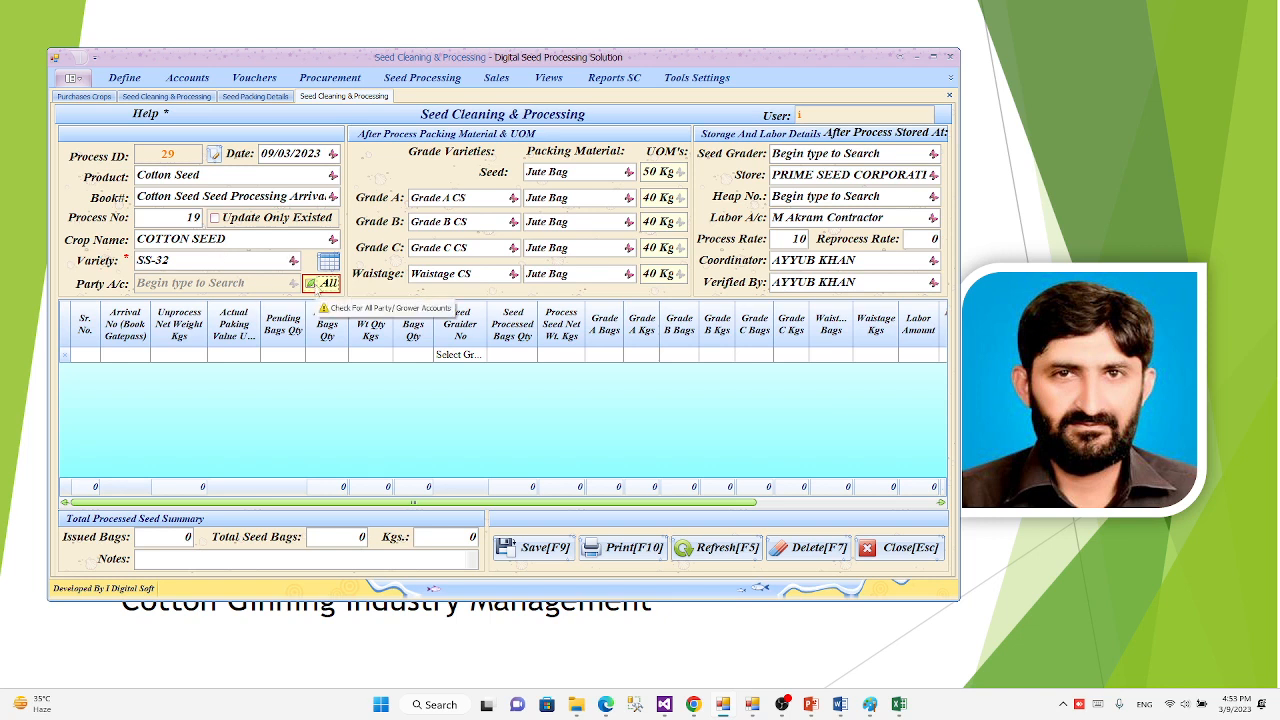
pyautogui.click(316, 288)
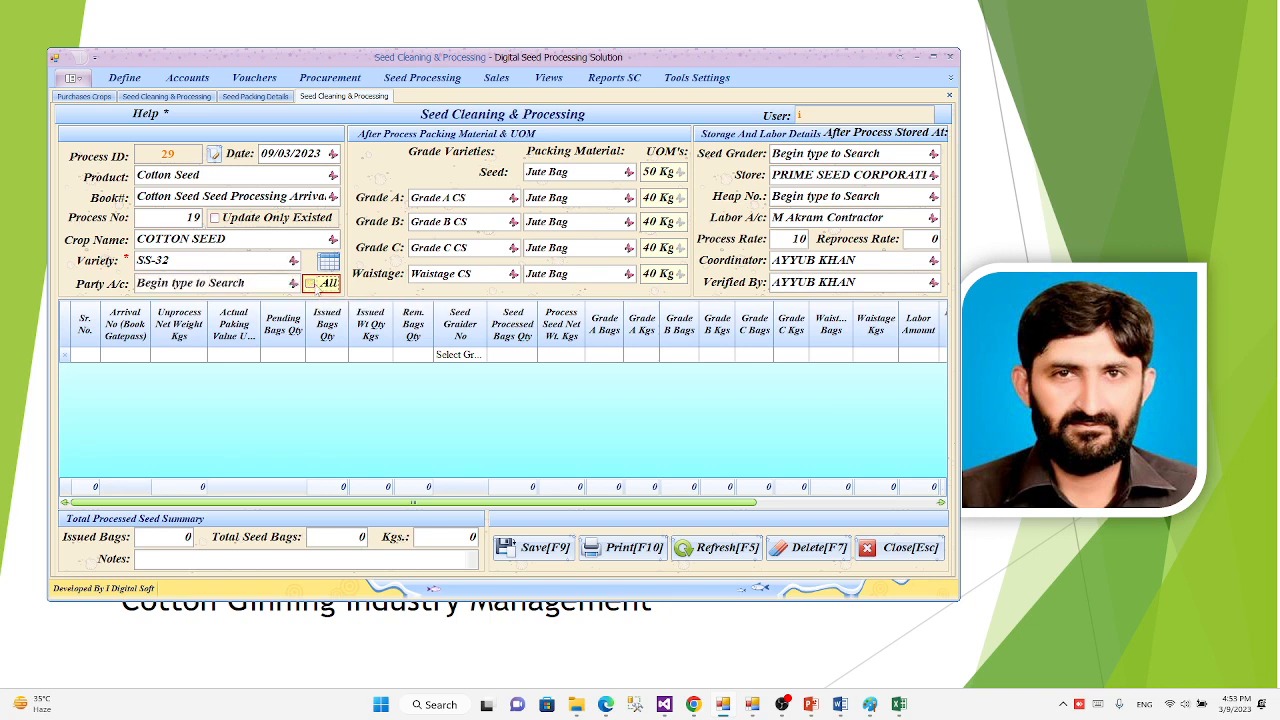
pyautogui.click(317, 288)
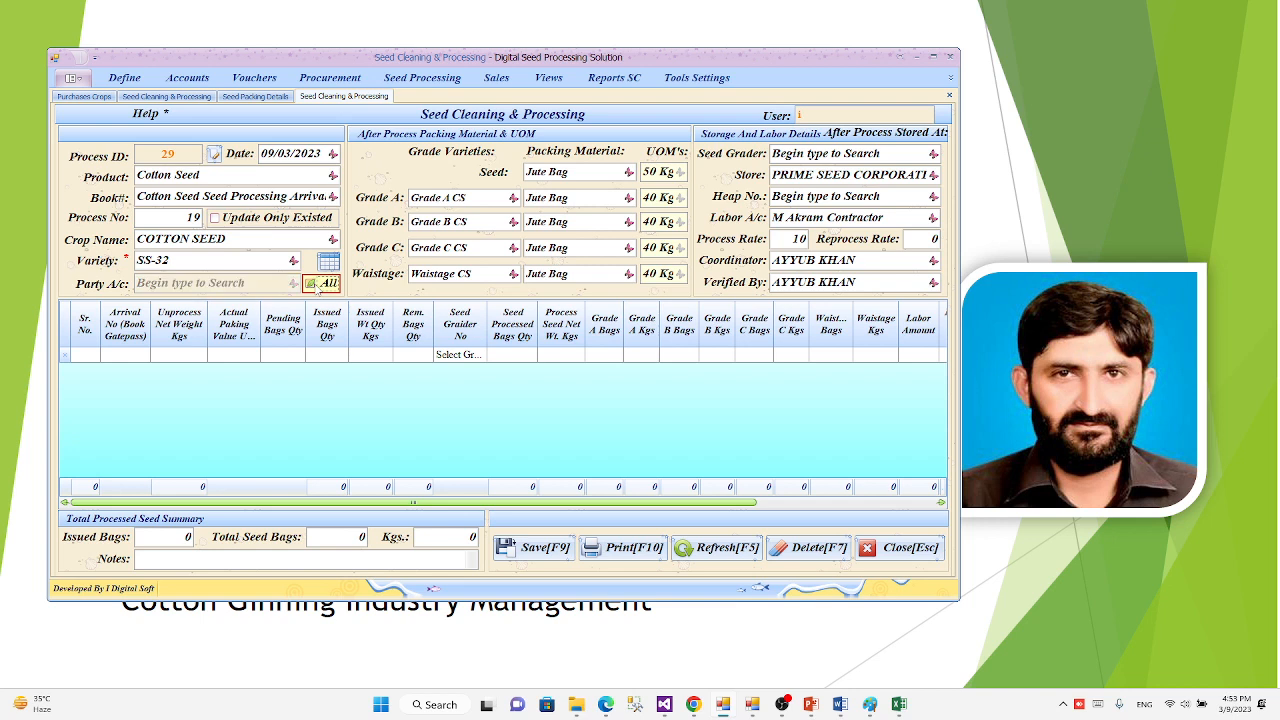
# Step: Examine the seed packing settings and the varieties assigned to Grade A, Grade B, Grade C and Waistage
pyautogui.press('Tab')
pyautogui.press('Tab')
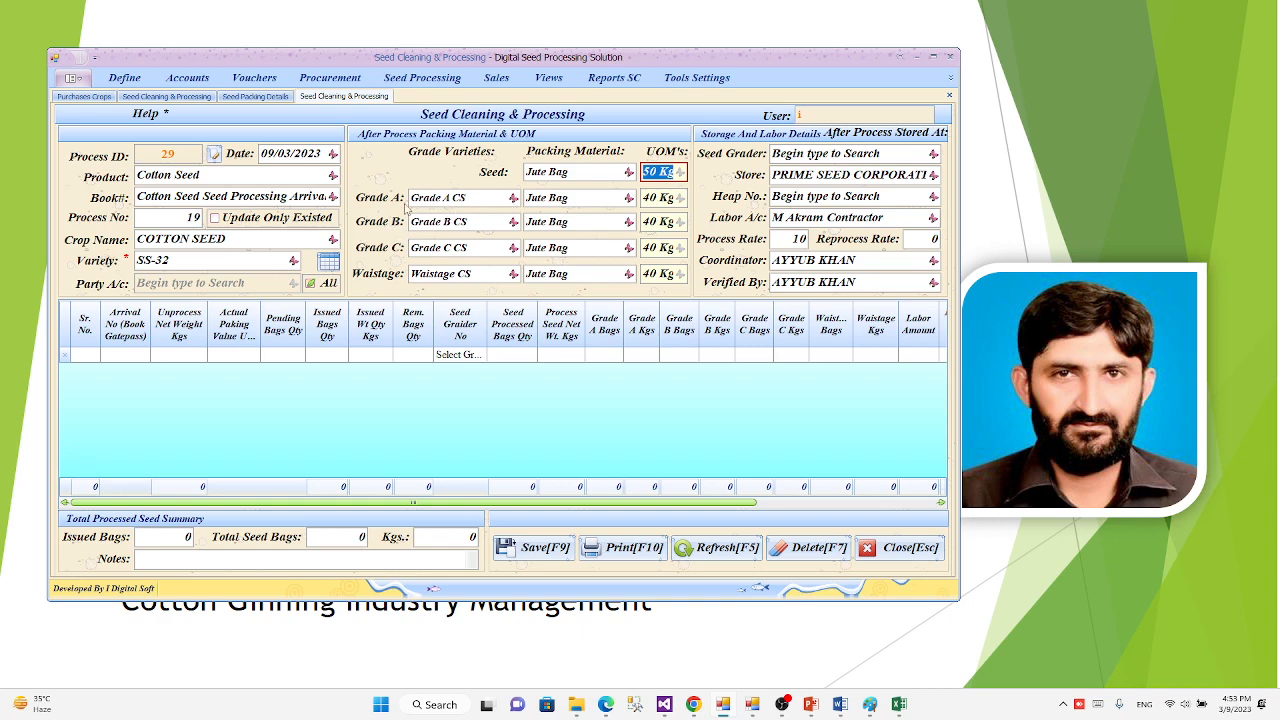
pyautogui.click(515, 200)
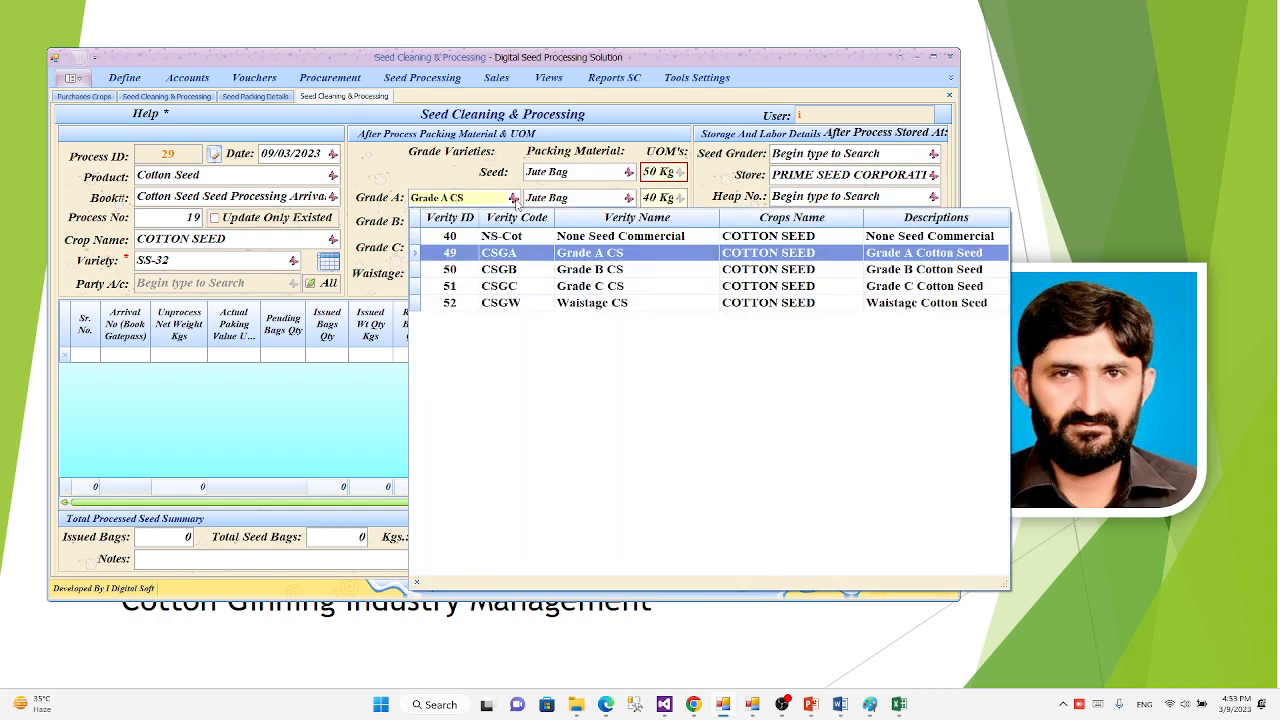
pyautogui.click(515, 200)
pyautogui.click(572, 172)
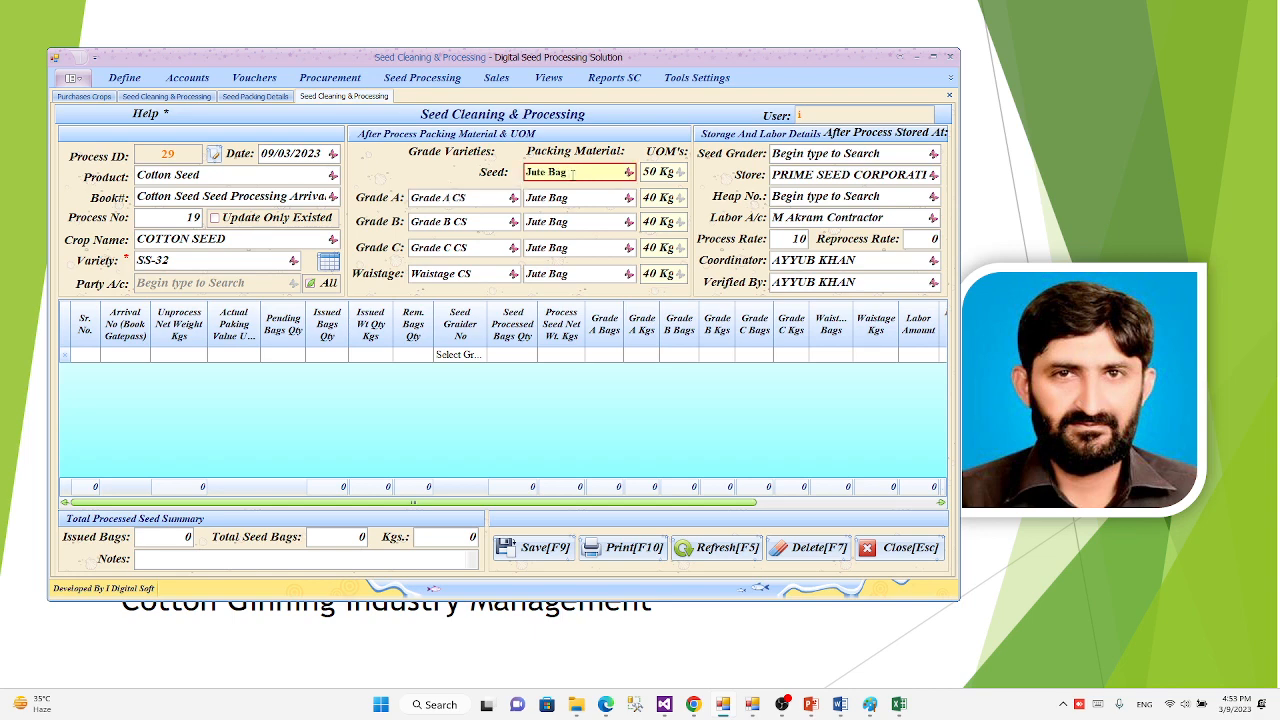
pyautogui.press('Tab')
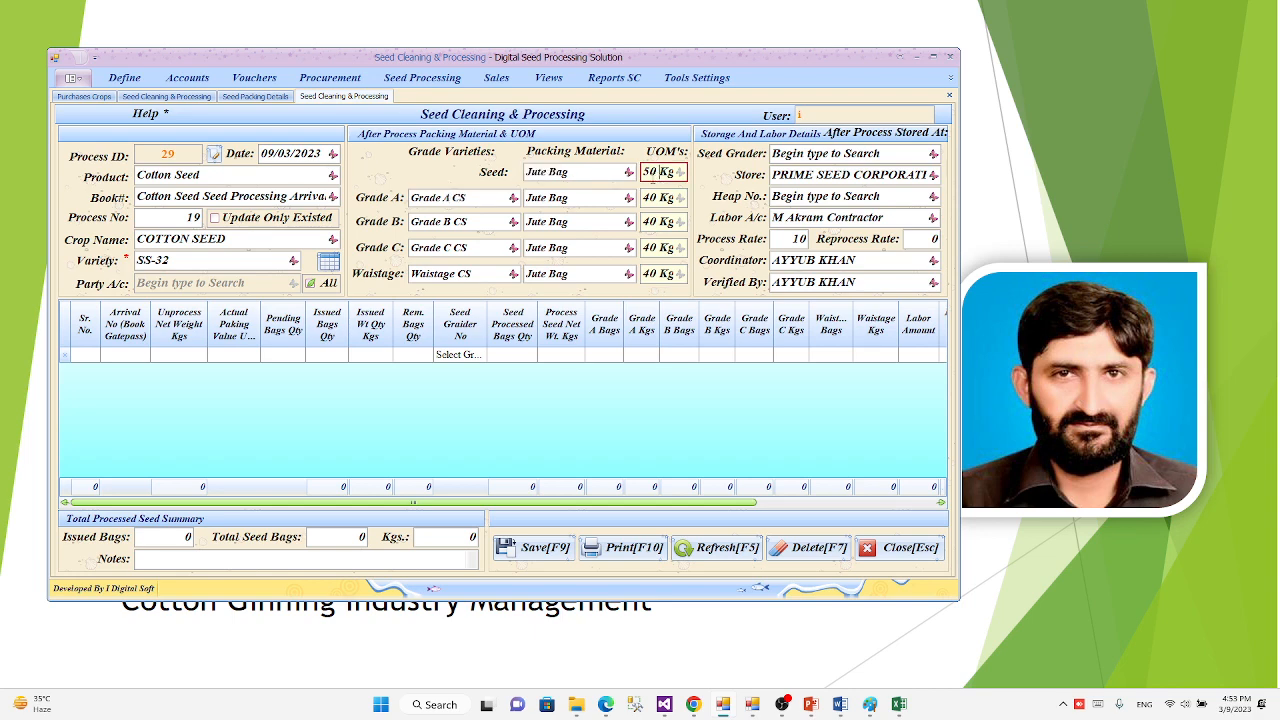
pyautogui.click(515, 200)
pyautogui.click(515, 200)
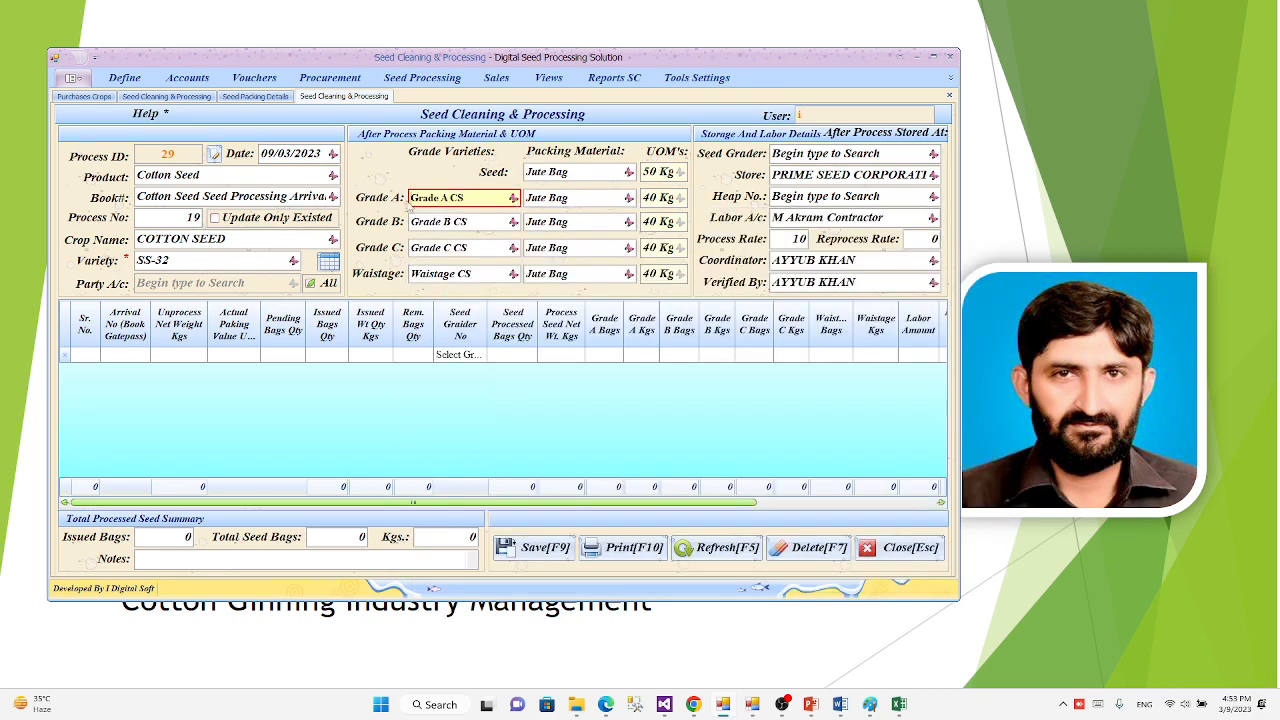
pyautogui.click(240, 174)
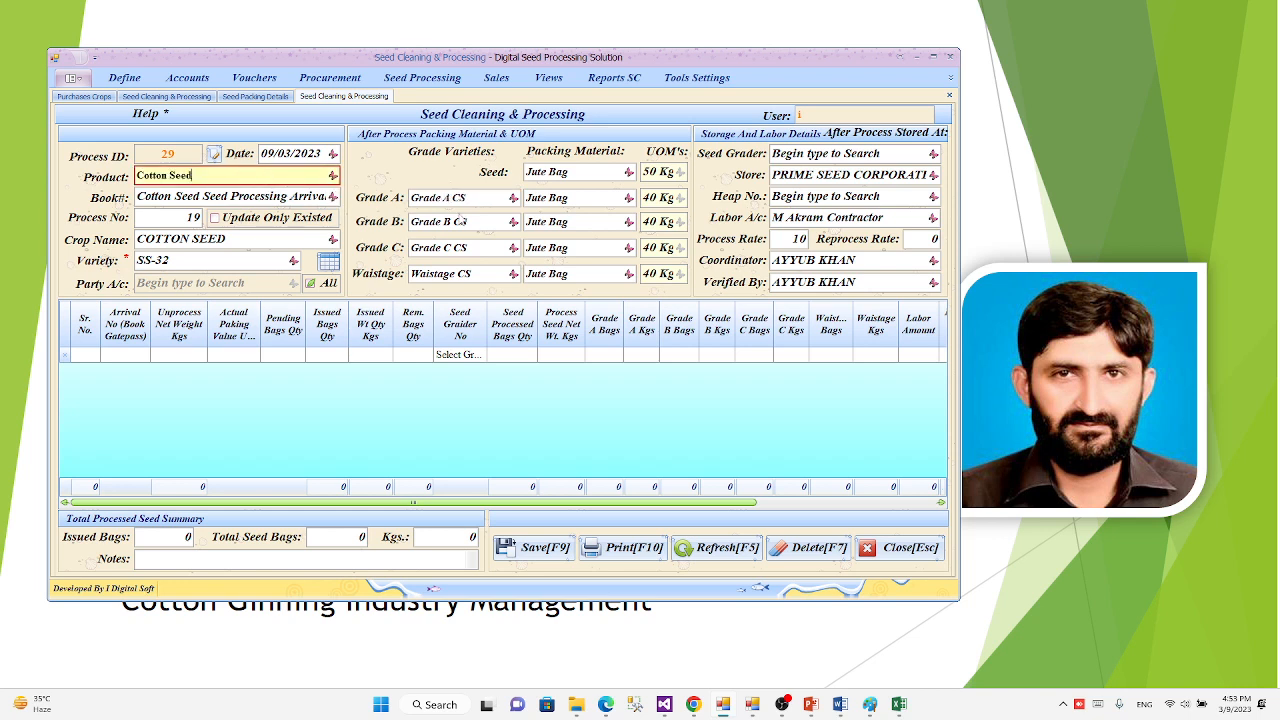
pyautogui.click(493, 200)
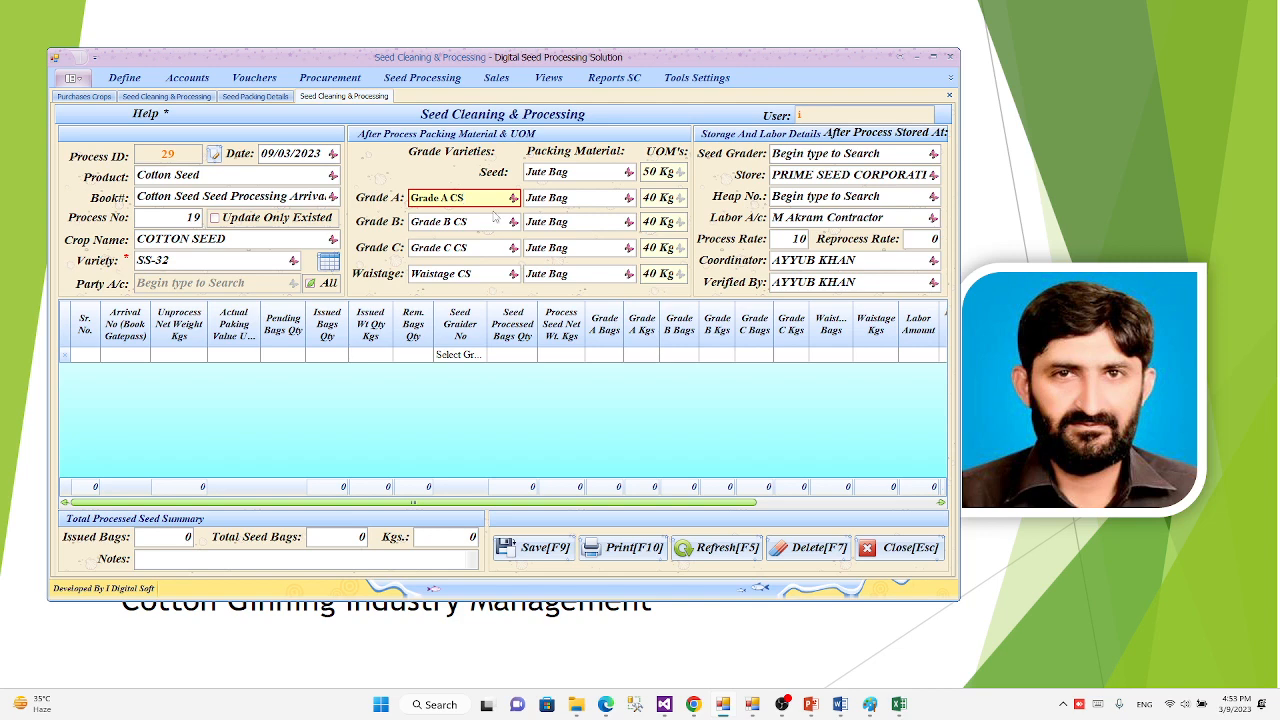
pyautogui.click(491, 221)
pyautogui.click(489, 247)
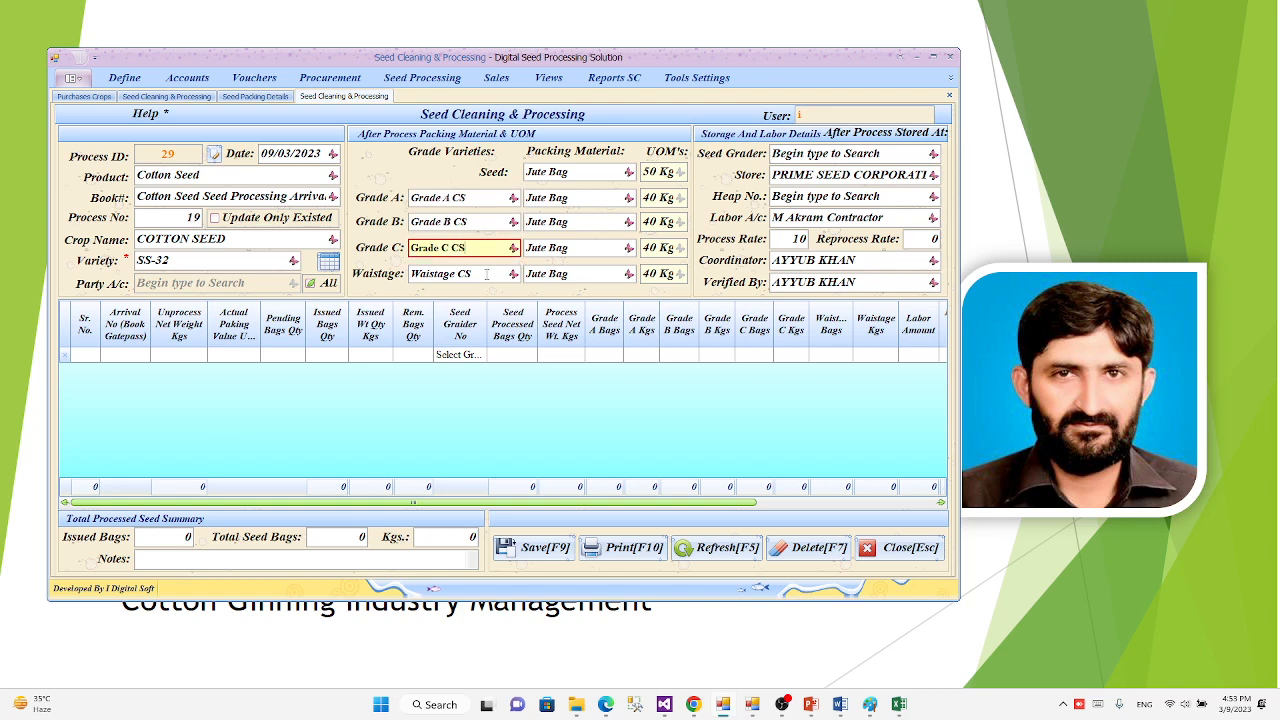
pyautogui.click(487, 273)
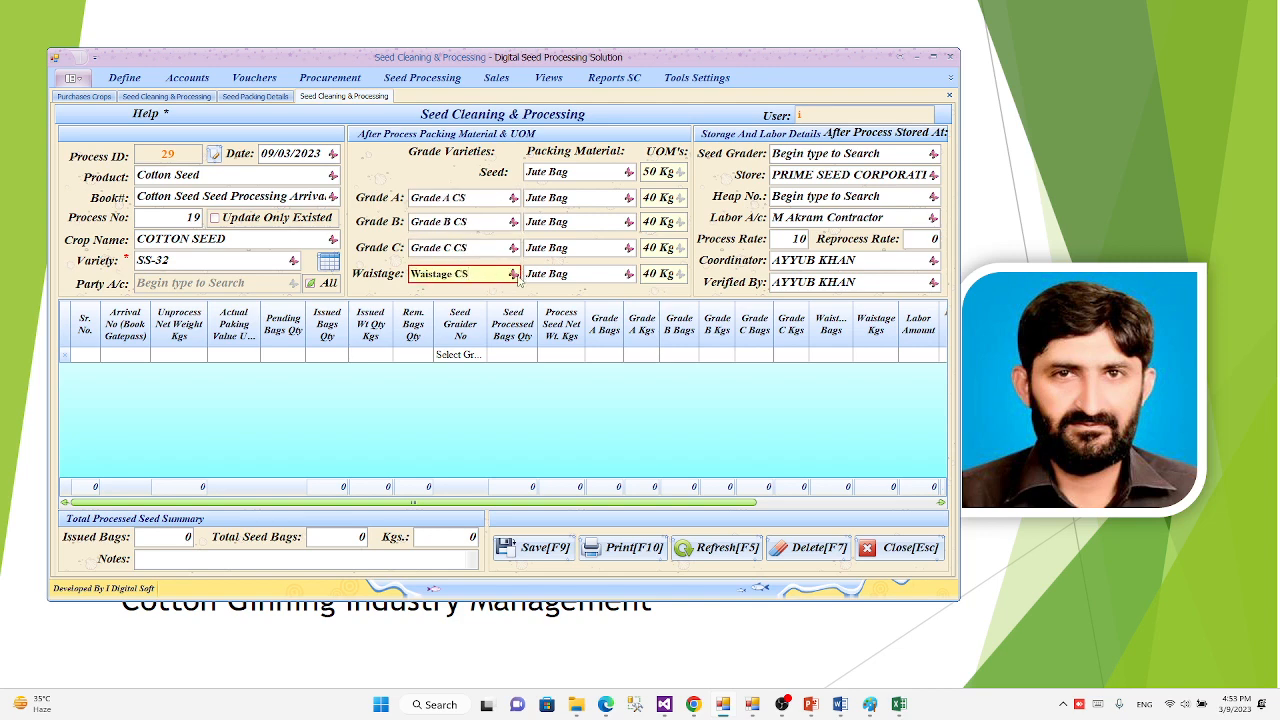
pyautogui.click(514, 274)
pyautogui.click(516, 278)
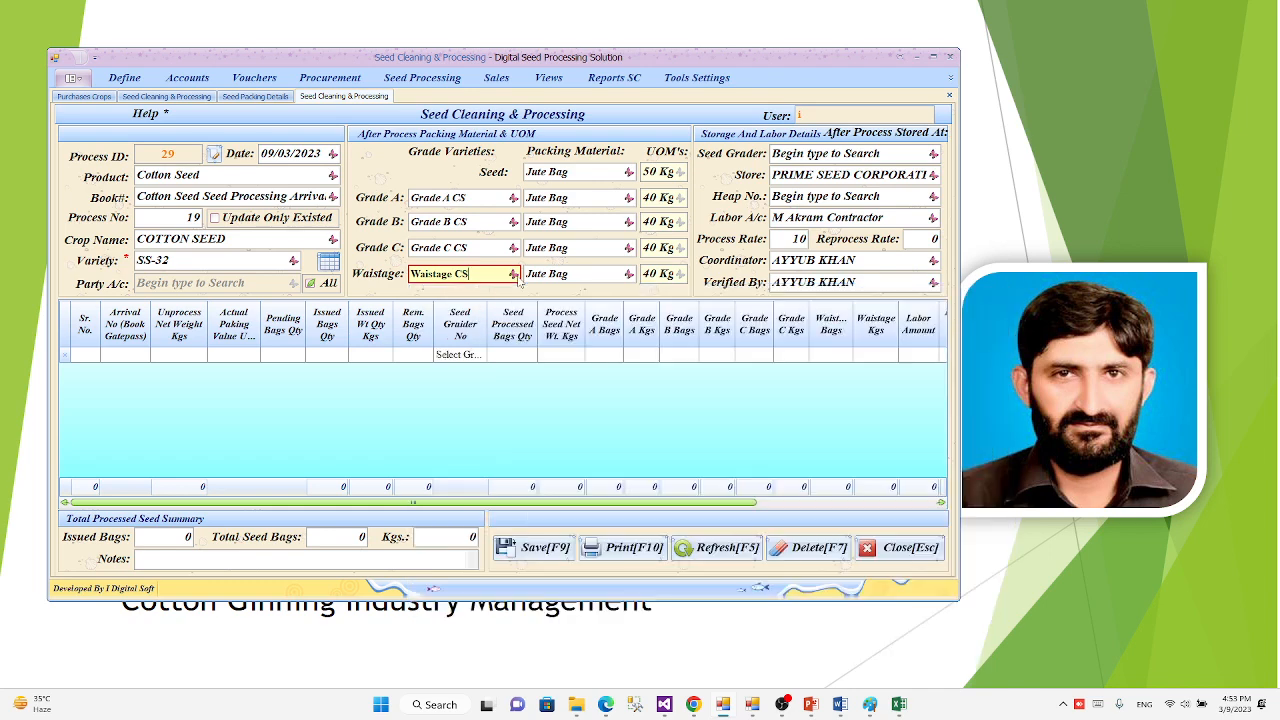
# Step: Examine the packing material choices for Grade A, Grade B, Grade C and Waistage
pyautogui.click(628, 198)
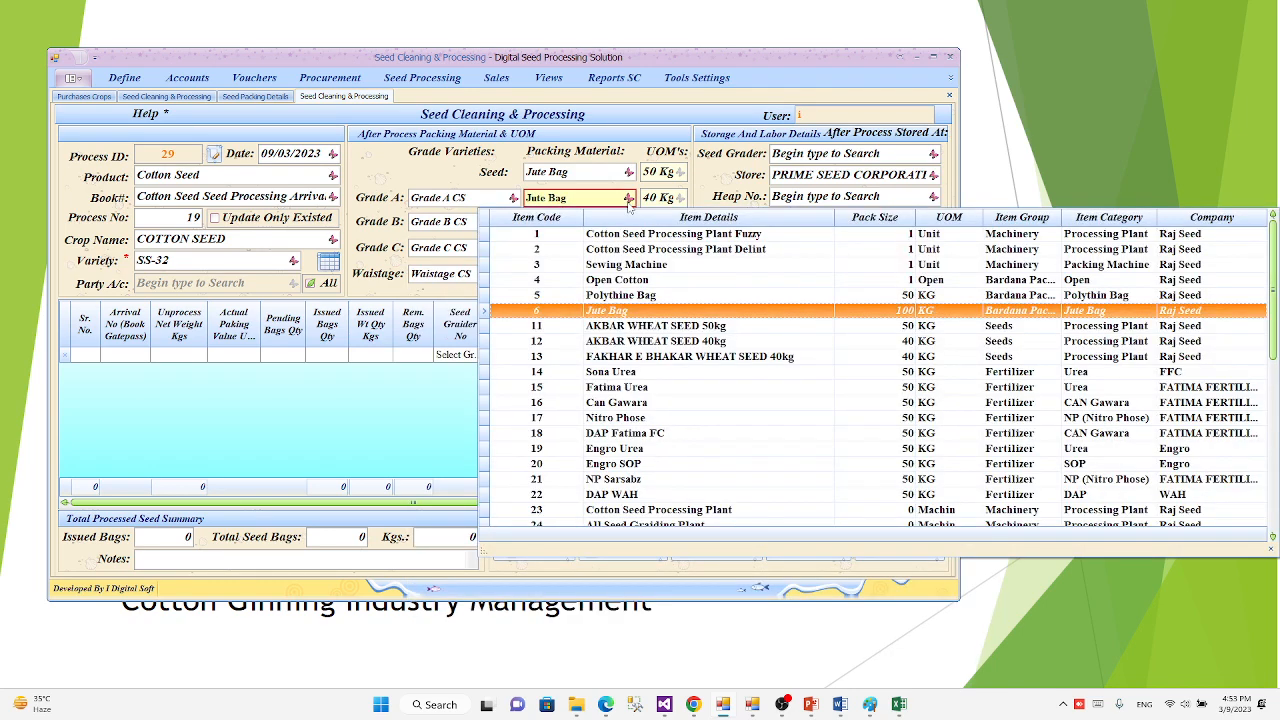
pyautogui.click(628, 202)
pyautogui.click(625, 224)
pyautogui.click(628, 222)
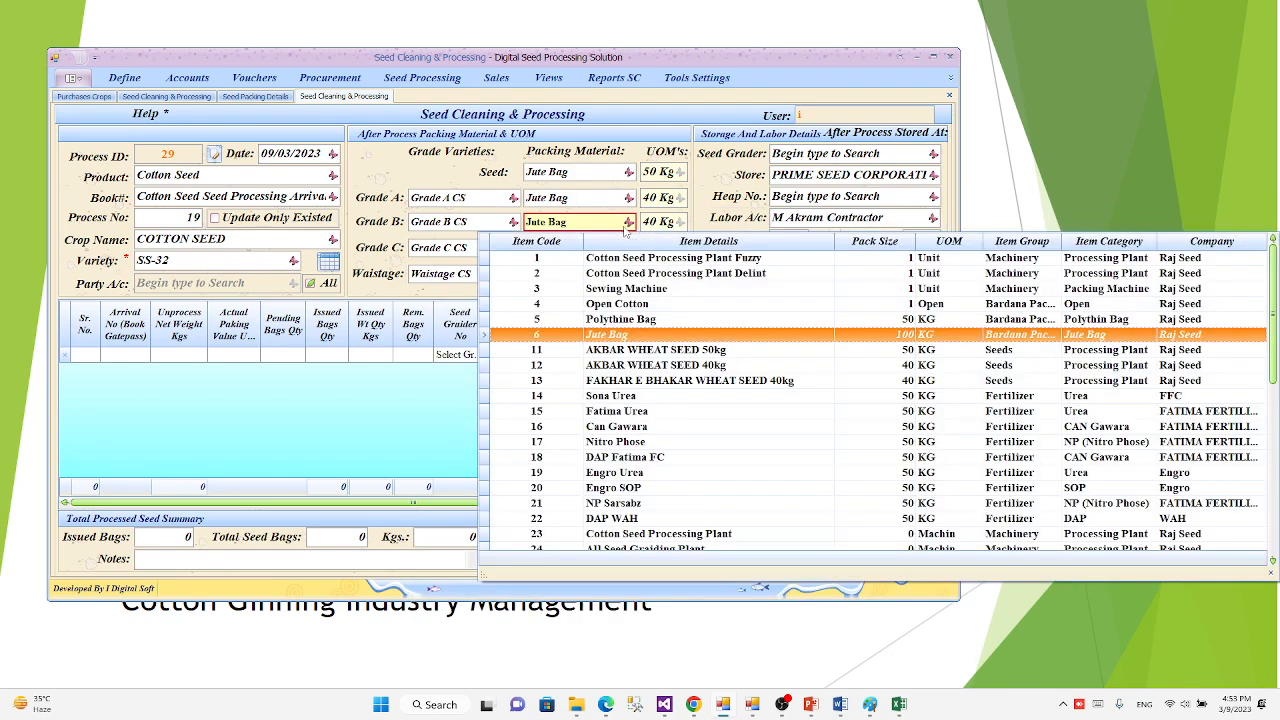
pyautogui.click(628, 250)
pyautogui.click(628, 249)
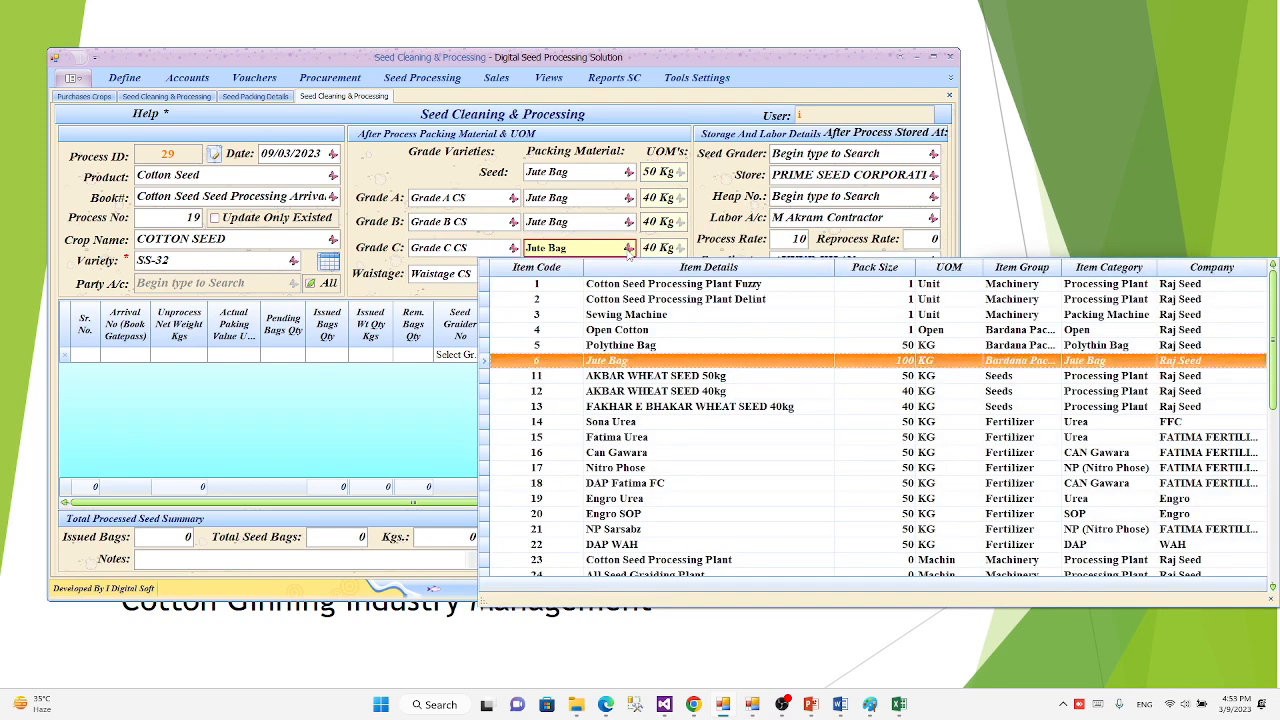
pyautogui.click(628, 253)
pyautogui.click(627, 274)
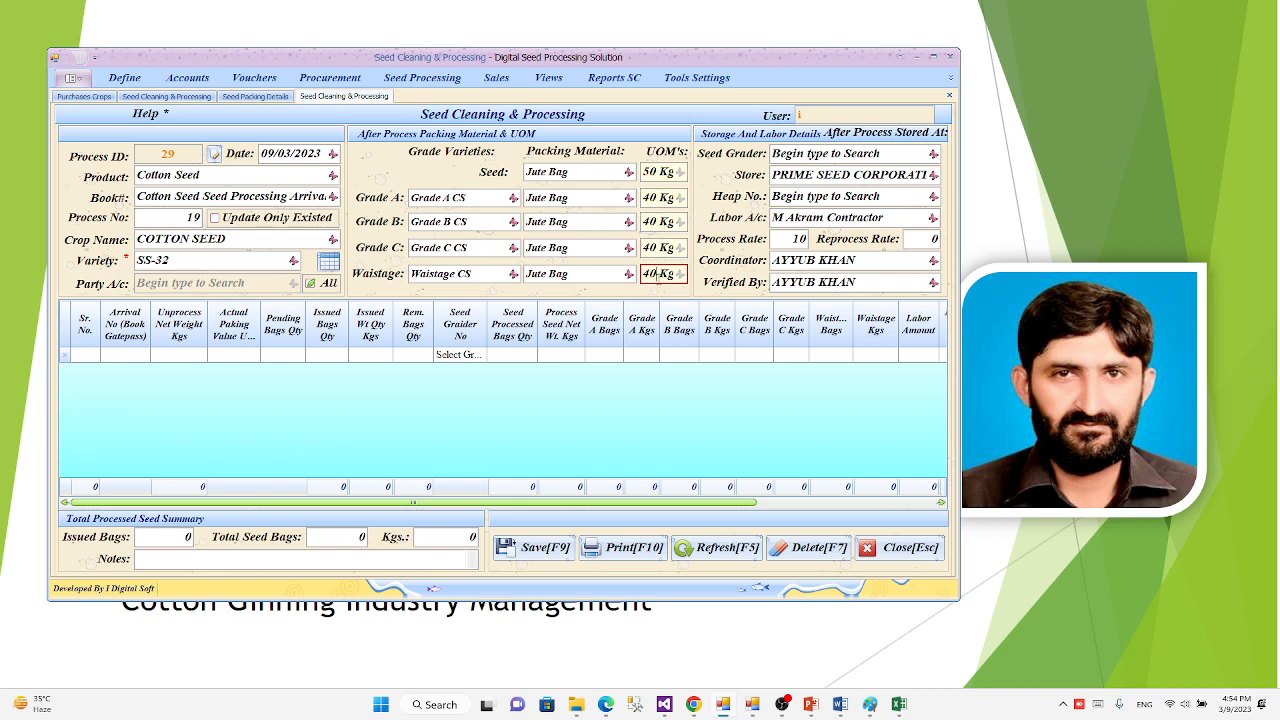
# Step: Set the seed grader to Graider 1 and the heap number to H2 for storage at the Prime Seed Corporation store
pyautogui.click(933, 154)
pyautogui.click(914, 190)
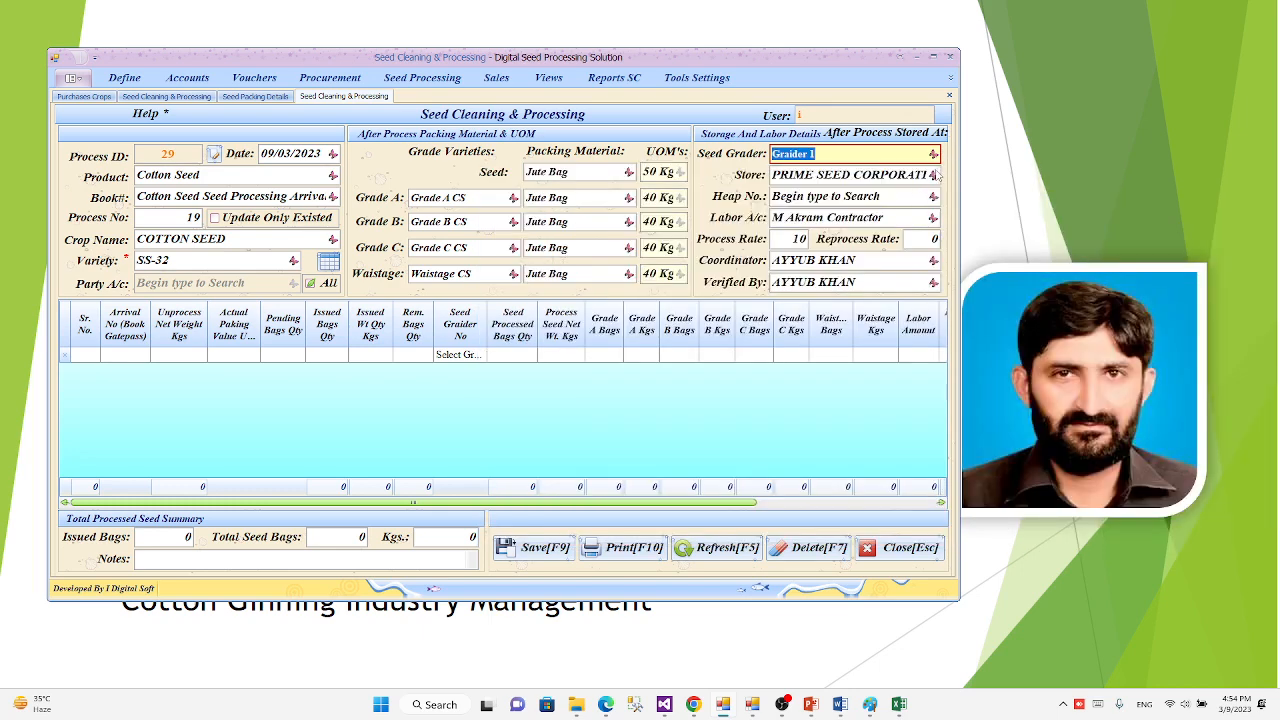
pyautogui.click(933, 175)
pyautogui.click(935, 176)
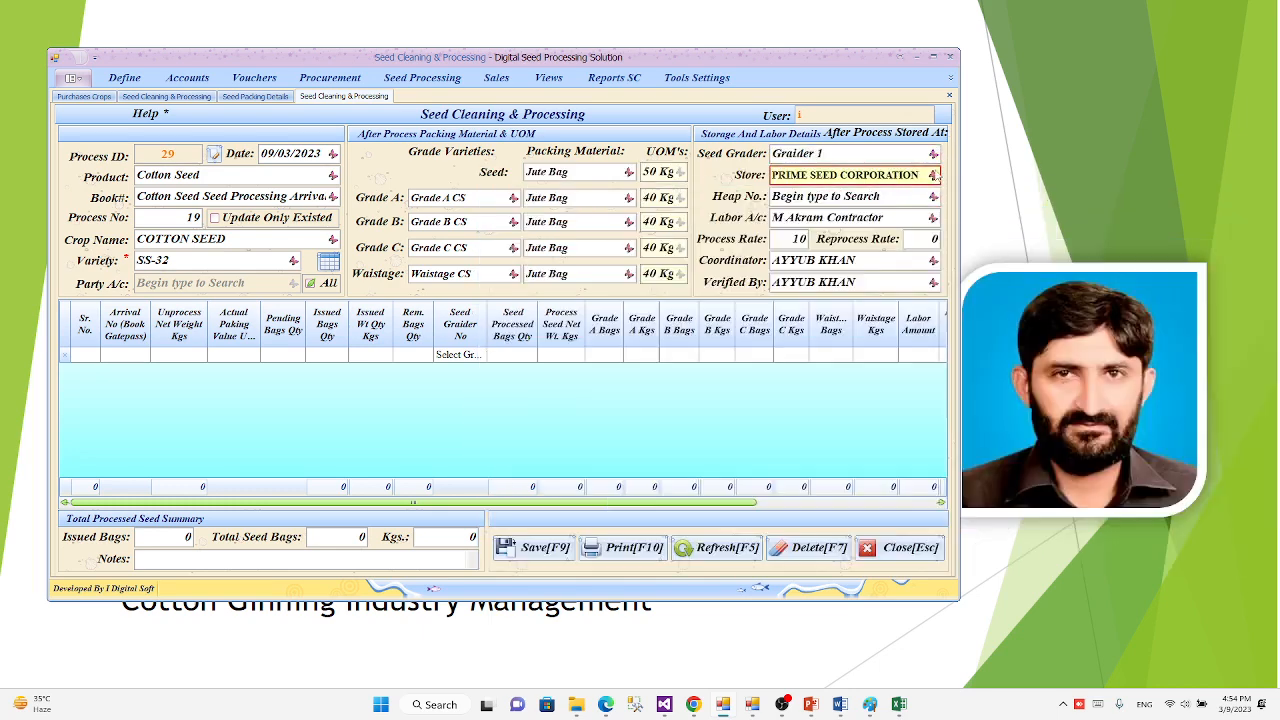
pyautogui.click(931, 199)
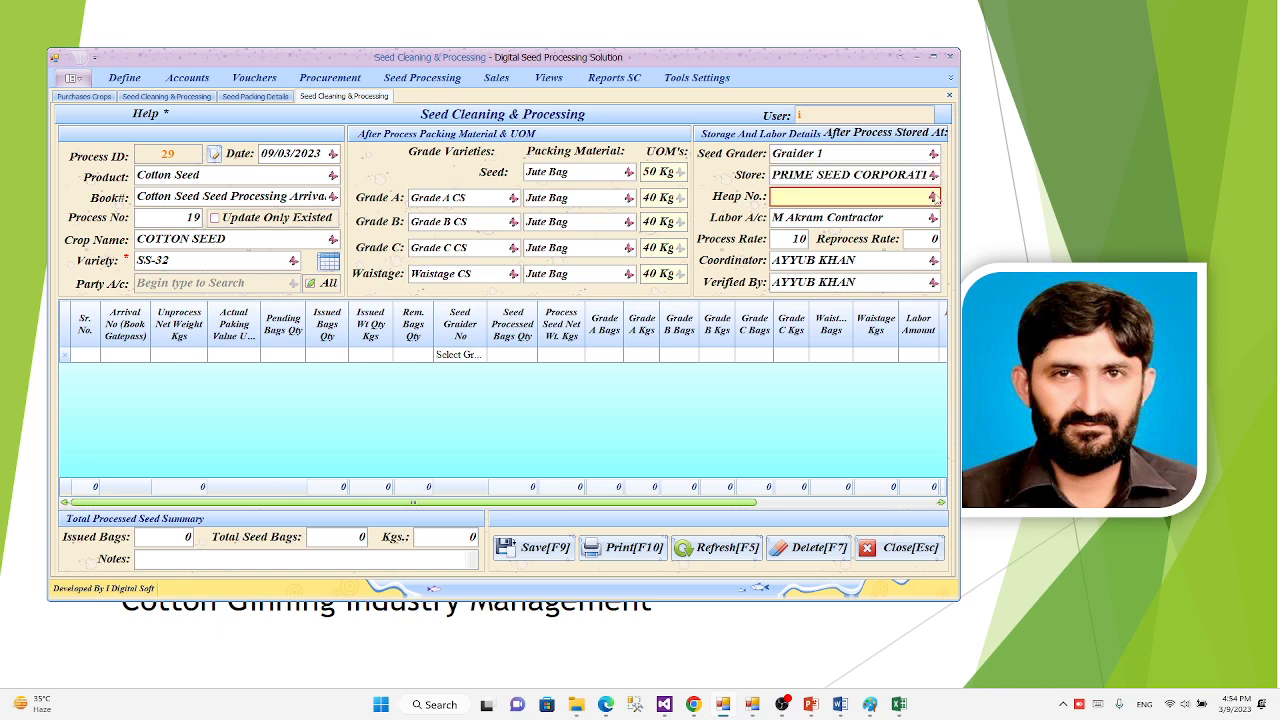
pyautogui.click(932, 198)
pyautogui.click(840, 265)
# Step: Search the labor accounts by the contractor's name and select the matching Contractor account
pyautogui.click(903, 219)
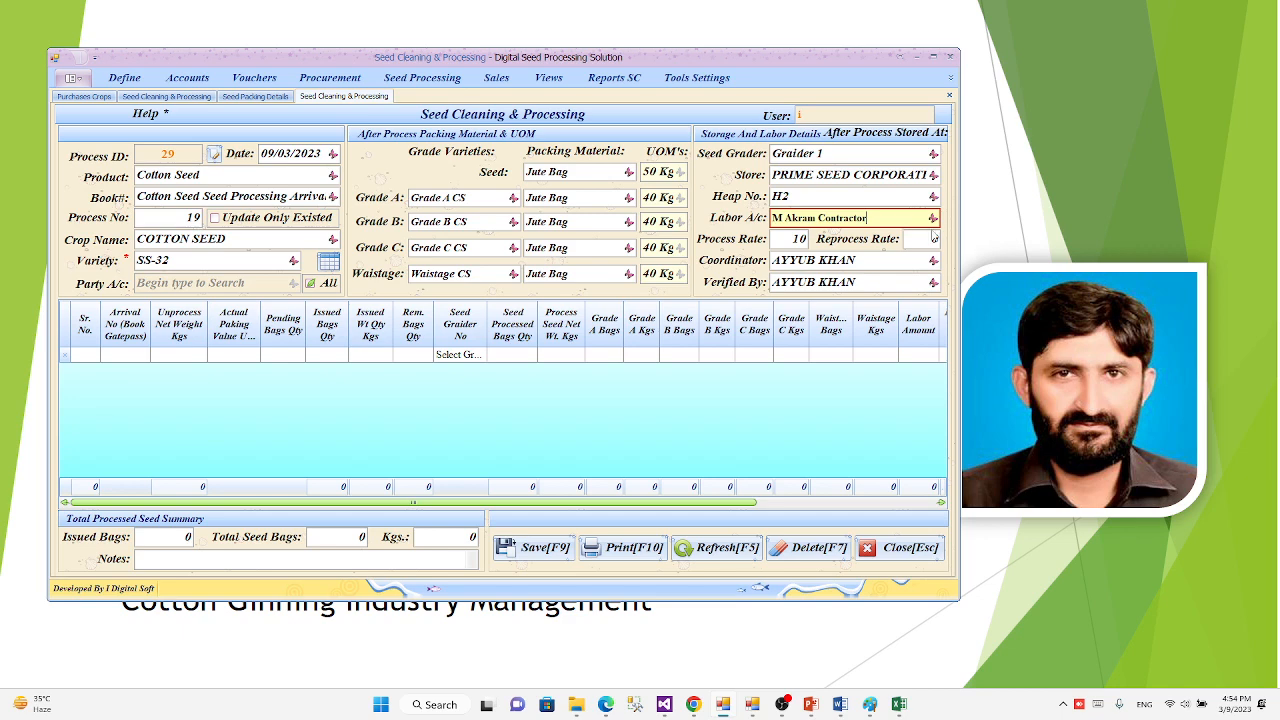
pyautogui.click(933, 218)
pyautogui.click(933, 218)
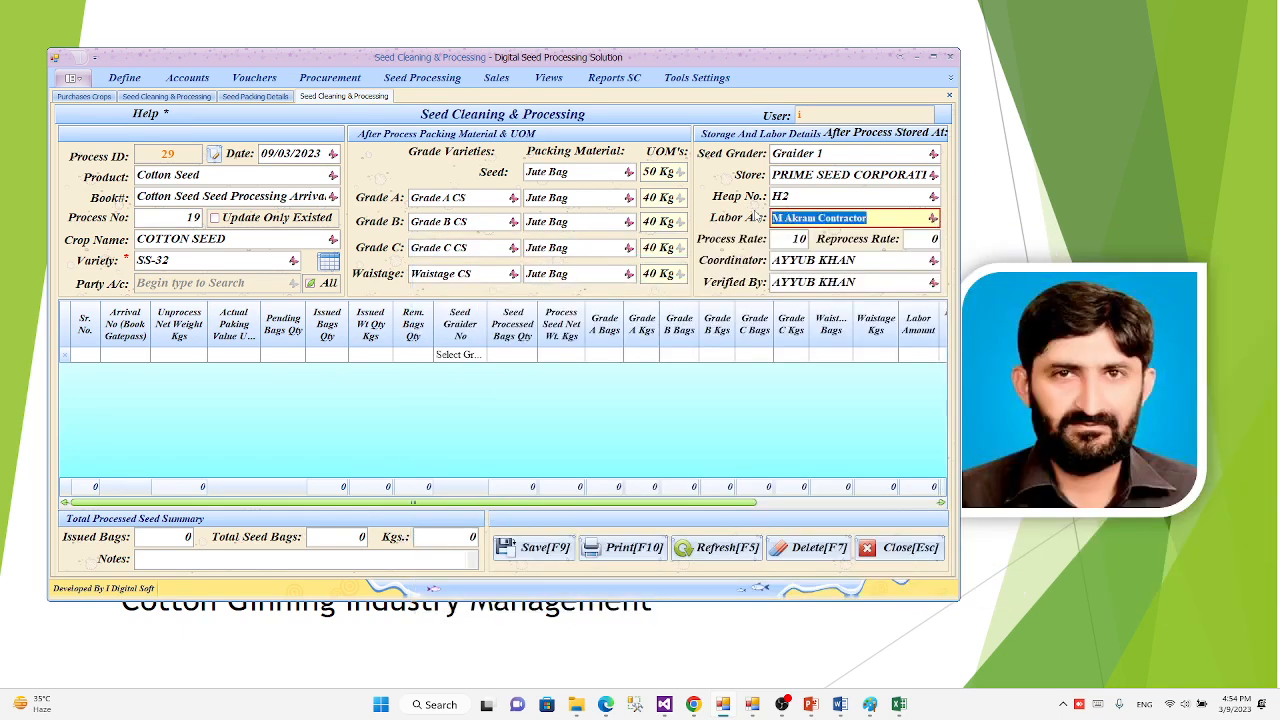
pyautogui.write('ma')
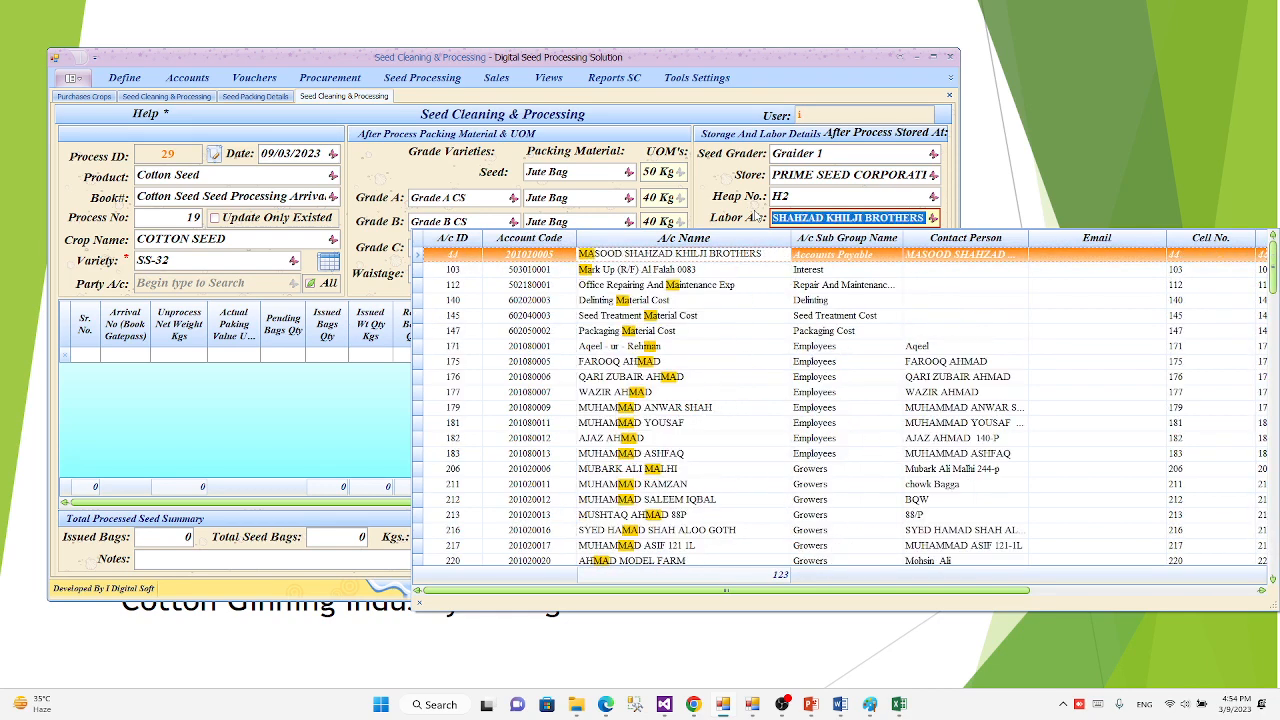
pyautogui.press('BackSpace')
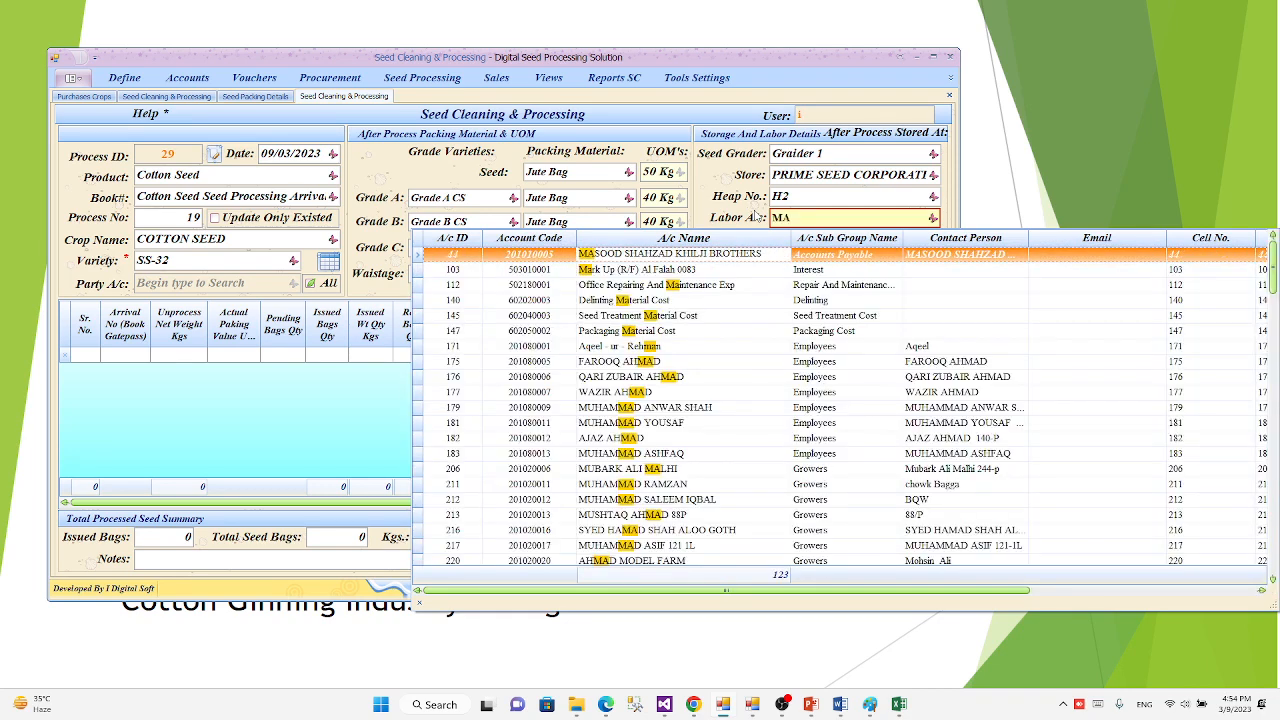
pyautogui.write('a')
pyautogui.press('BackSpace')
pyautogui.press('BackSpace')
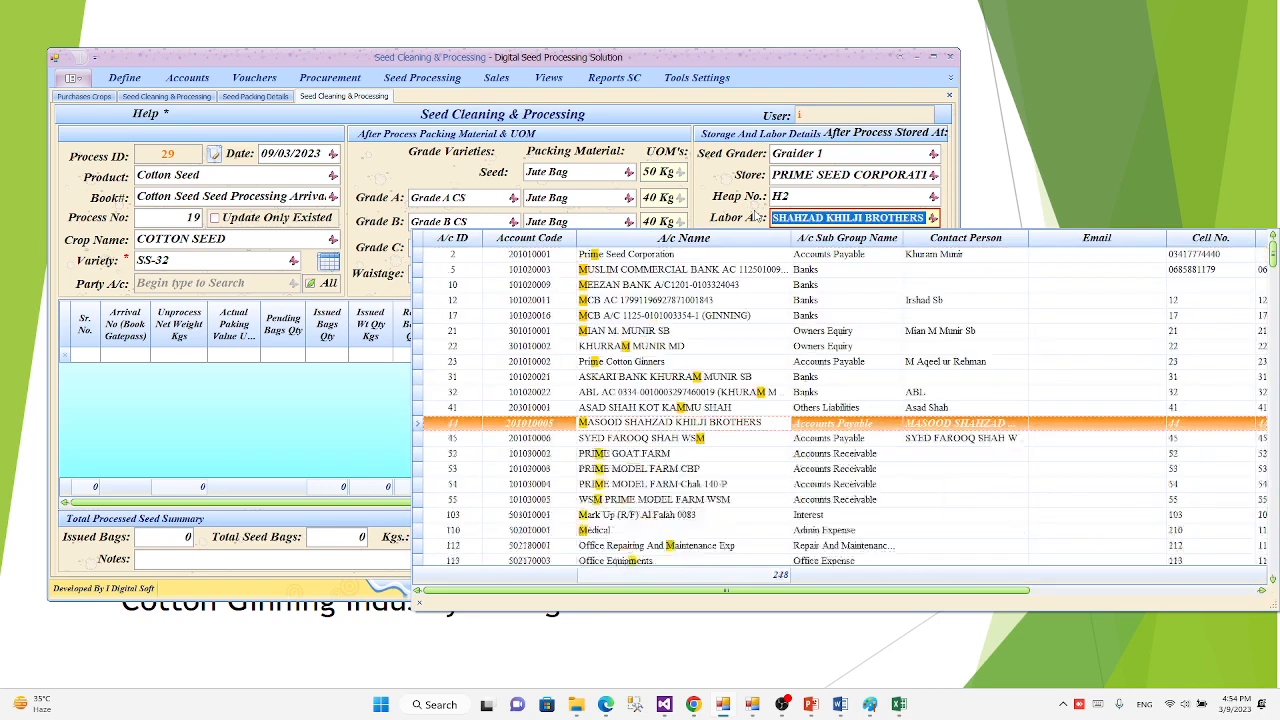
pyautogui.write('Akr')
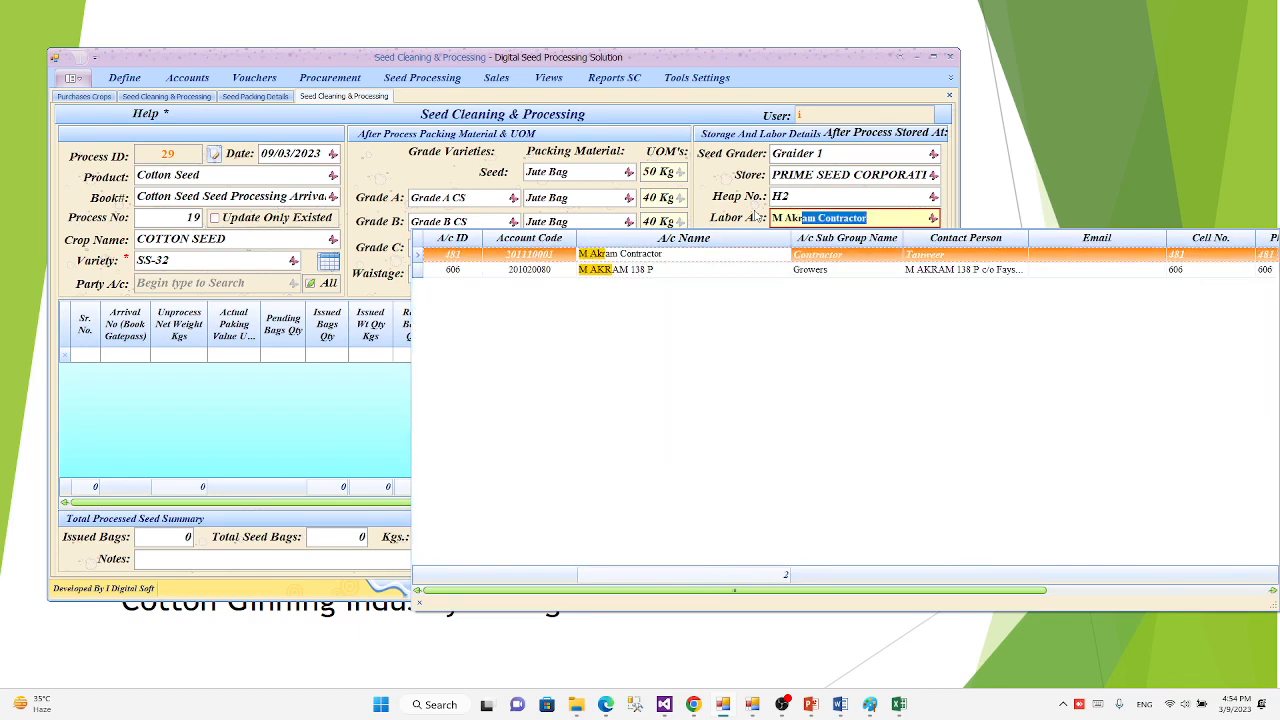
pyautogui.press('BackSpace')
pyautogui.press('BackSpace')
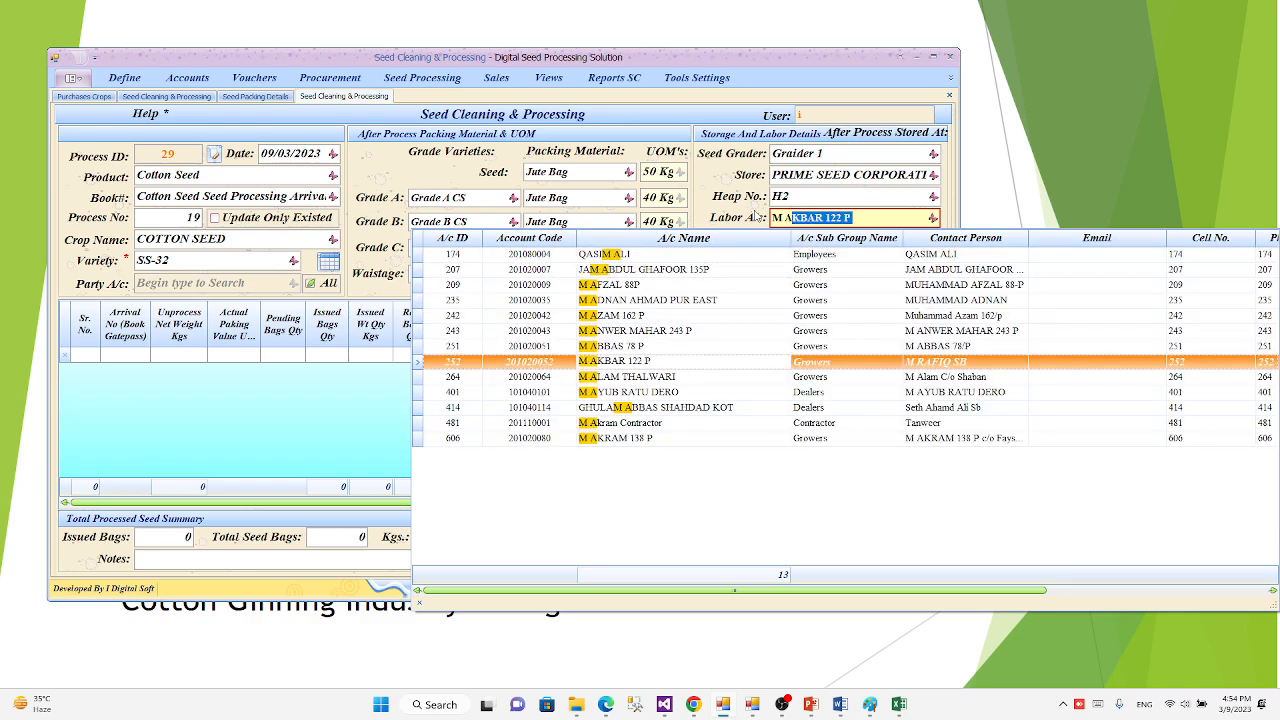
pyautogui.write('kram Contractor')
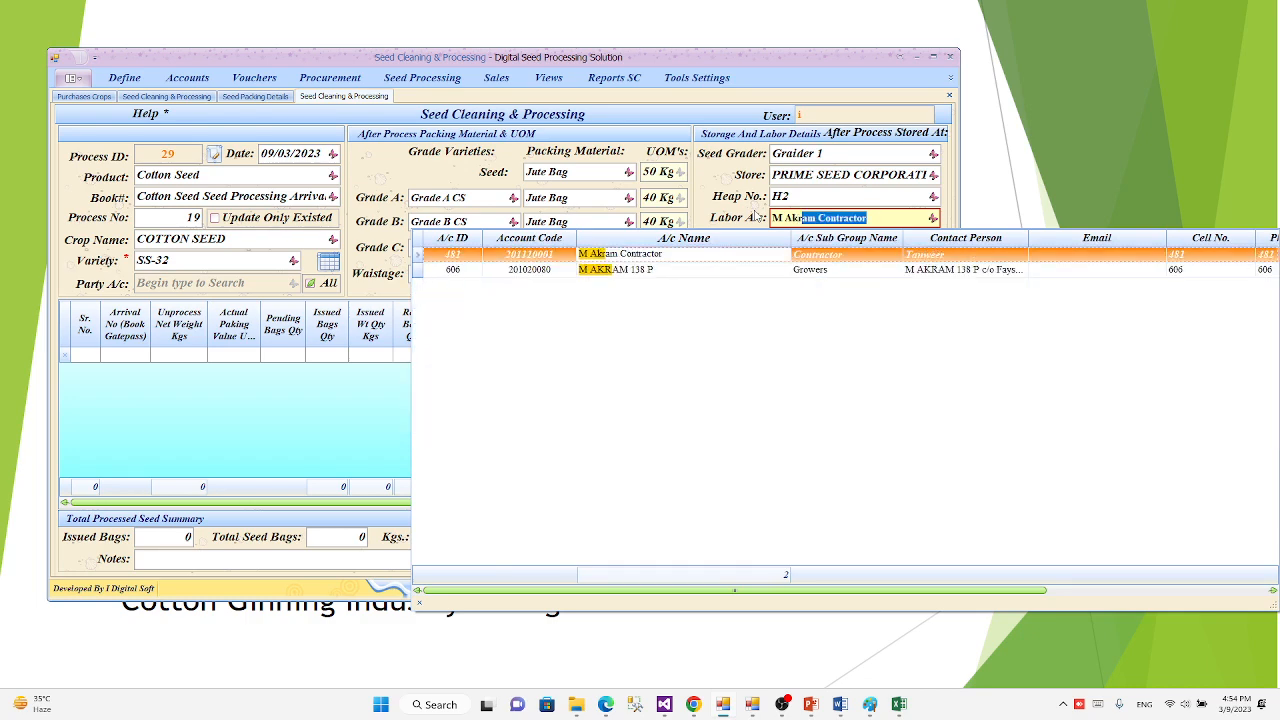
pyautogui.press('Return')
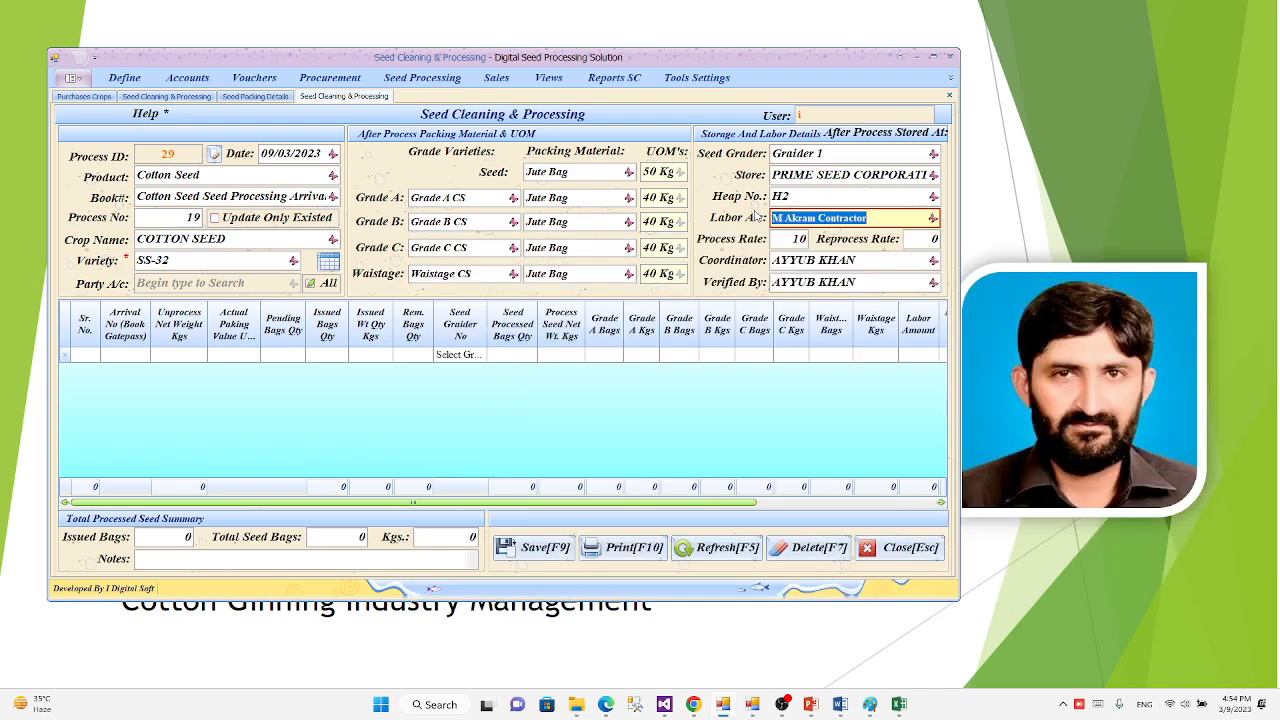
# Step: Set the labor process rate to 12 and the reprocess rate to 5
pyautogui.press('Return')
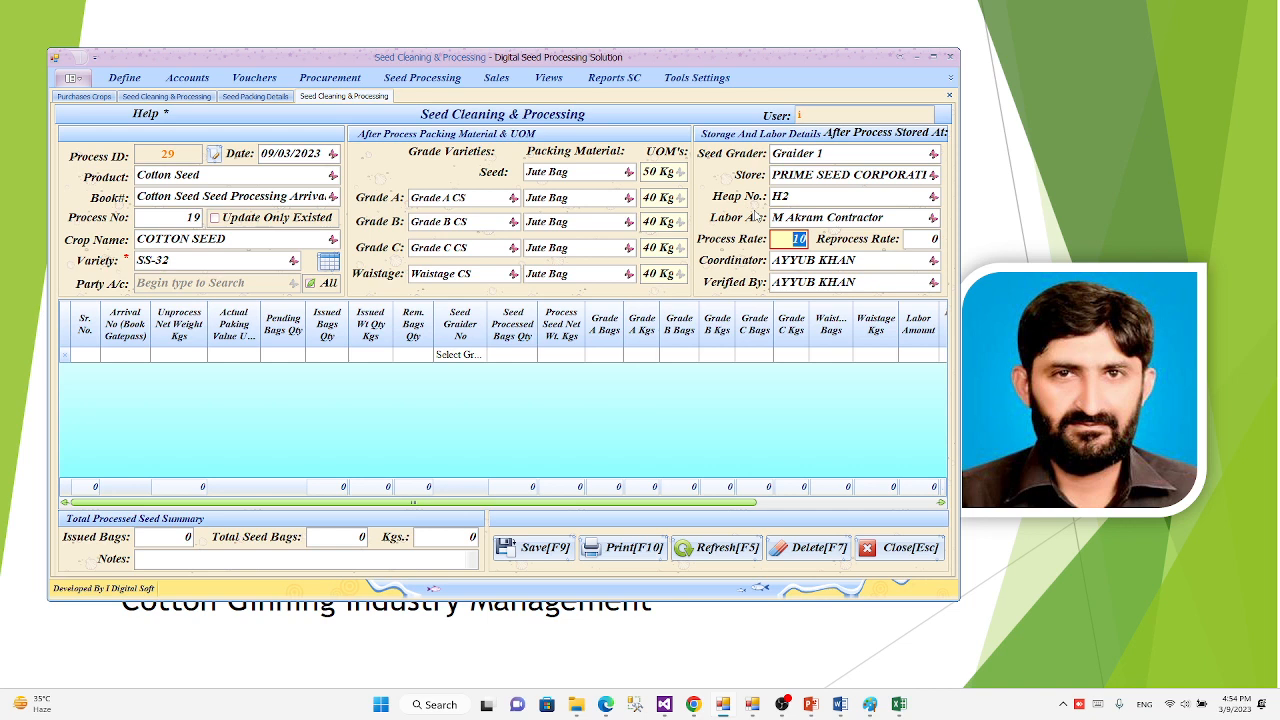
pyautogui.write('12')
pyautogui.press('Return')
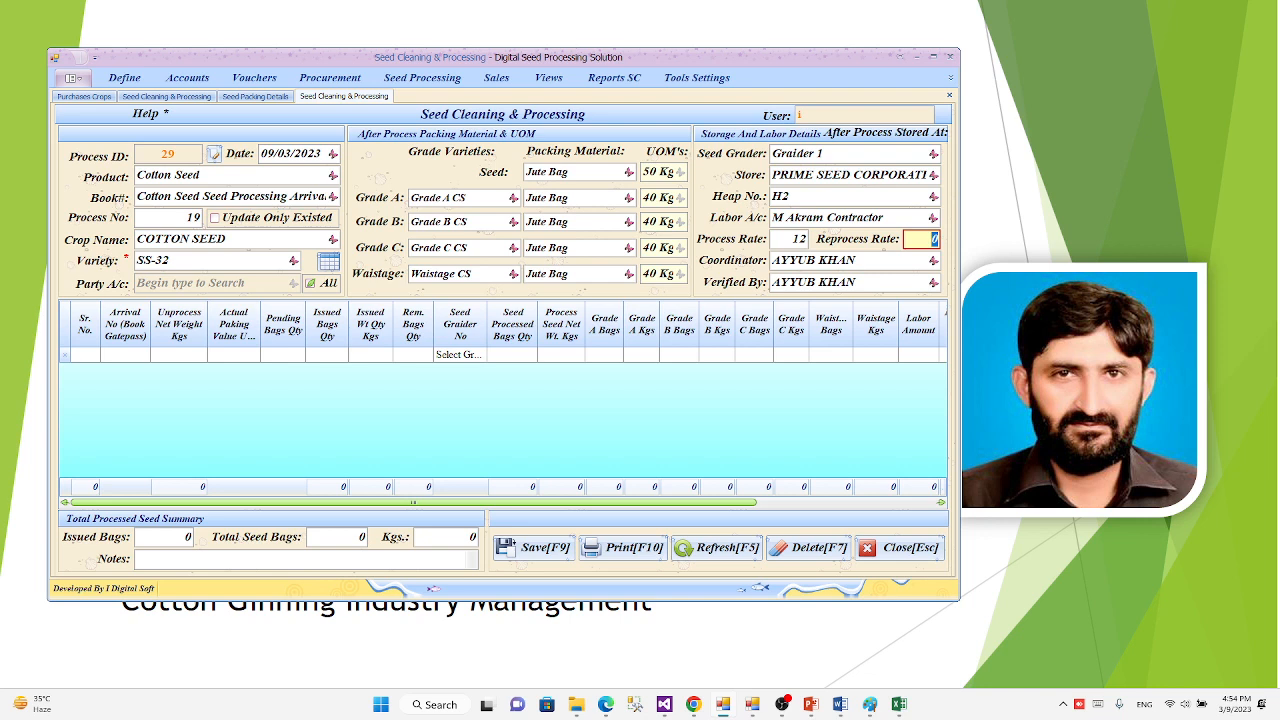
pyautogui.write('5')
pyautogui.press('Return')
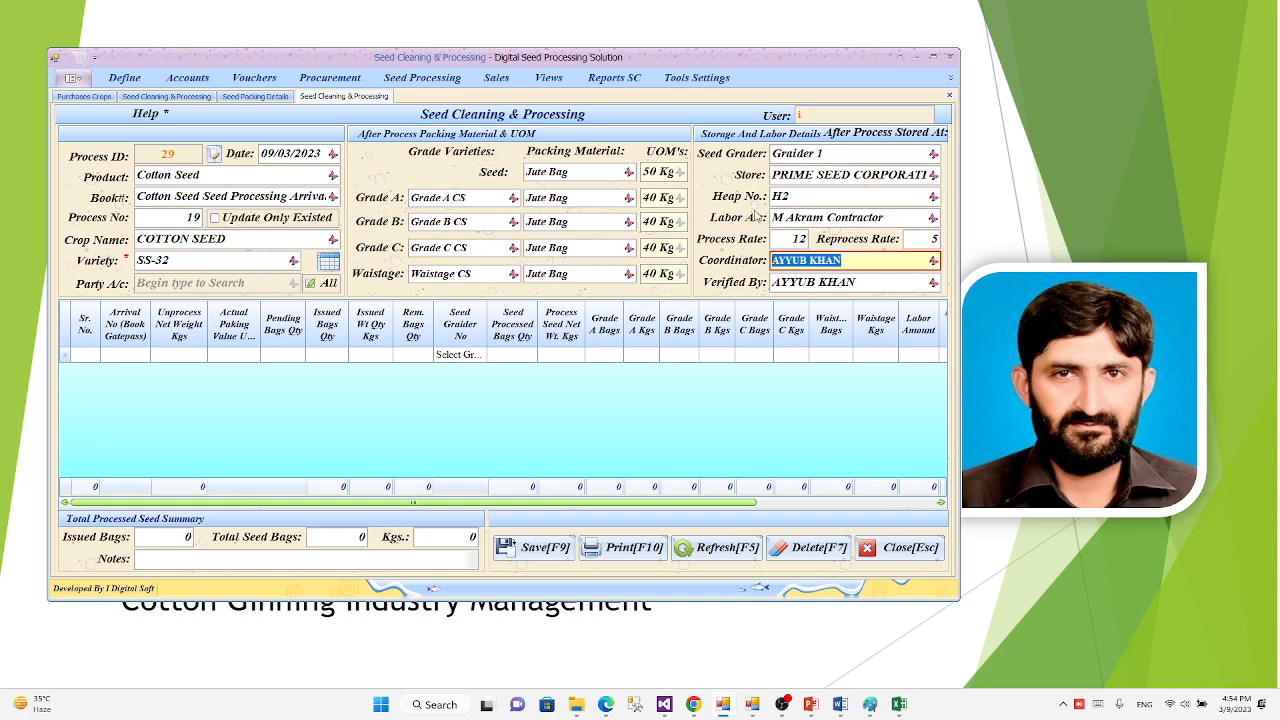
# Step: Choose the employee from the Sales department as the process coordinator
pyautogui.write('A')
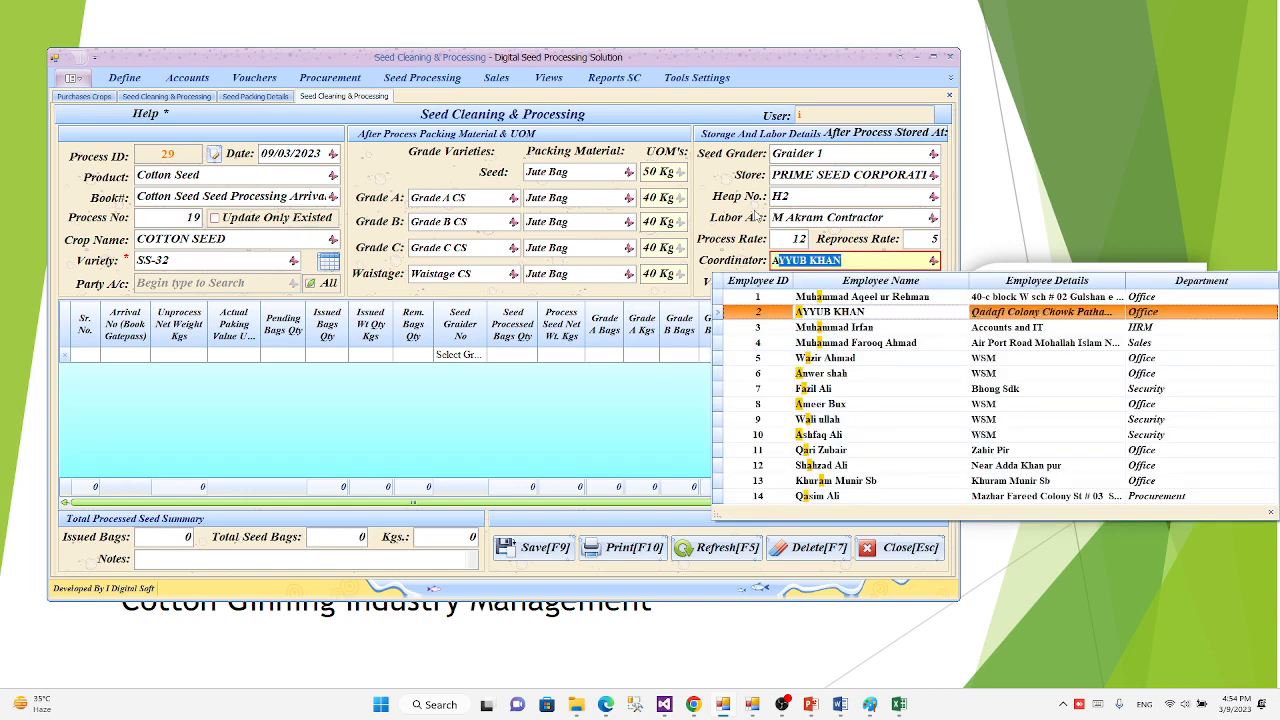
pyautogui.press('Down')
pyautogui.press('Down')
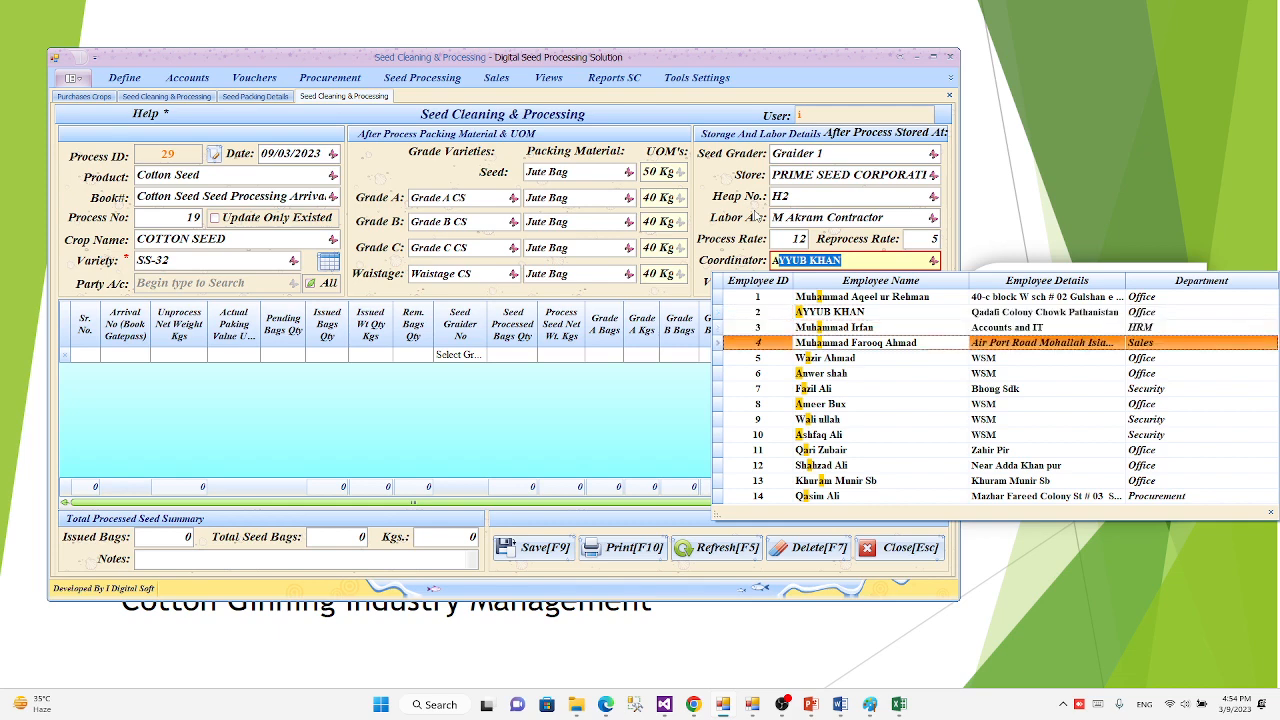
pyautogui.press('Return')
pyautogui.press('Return')
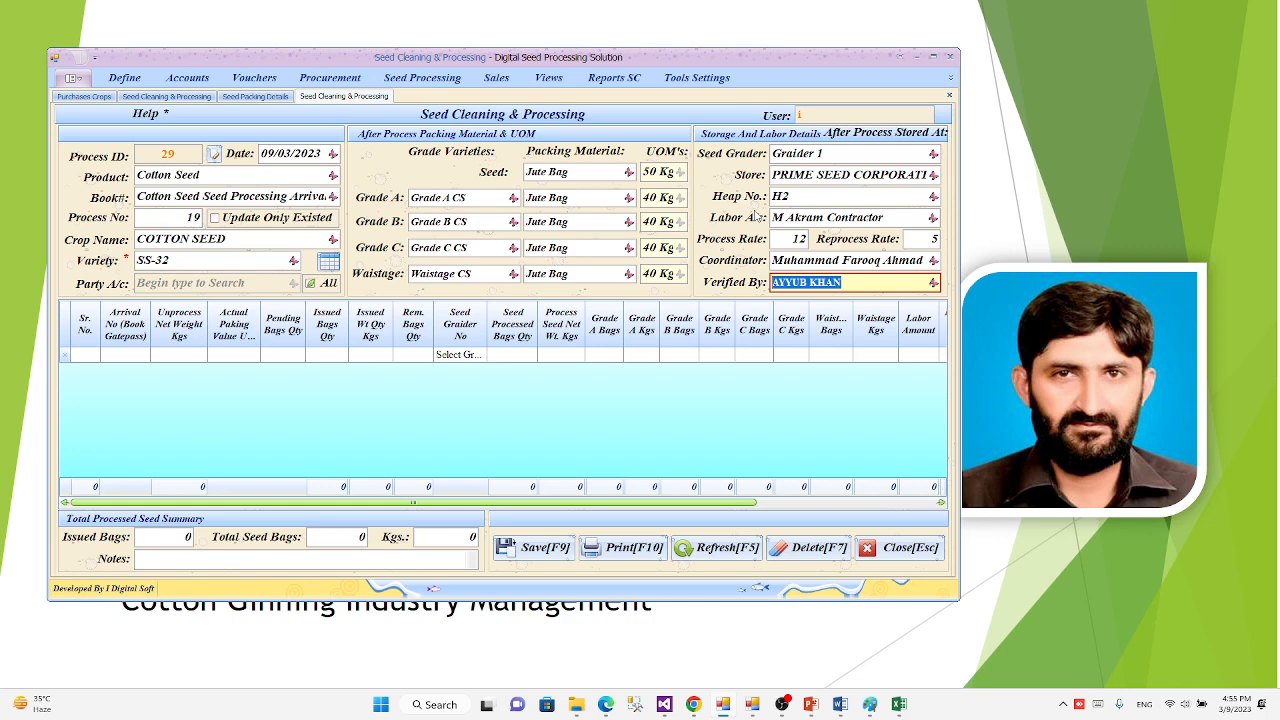
# Step: Examine the seed arrivals offered for the first process row, comparing party accounts, varieties, bag quantities and available seed weights
pyautogui.press('Return')
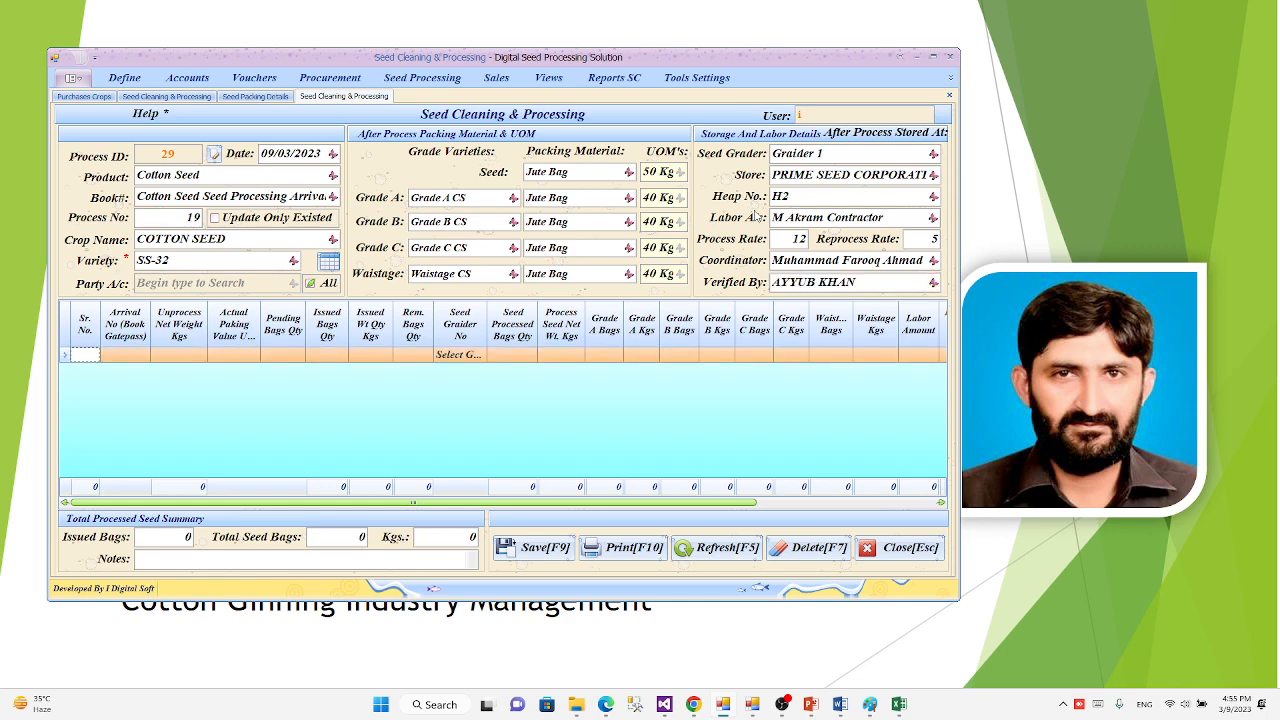
pyautogui.press('Return')
pyautogui.press('F4')
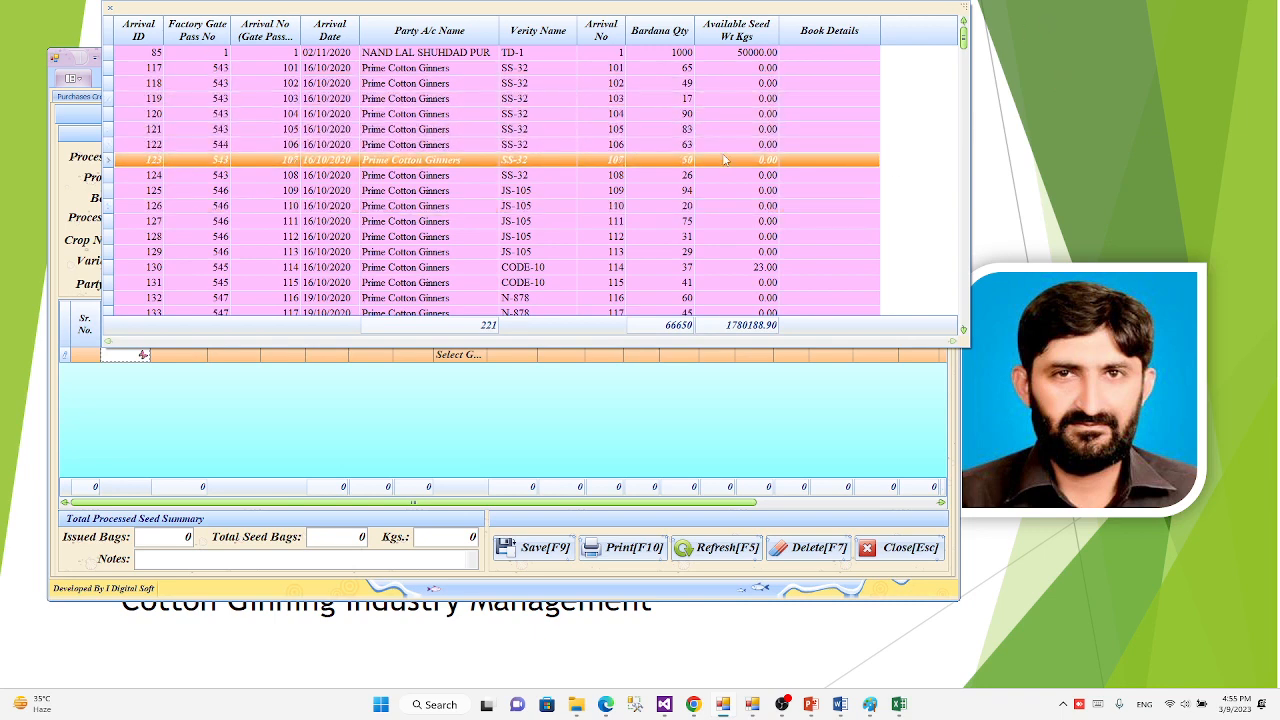
pyautogui.scroll(-20, 410, 186)
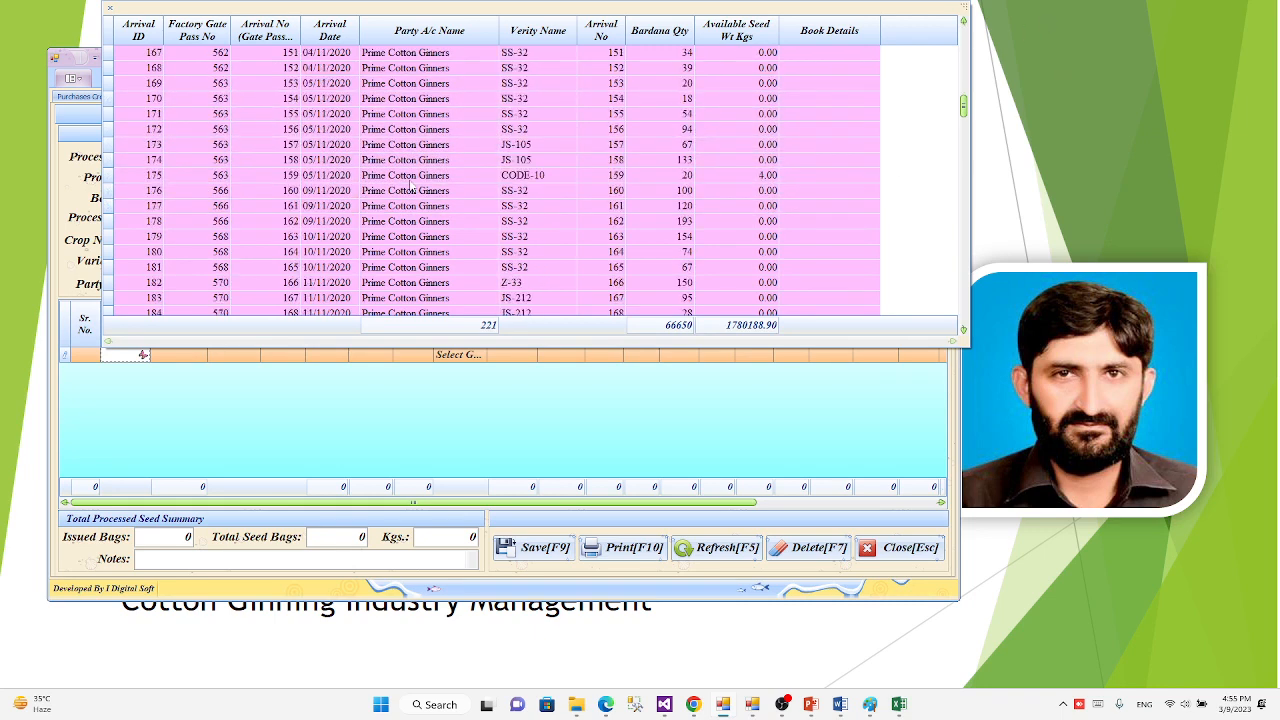
pyautogui.scroll(-12, 410, 186)
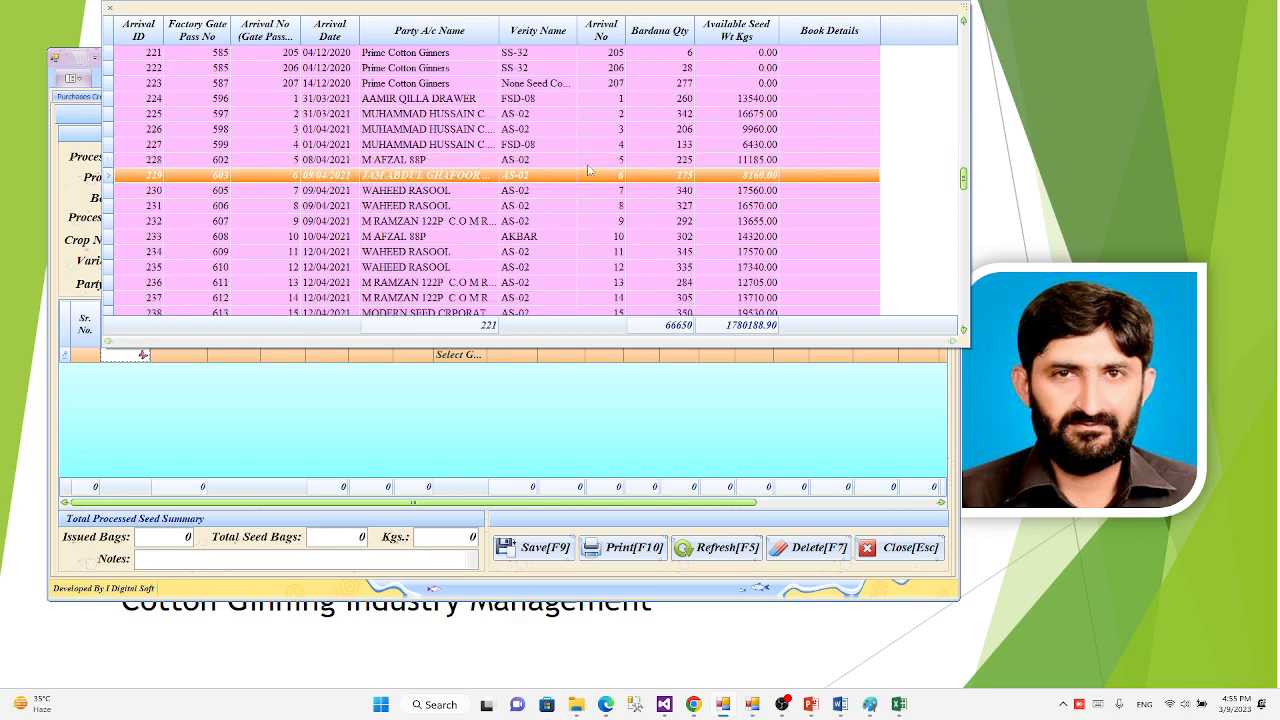
pyautogui.scroll(9, 688, 144)
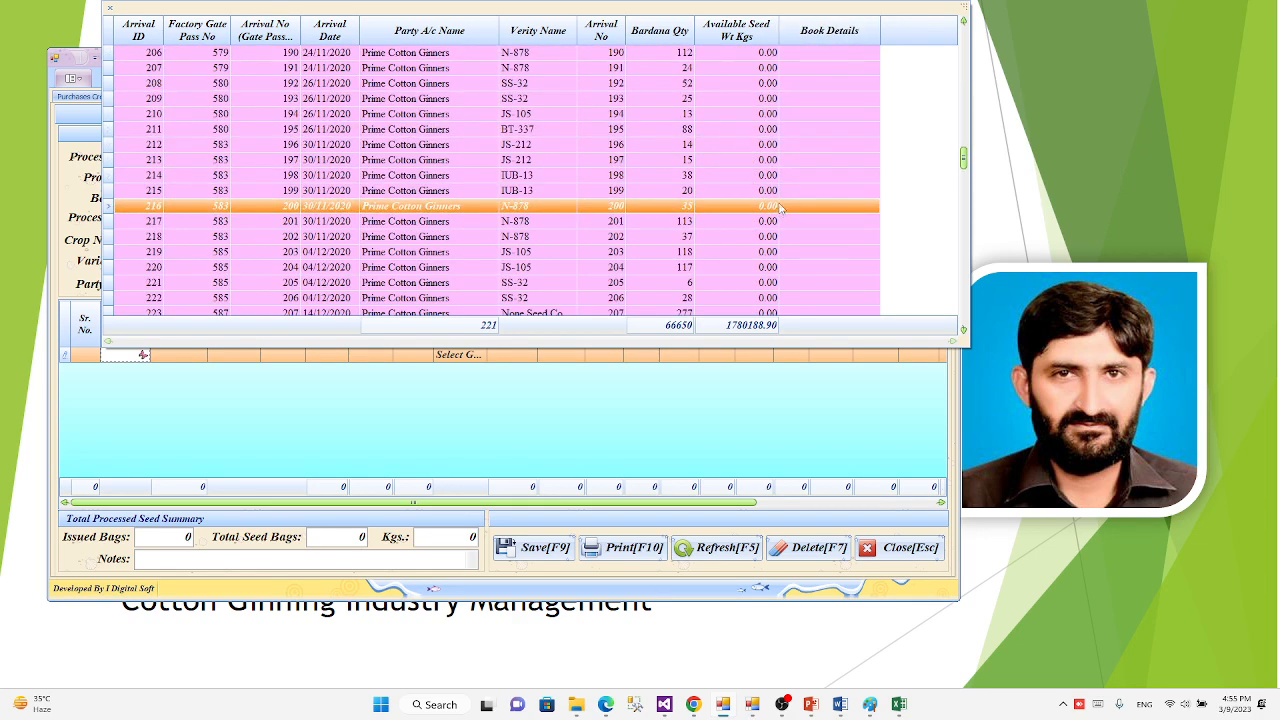
pyautogui.scroll(7, 780, 207)
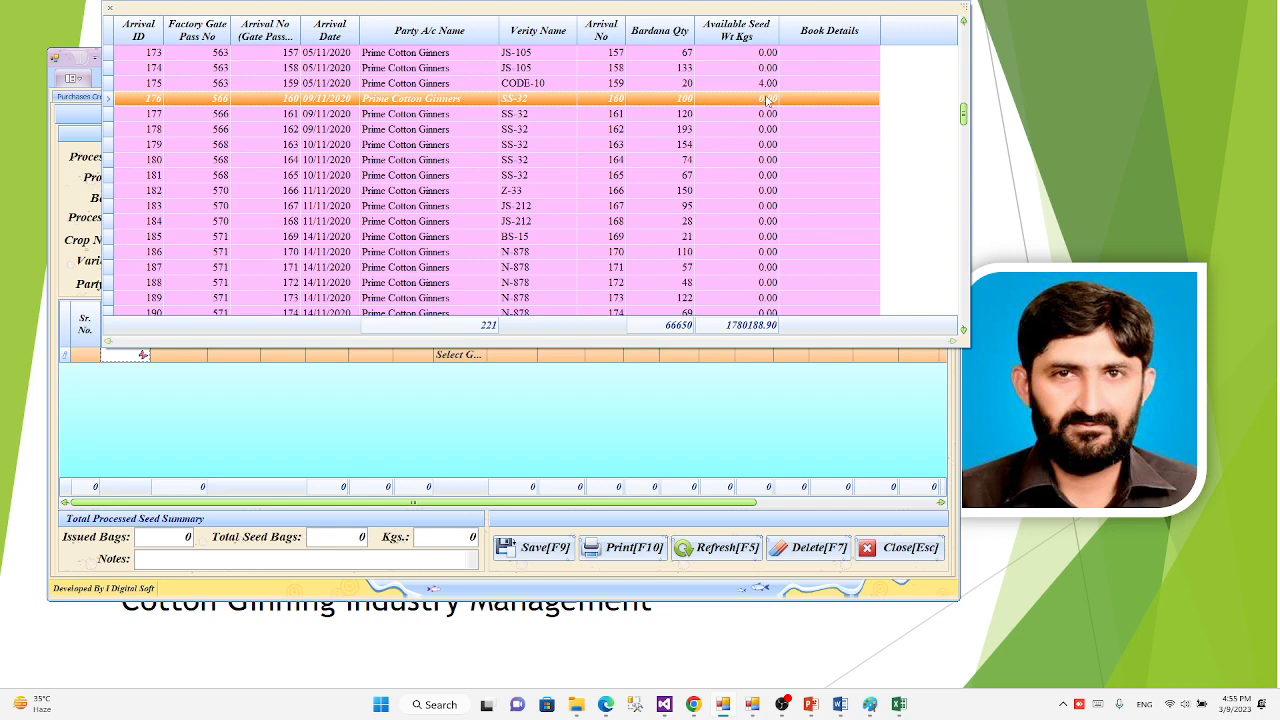
pyautogui.scroll(-16, 768, 99)
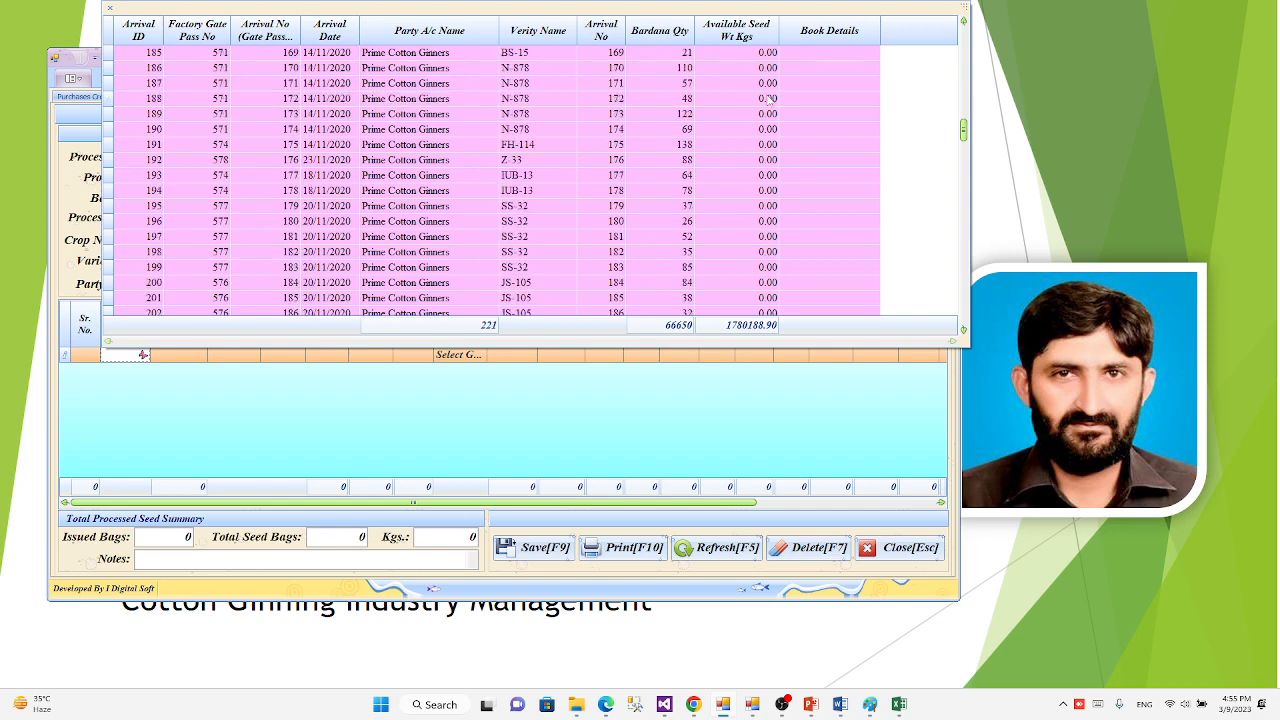
pyautogui.scroll(-8, 828, 176)
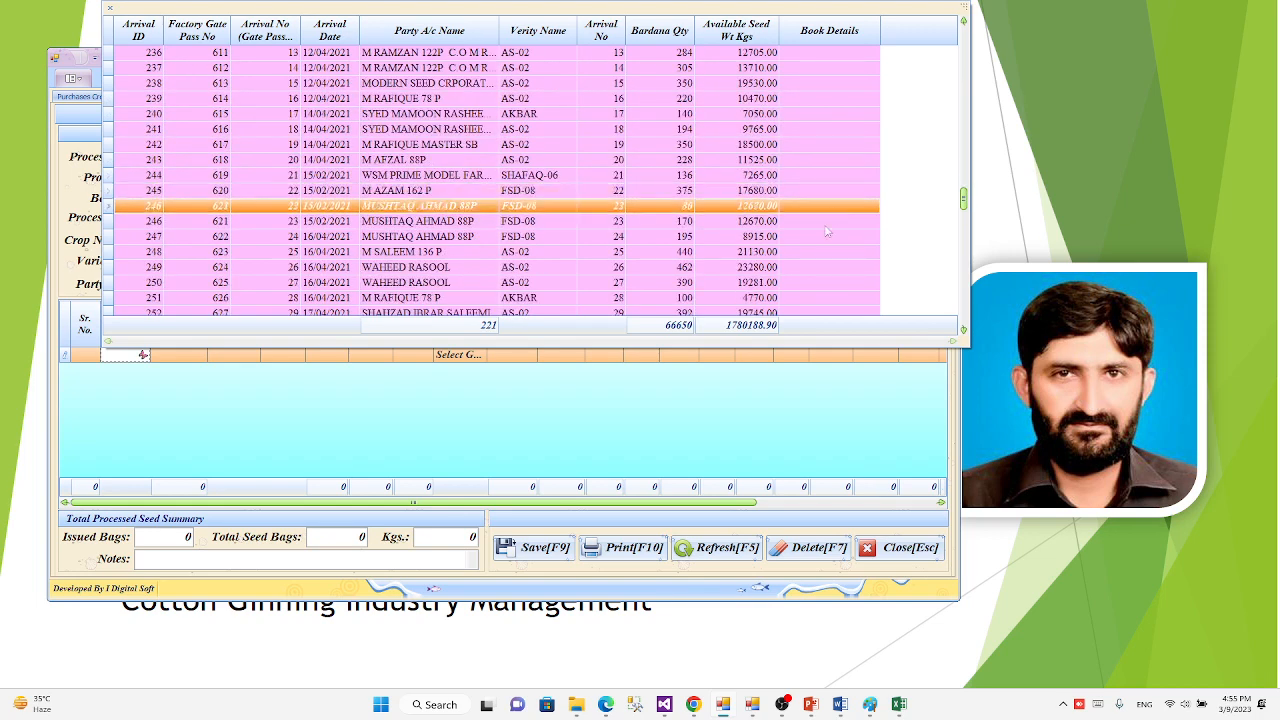
pyautogui.scroll(-3, 815, 251)
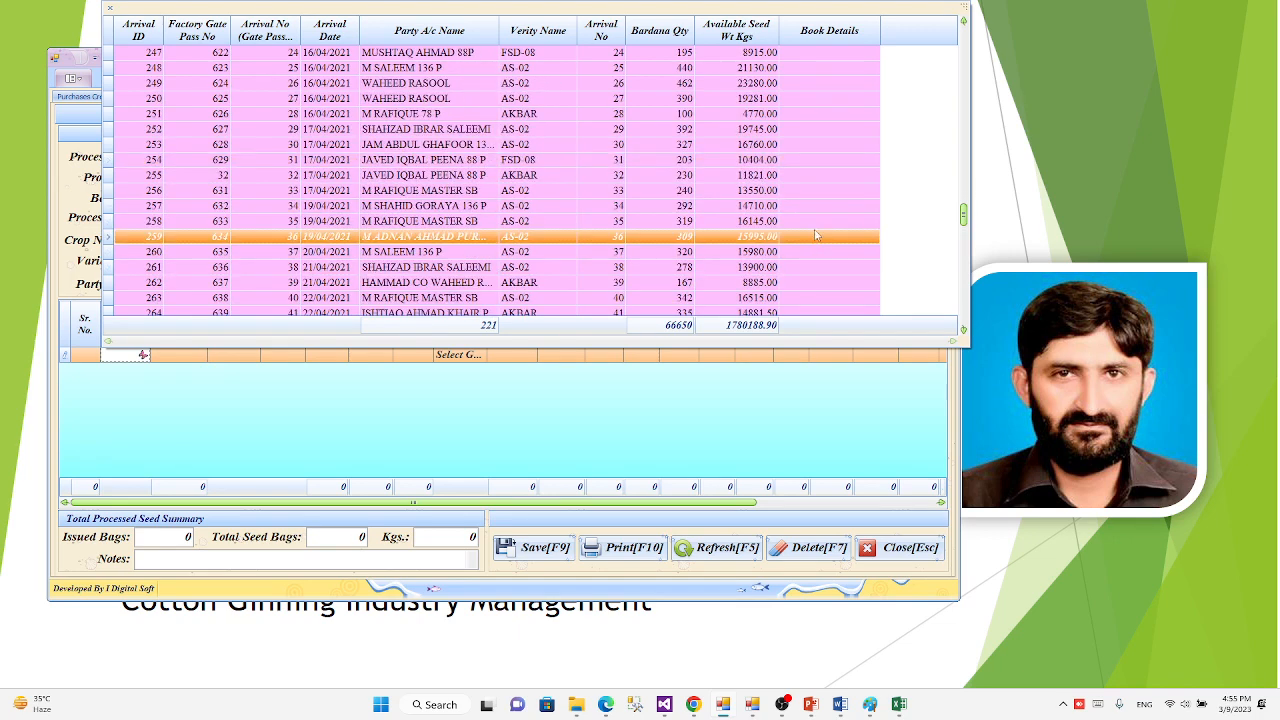
pyautogui.scroll(-1, 818, 218)
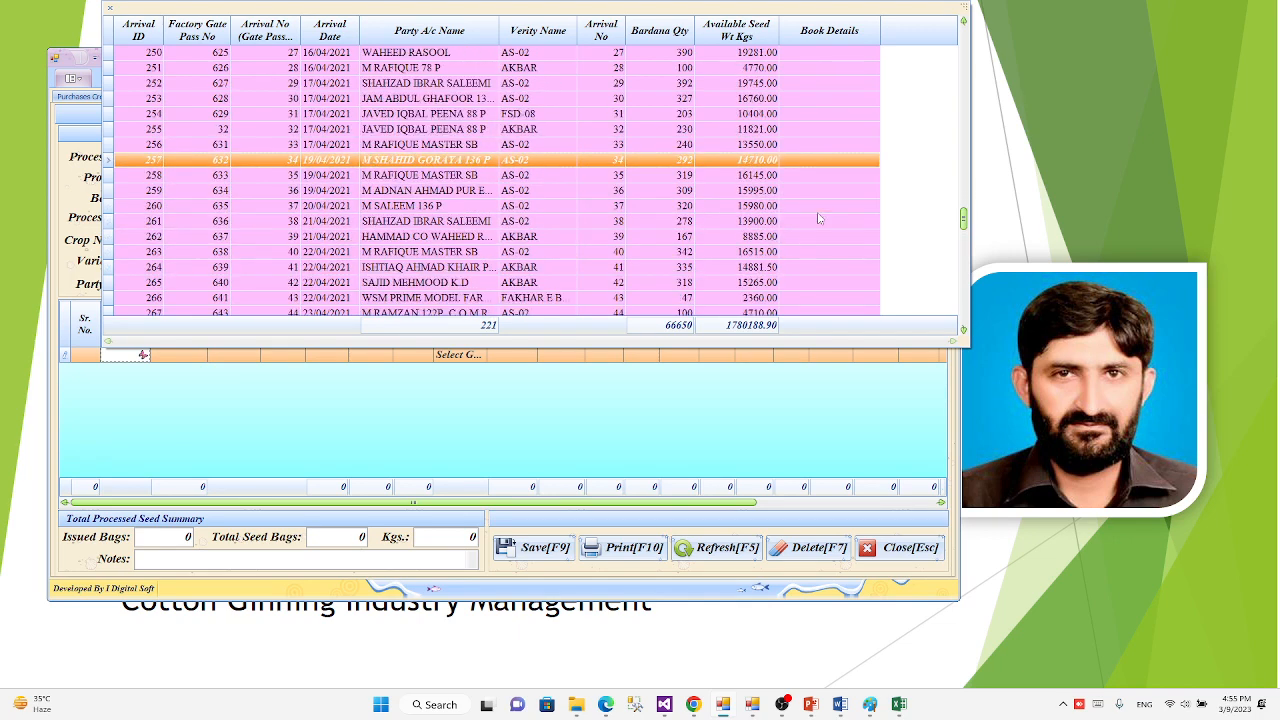
pyautogui.press('Down')
pyautogui.press('Down')
pyautogui.press('Down')
pyautogui.press('Down')
pyautogui.press('Down')
pyautogui.press('Down')
pyautogui.press('Up')
pyautogui.press('Up')
pyautogui.press('Up')
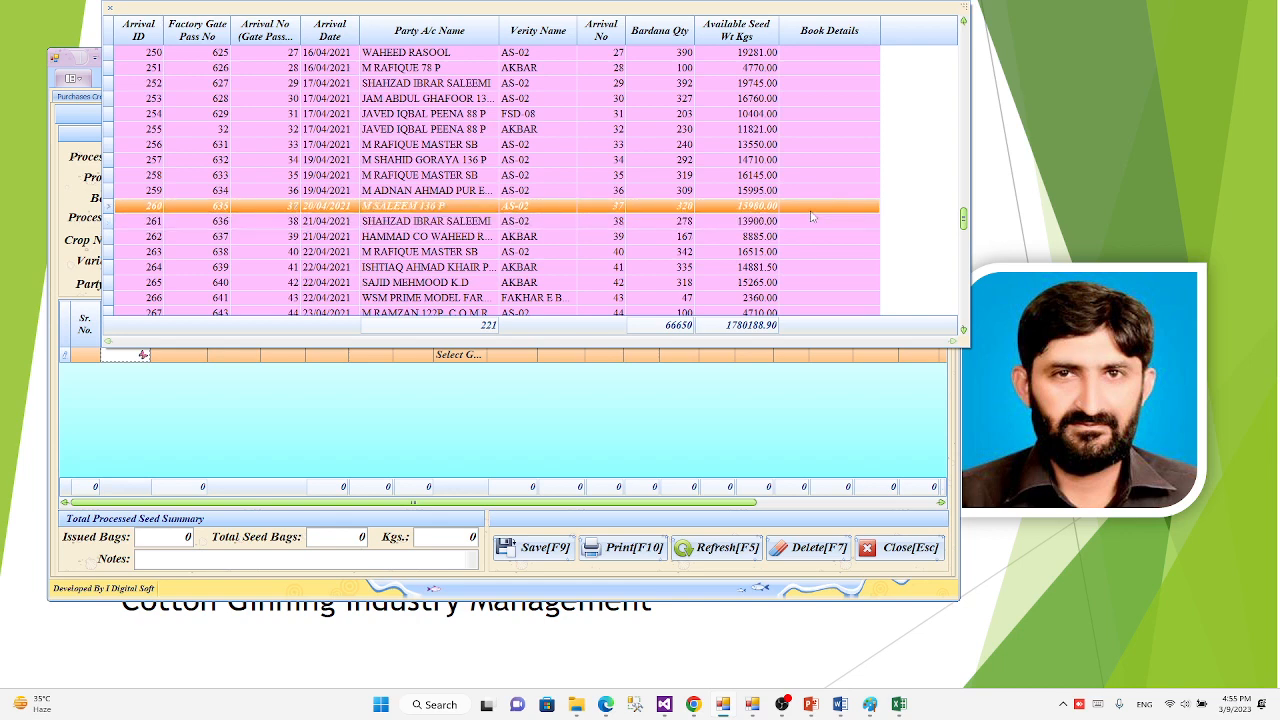
pyautogui.scroll(-13, 812, 217)
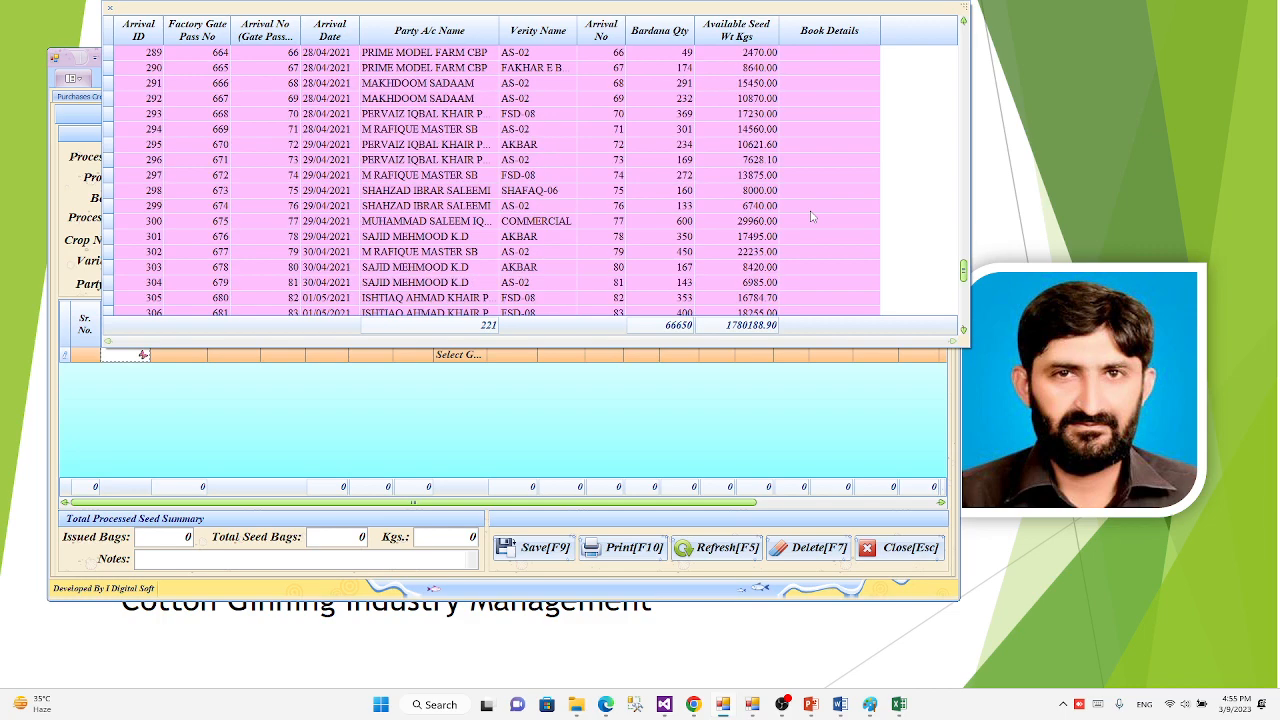
pyautogui.scroll(-2, 812, 217)
pyautogui.scroll(-8, 812, 217)
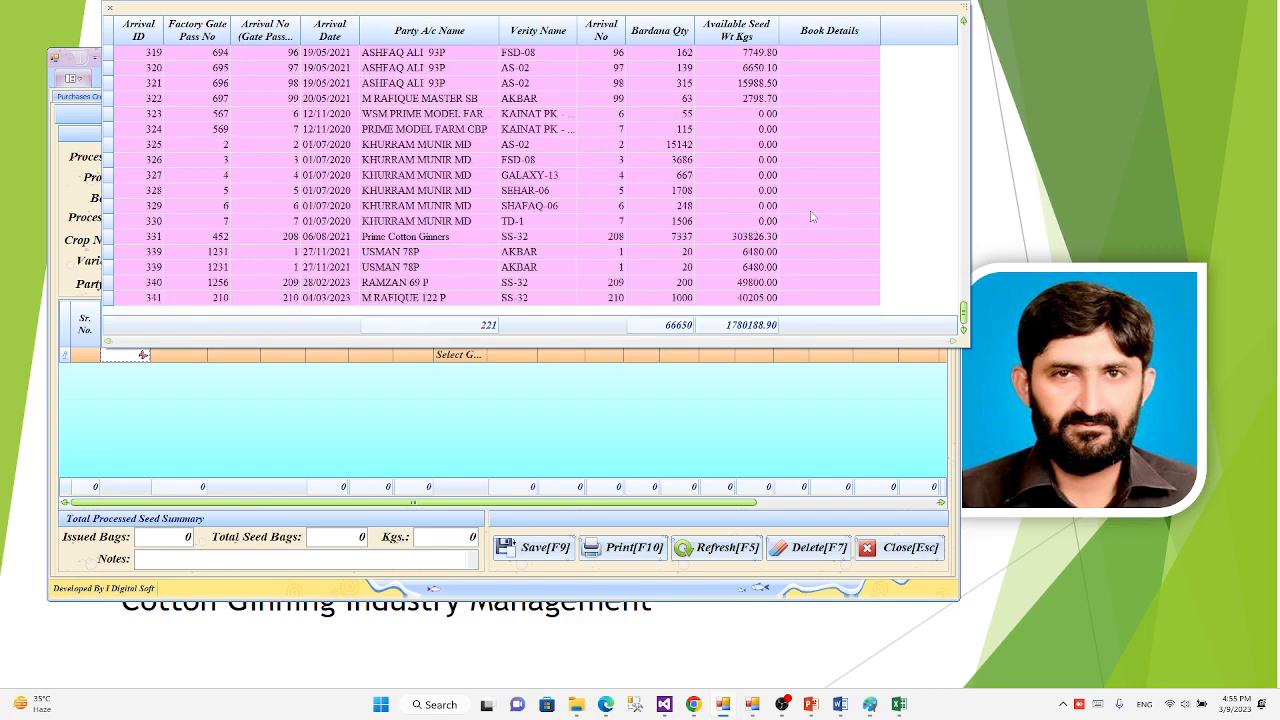
pyautogui.scroll(20, 812, 217)
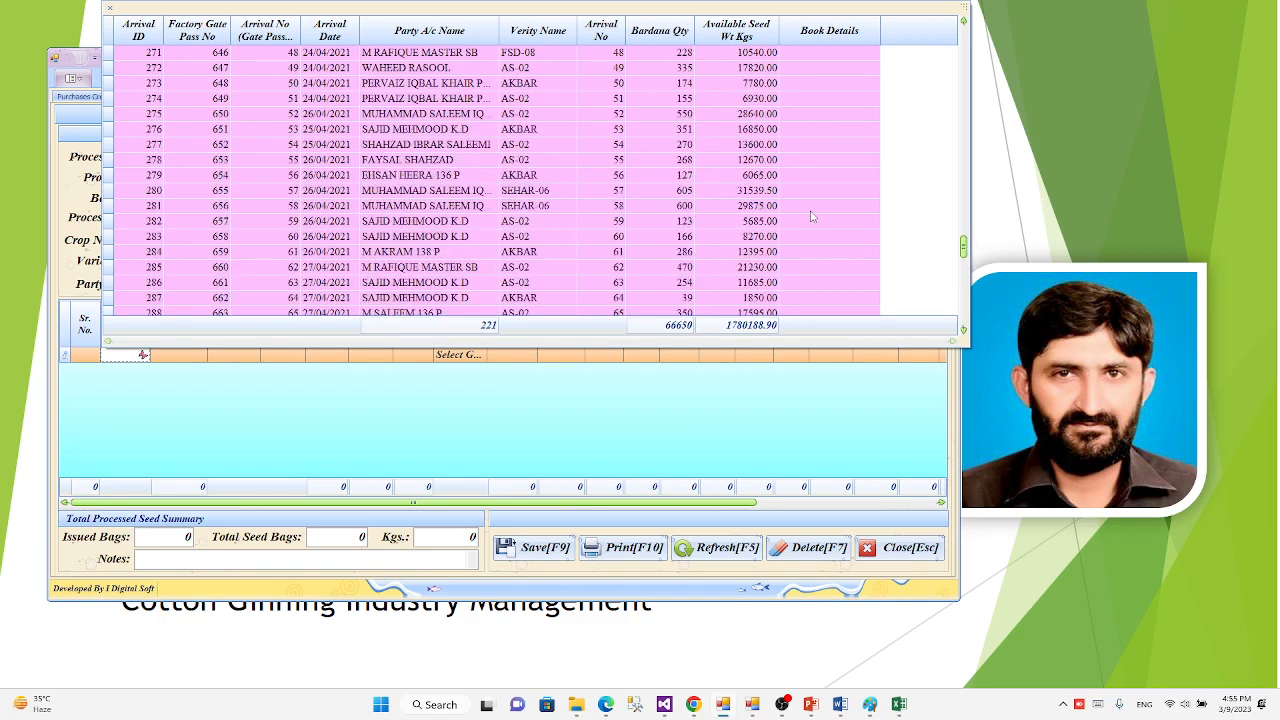
pyautogui.scroll(3, 812, 217)
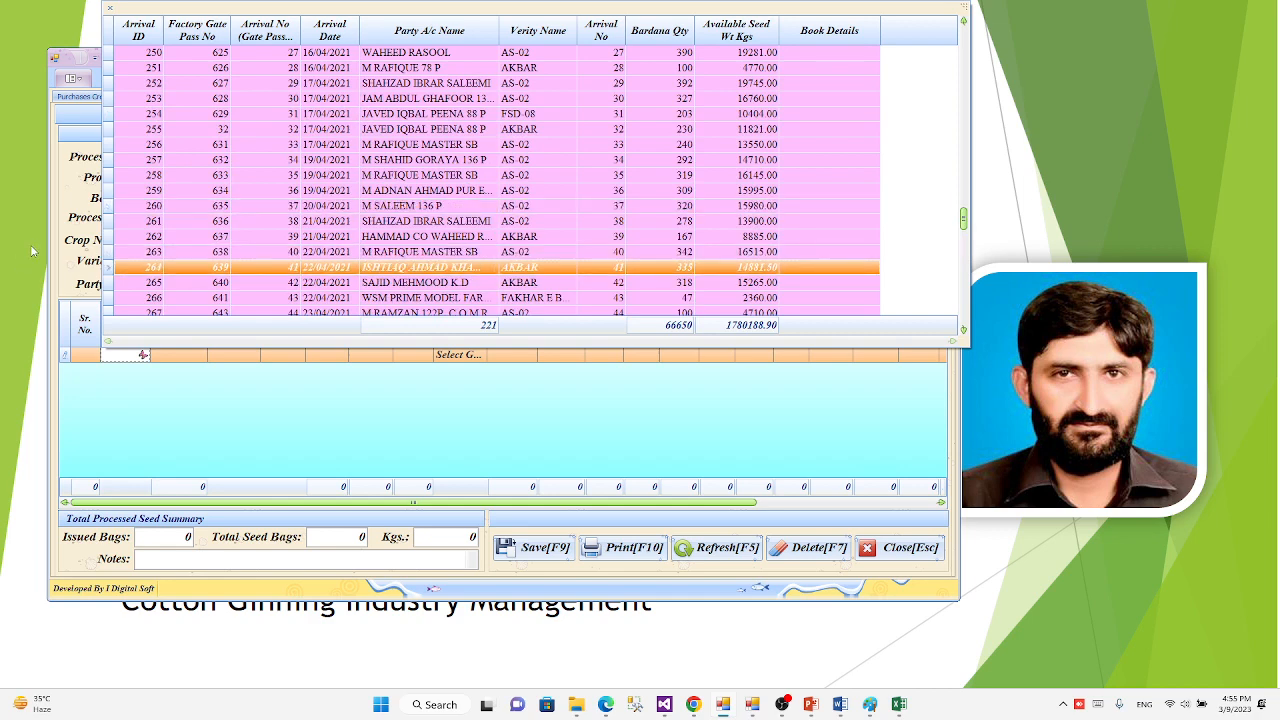
pyautogui.click(56, 262)
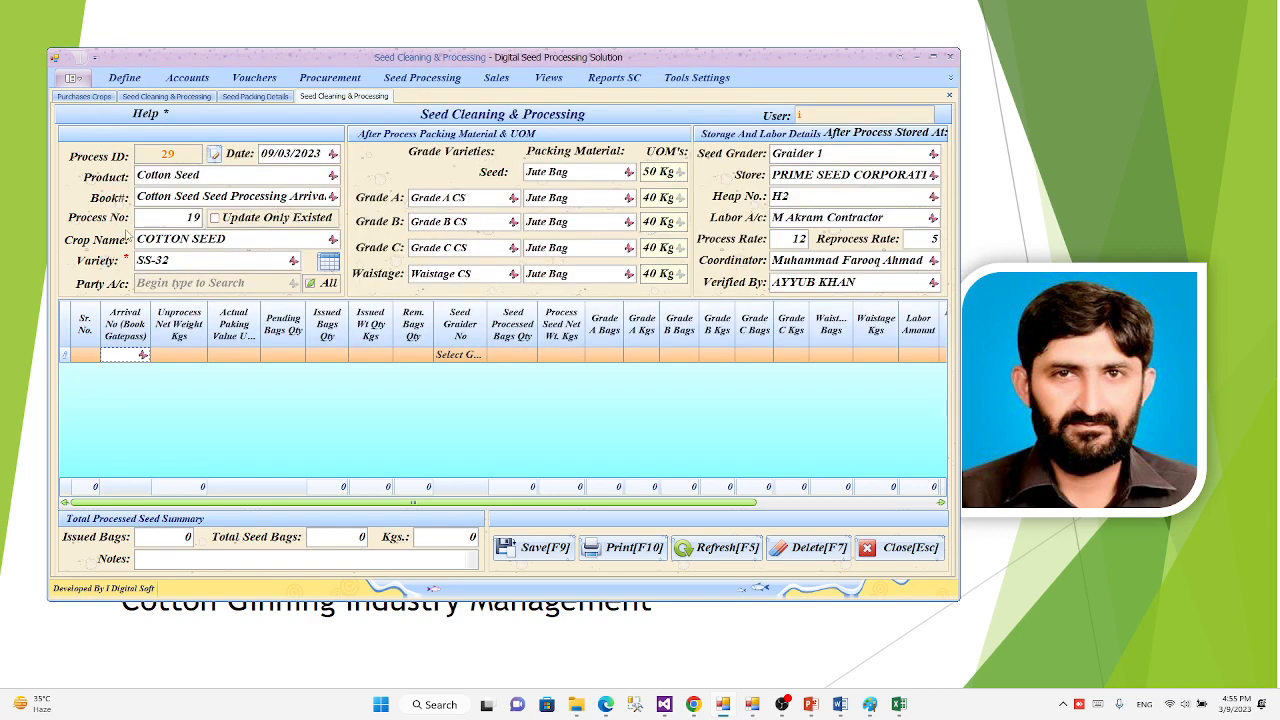
# Step: Set the product to Wheat, choose the book Wheat Seed Processing Arrival # 2, and accept the process number
pyautogui.click(333, 176)
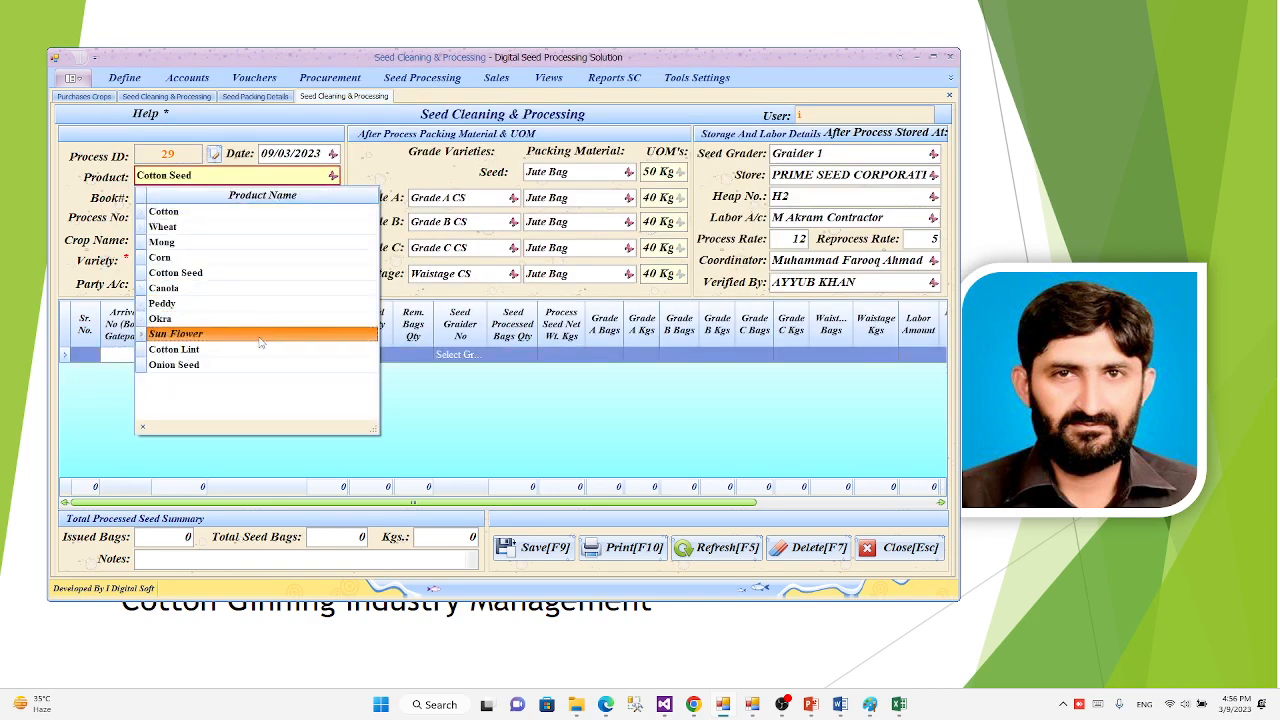
pyautogui.click(218, 228)
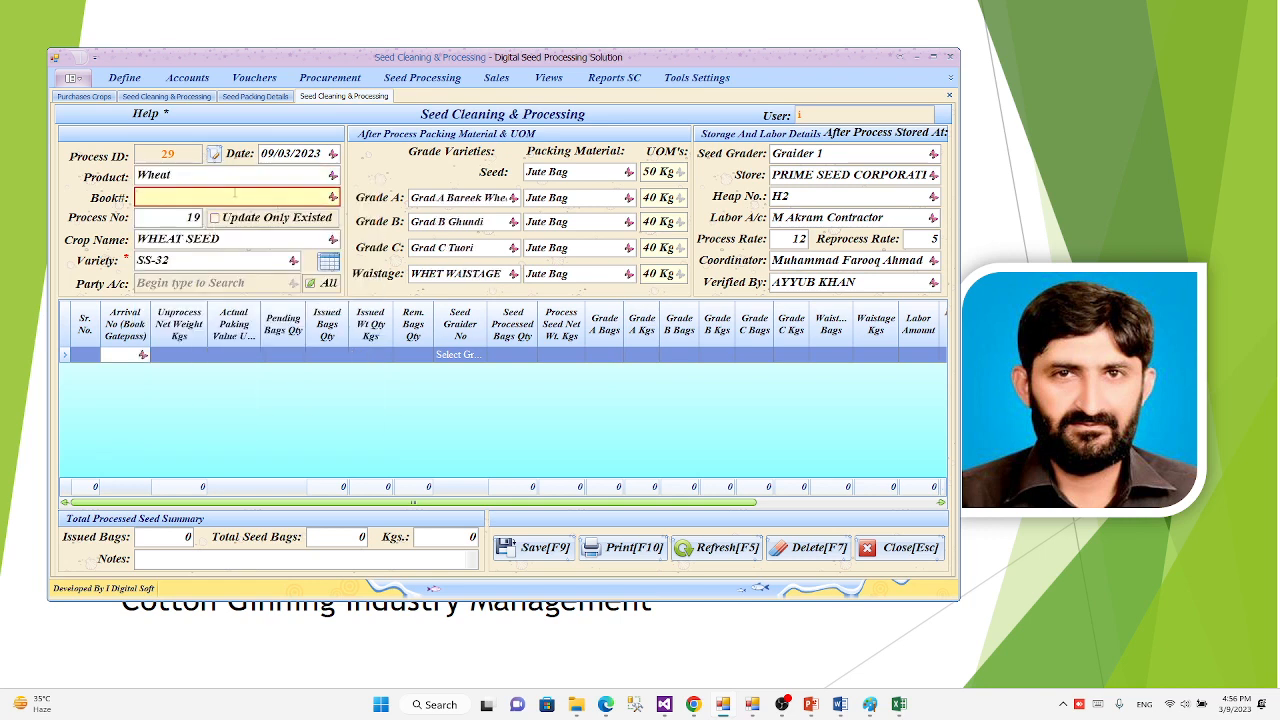
pyautogui.write('s')
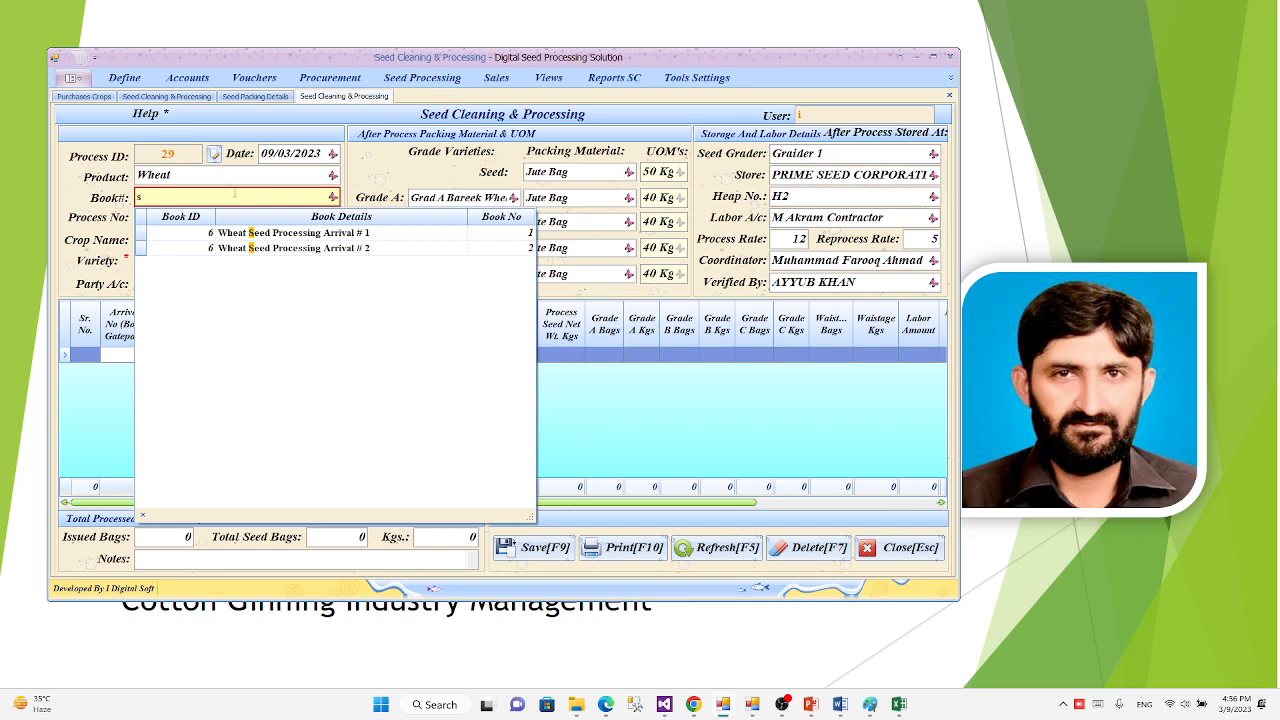
pyautogui.press('Down')
pyautogui.press('Down')
pyautogui.press('Return')
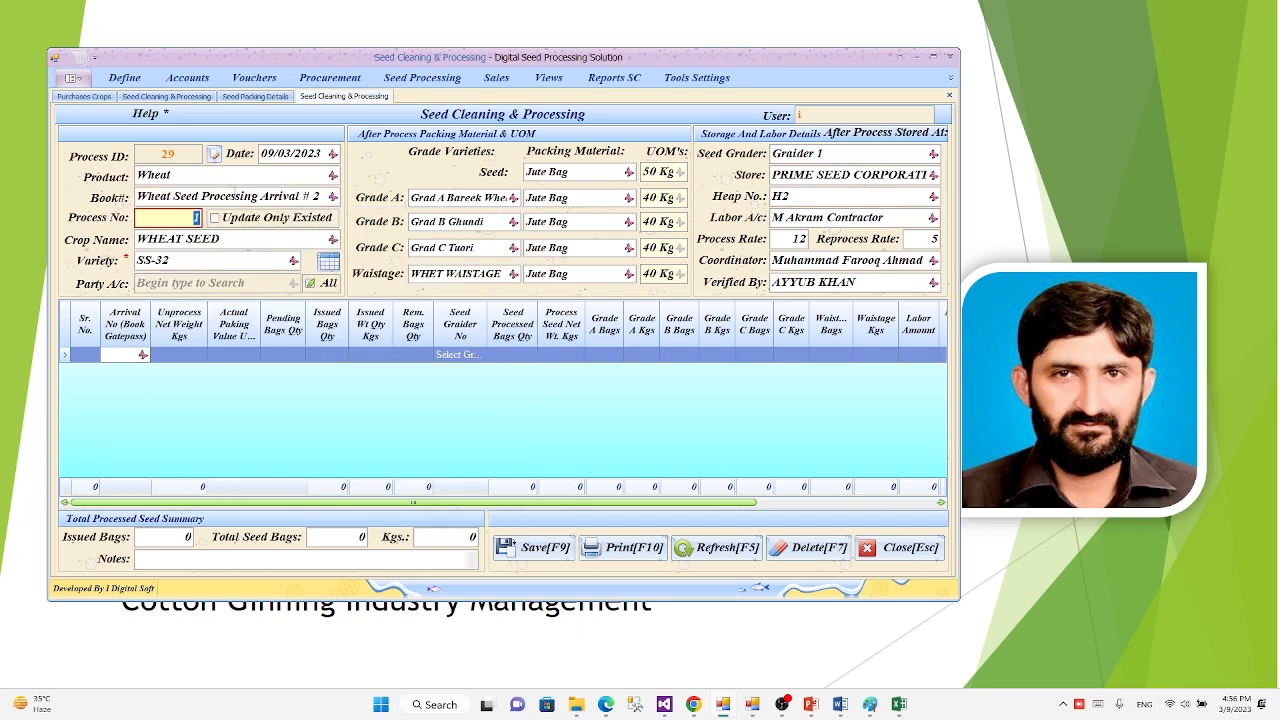
pyautogui.press('Return')
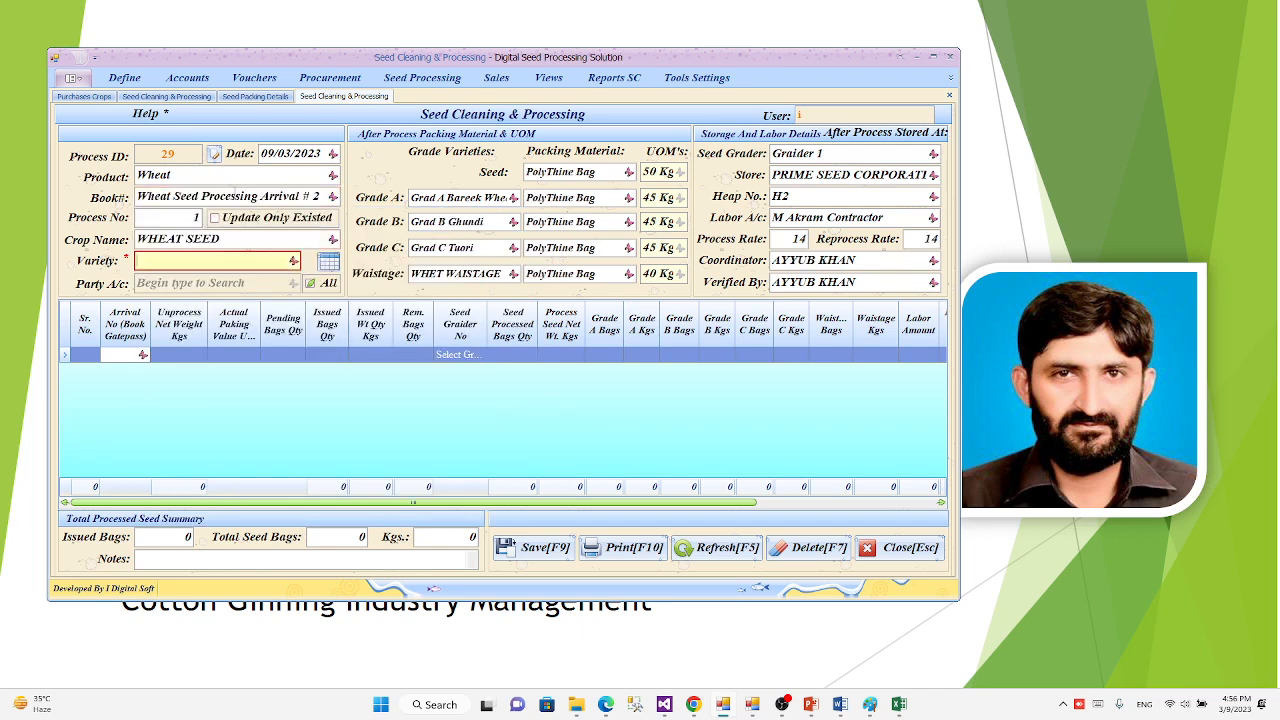
# Step: Choose FSD-08 as the wheat seed variety
pyautogui.write('s')
pyautogui.press('Down')
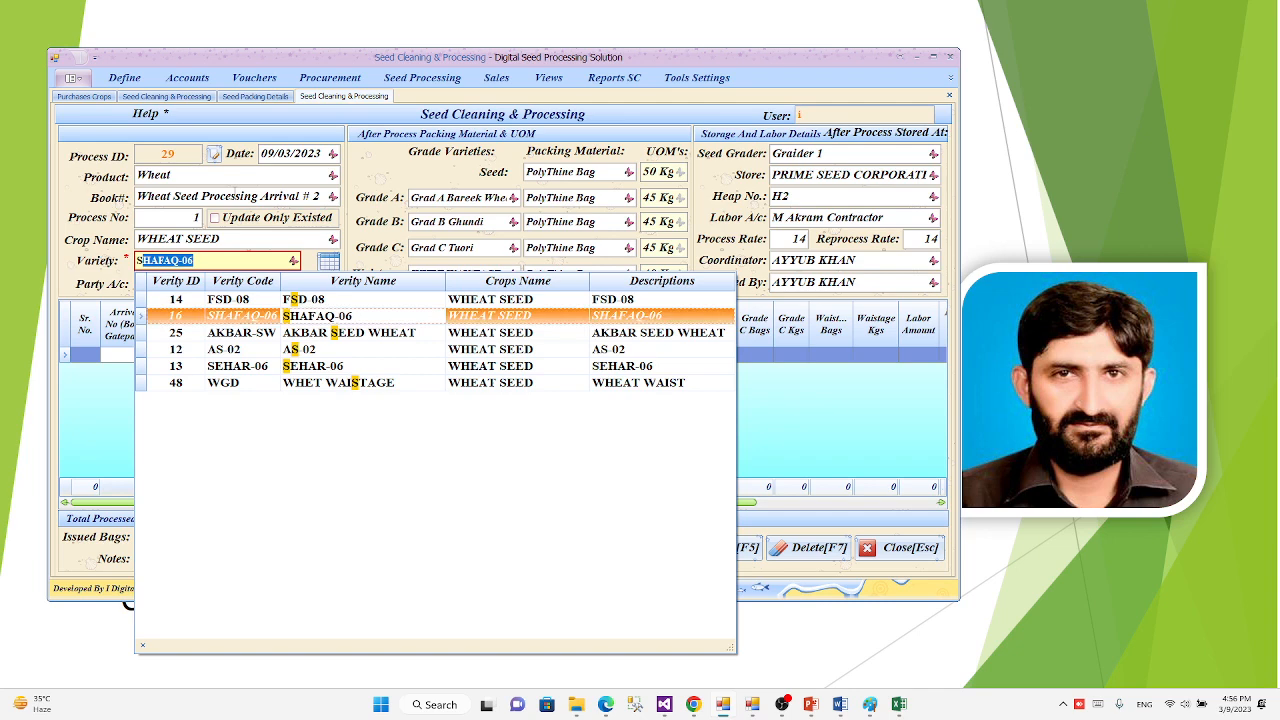
pyautogui.press('Up')
pyautogui.press('Return')
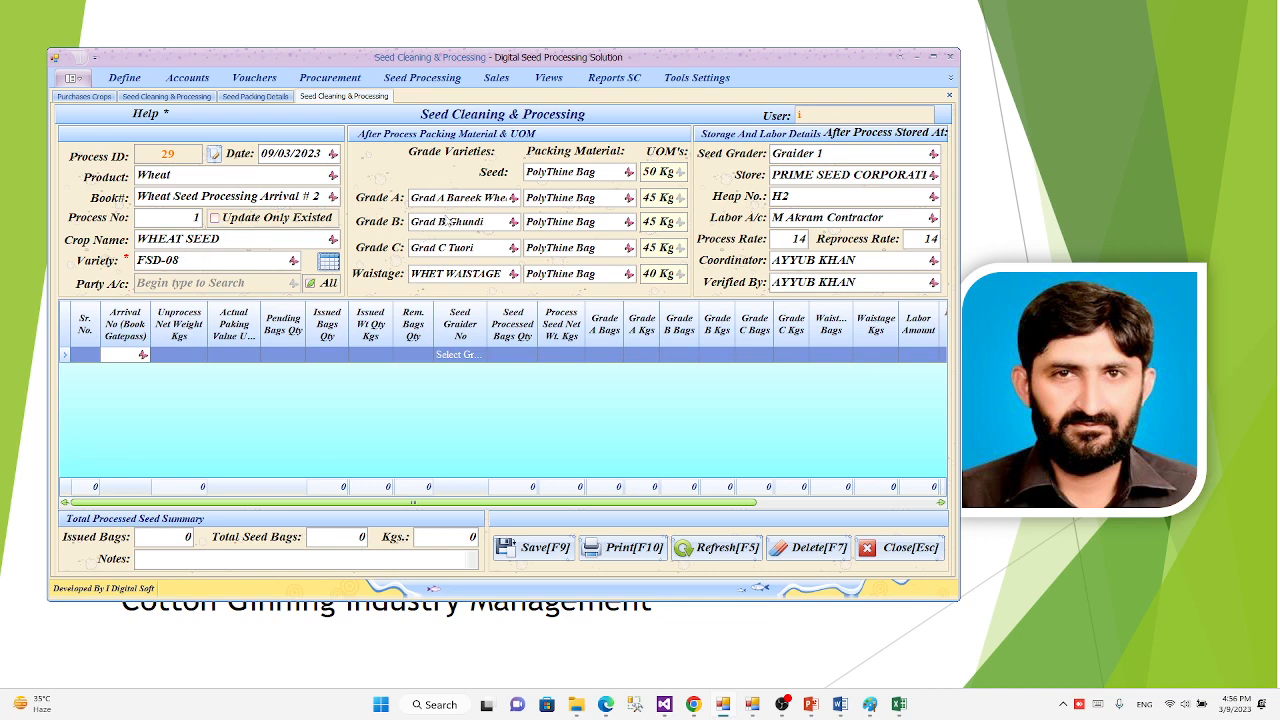
# Step: Examine the packing materials offered for the seed, grades A to C and the waistage
pyautogui.click(629, 173)
pyautogui.click(630, 176)
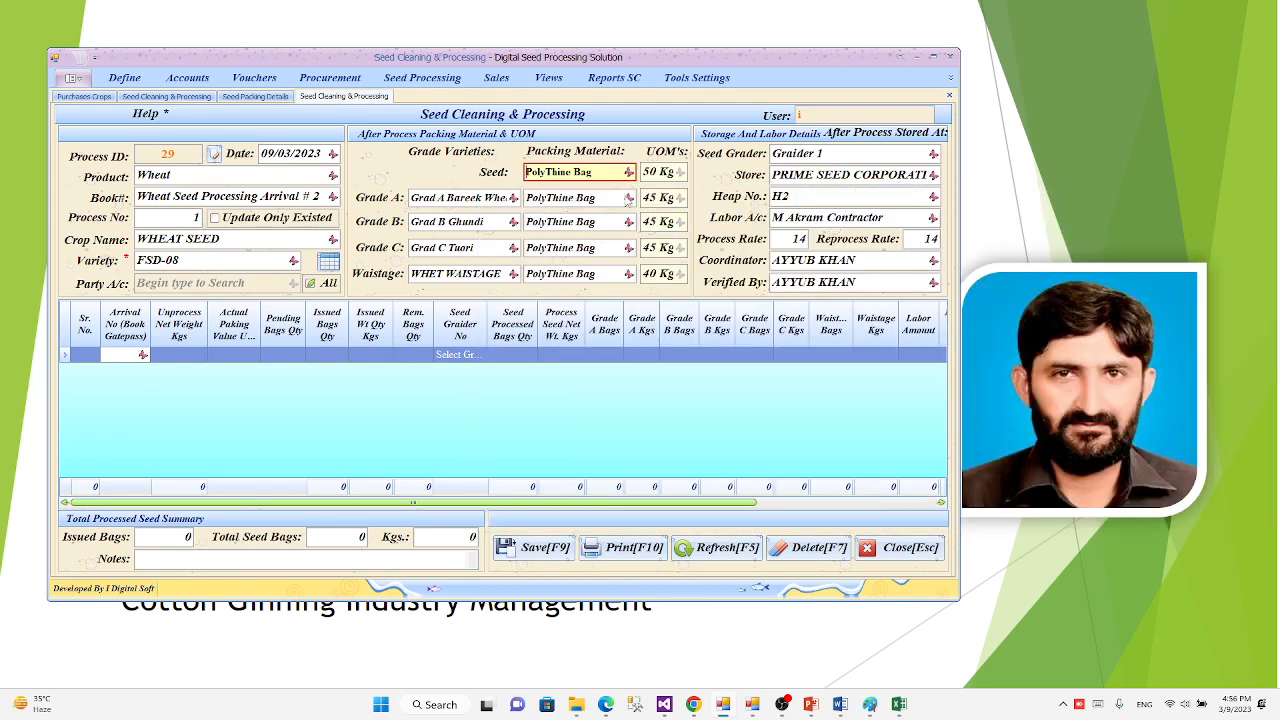
pyautogui.click(629, 198)
pyautogui.click(631, 214)
pyautogui.click(631, 200)
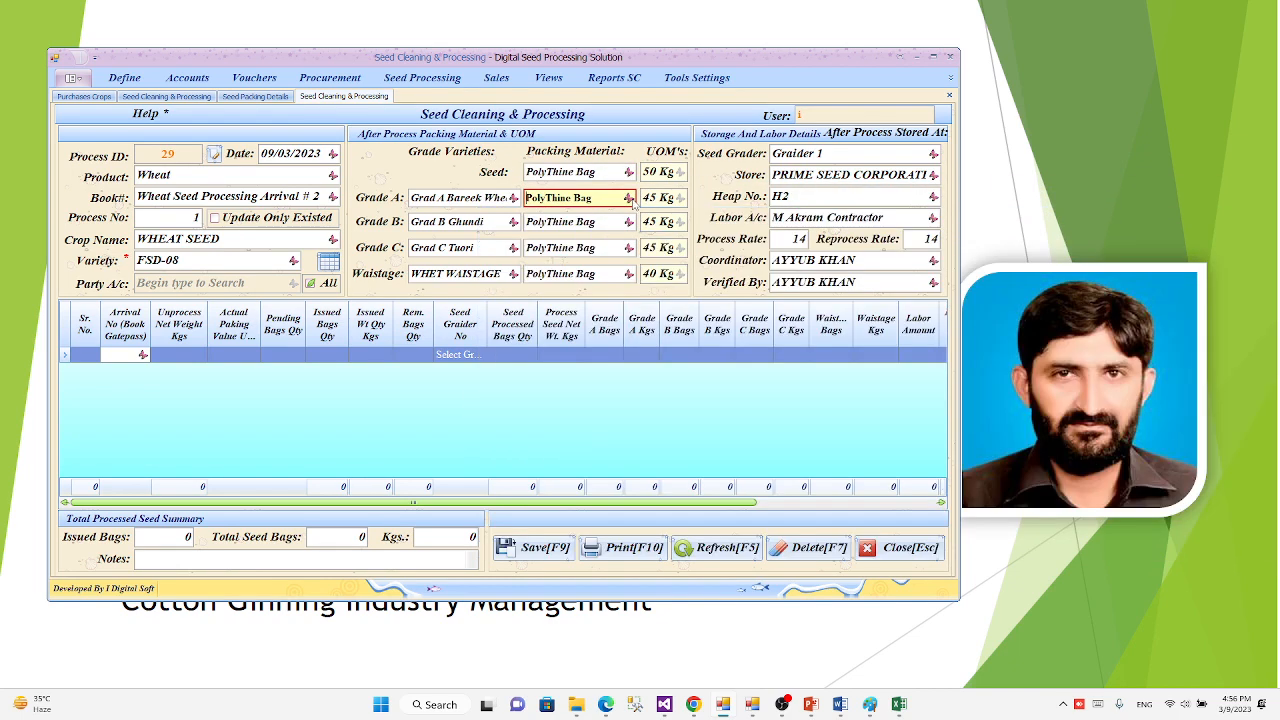
pyautogui.click(630, 223)
pyautogui.click(630, 223)
pyautogui.click(630, 248)
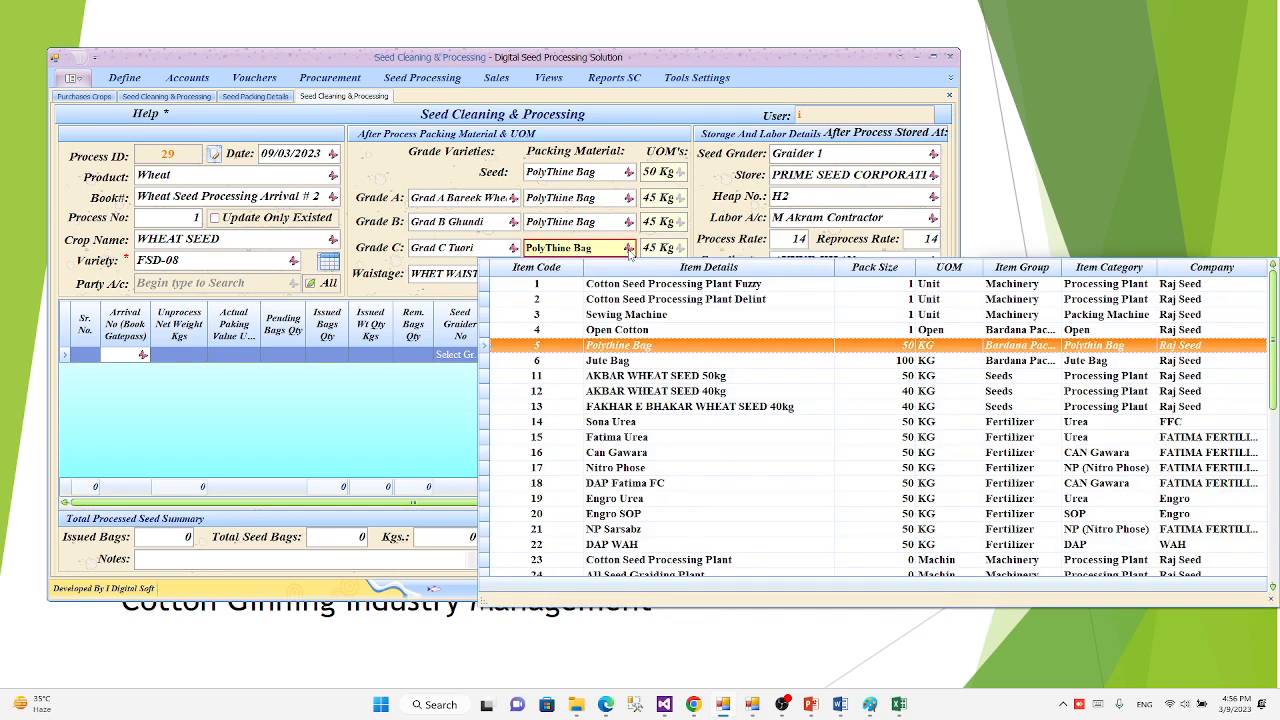
pyautogui.click(630, 248)
pyautogui.click(630, 274)
pyautogui.click(630, 274)
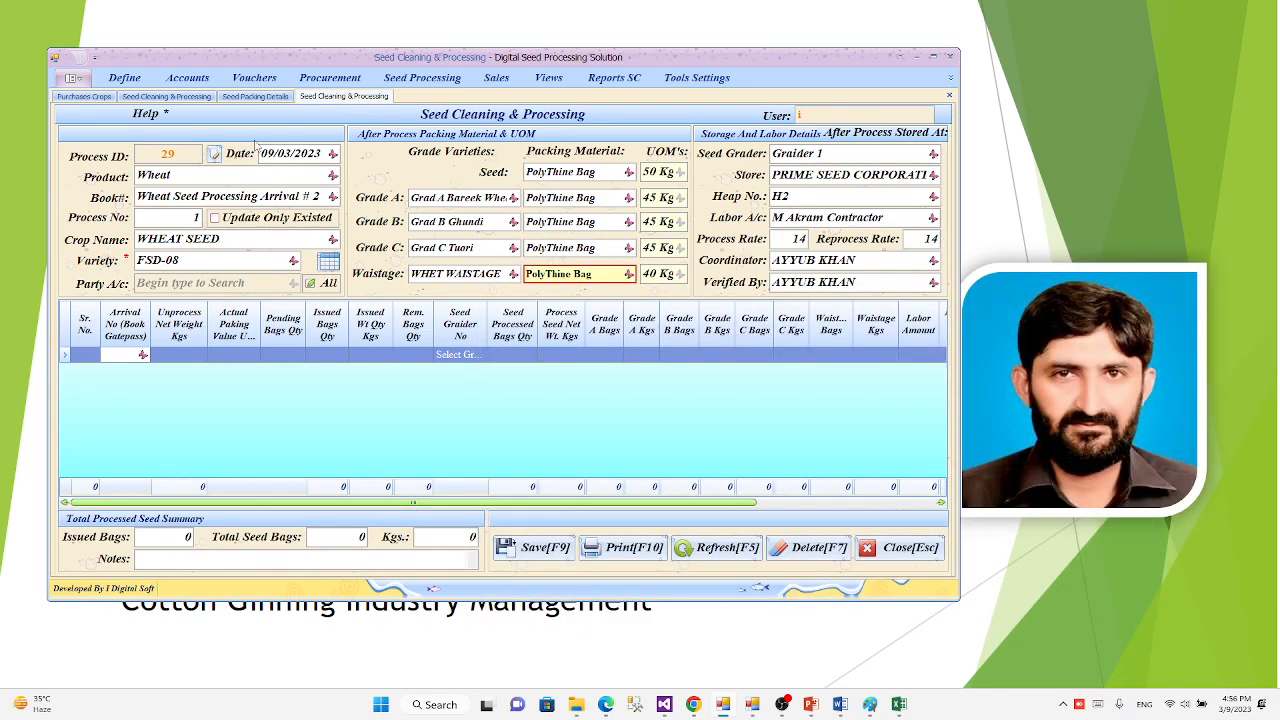
# Step: Try Cotton and Cotton Seed as the product to compare their crop names and grade varieties
pyautogui.click(332, 175)
pyautogui.click(296, 210)
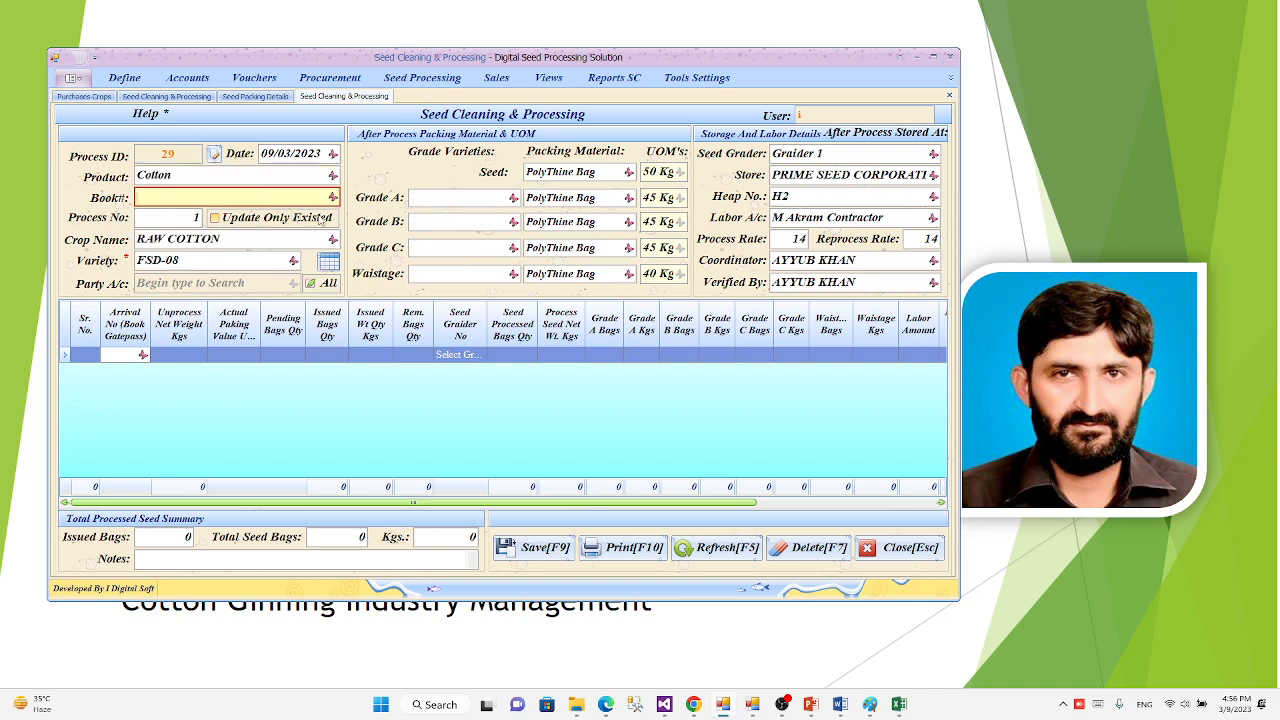
pyautogui.click(334, 175)
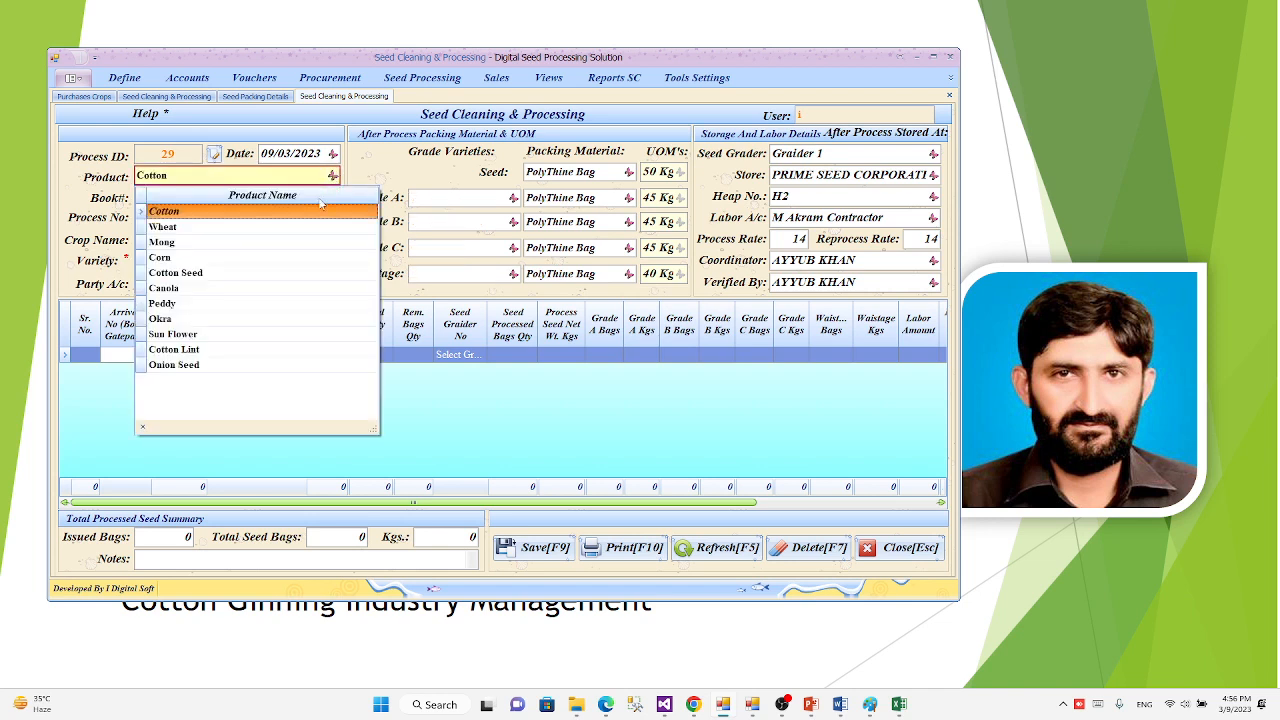
pyautogui.click(277, 273)
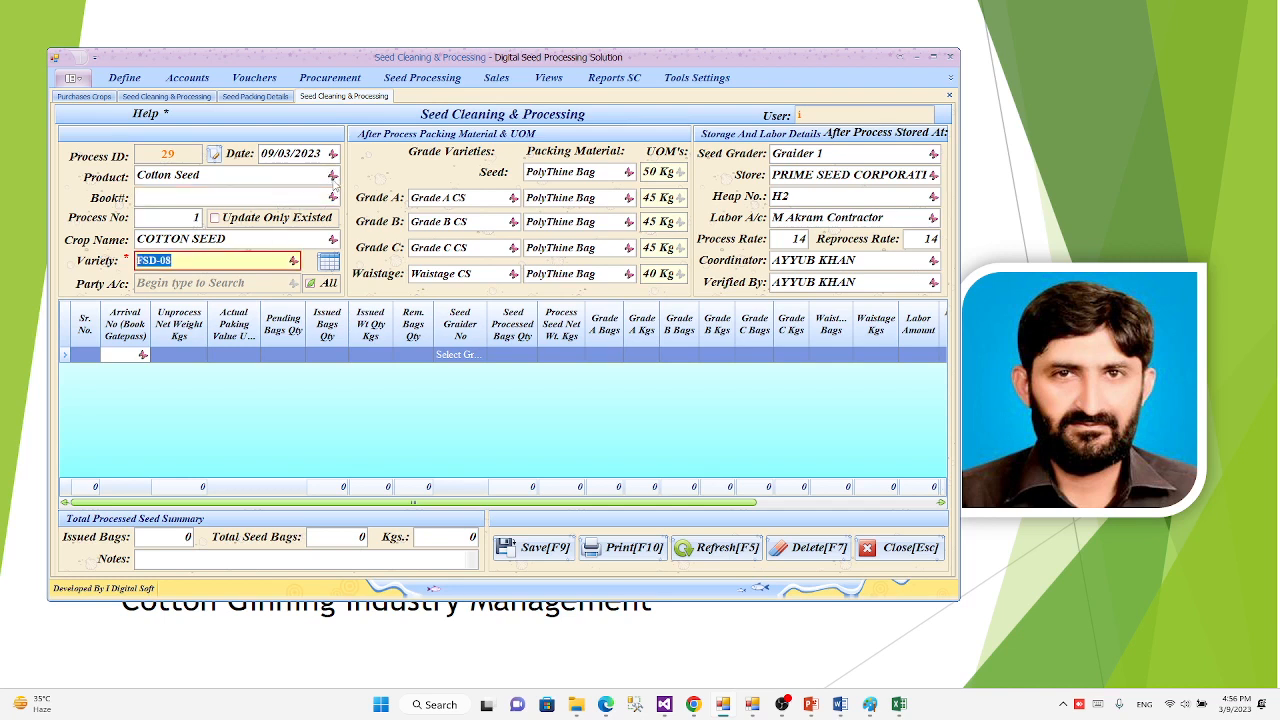
# Step: Set the product back to Wheat and accept the Wheat Seed Processing Arrival # 2 book and process number
pyautogui.click(332, 175)
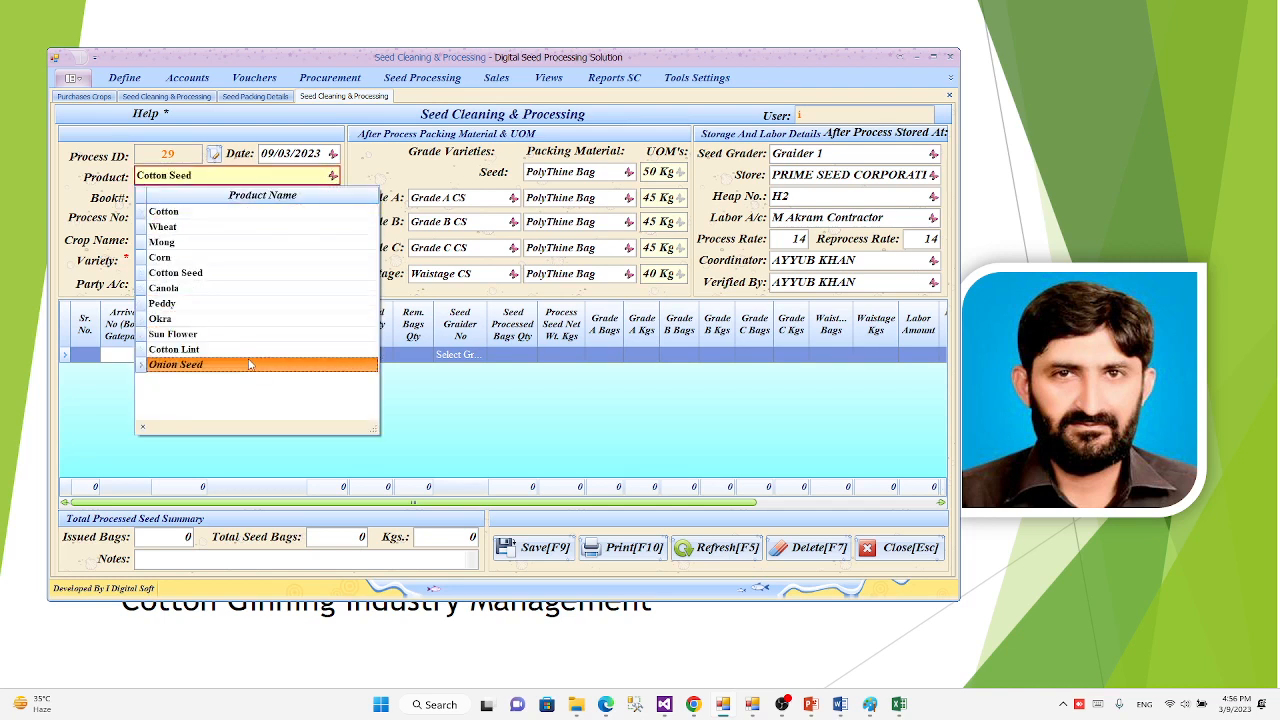
pyautogui.click(214, 227)
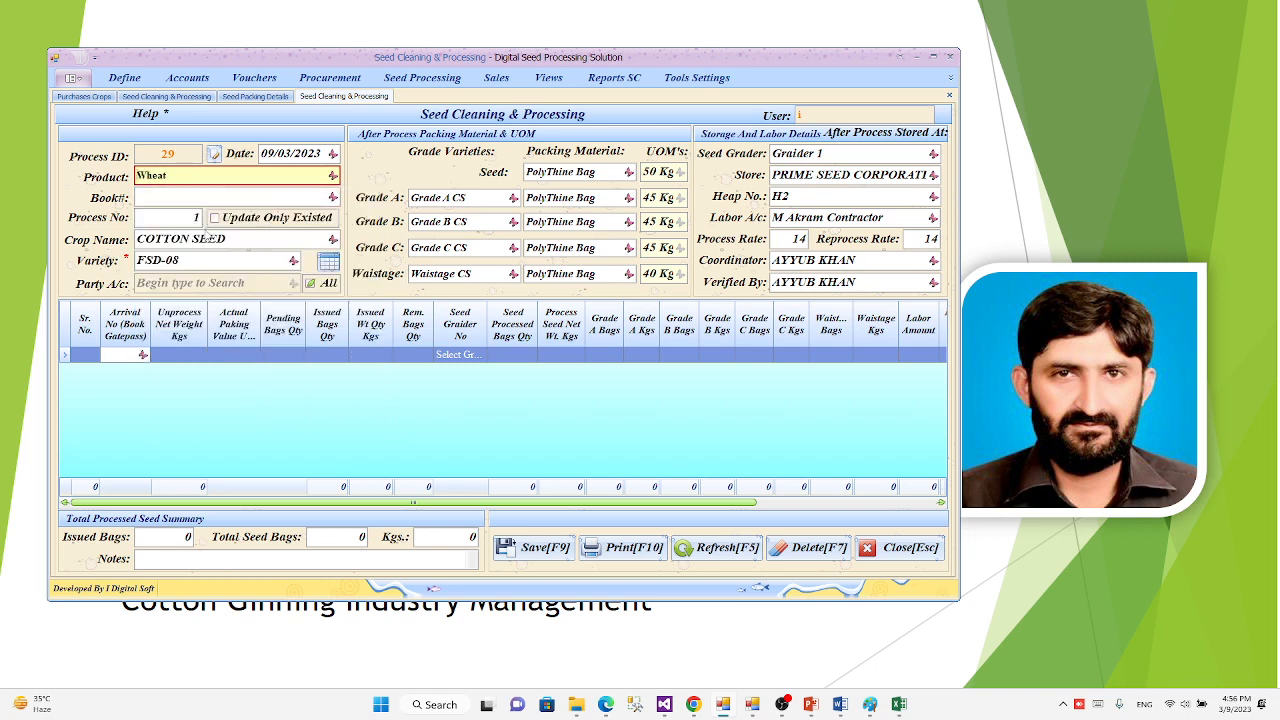
pyautogui.press('Return')
pyautogui.press('Return')
pyautogui.press('Return')
pyautogui.press('Return')
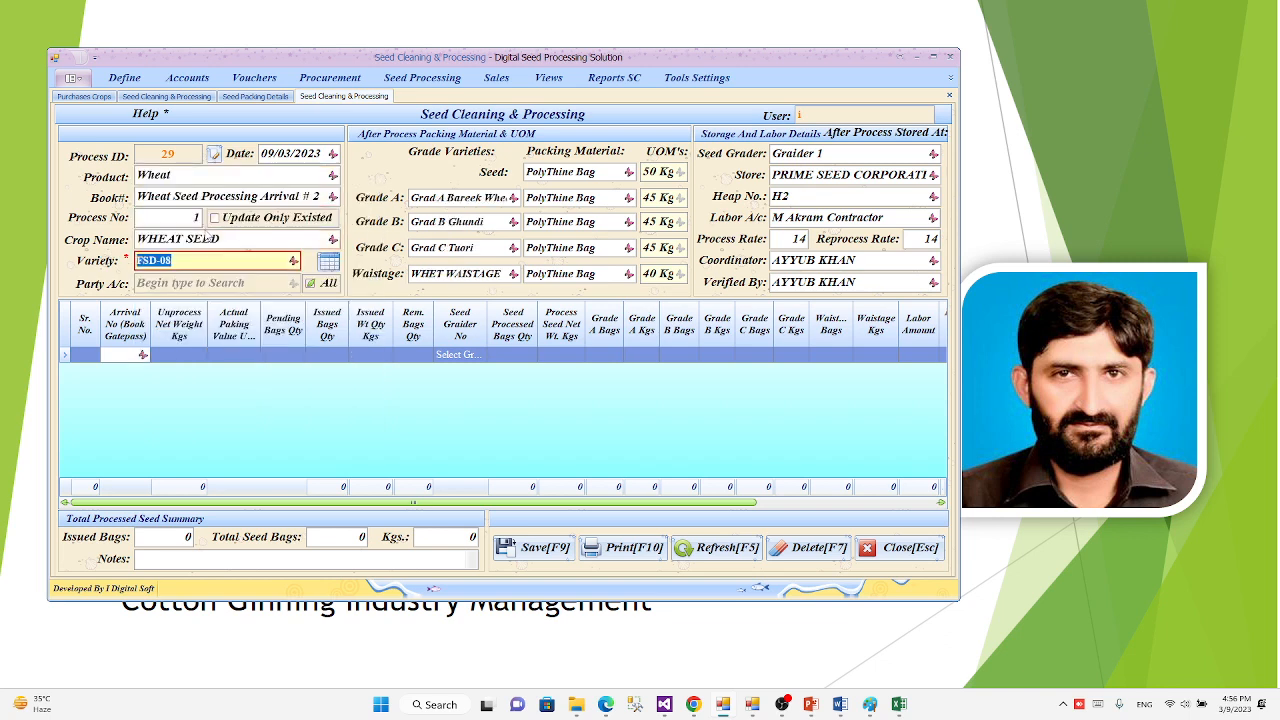
# Step: Accept the filled-in variety, party, labor rate and coordinator entries and move on to the first process row
pyautogui.press('Return')
pyautogui.press('Return')
pyautogui.press('Return')
pyautogui.press('Return')
pyautogui.press('Return')
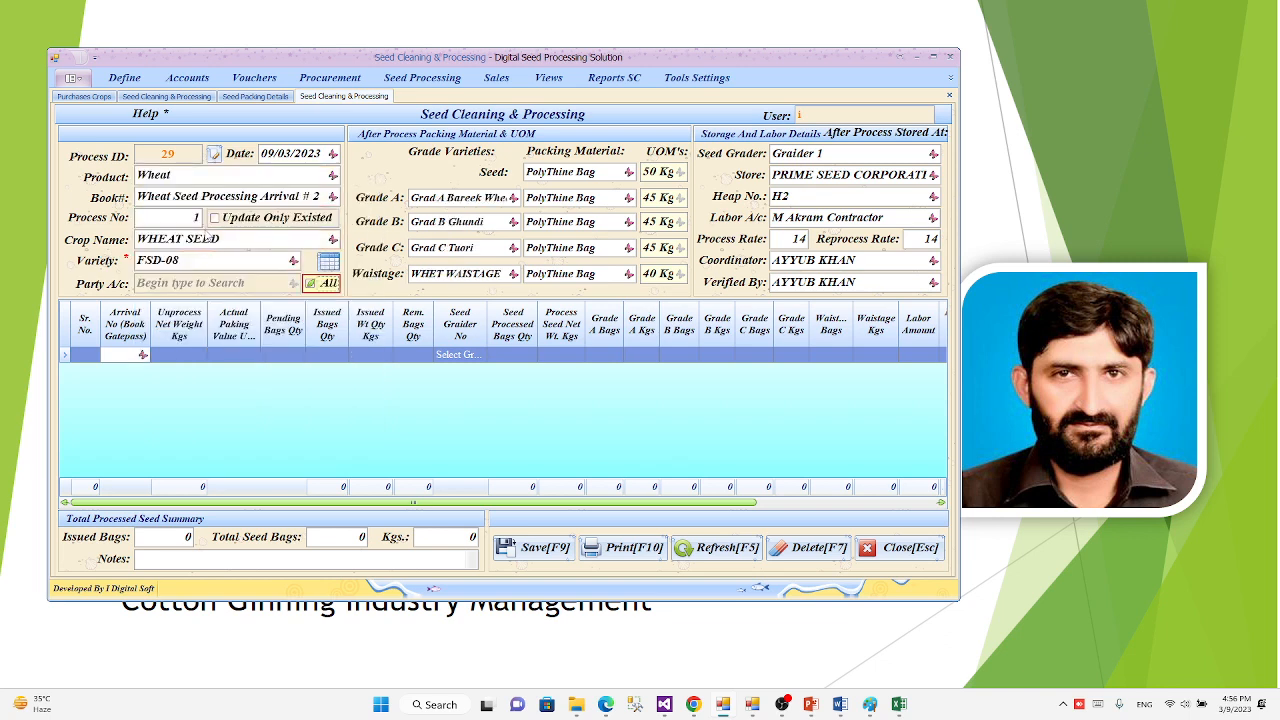
pyautogui.press('Return')
pyautogui.press('Return')
pyautogui.press('Return')
pyautogui.press('Return')
pyautogui.press('Return')
pyautogui.press('Return')
pyautogui.press('Return')
pyautogui.press('Return')
pyautogui.press('Return')
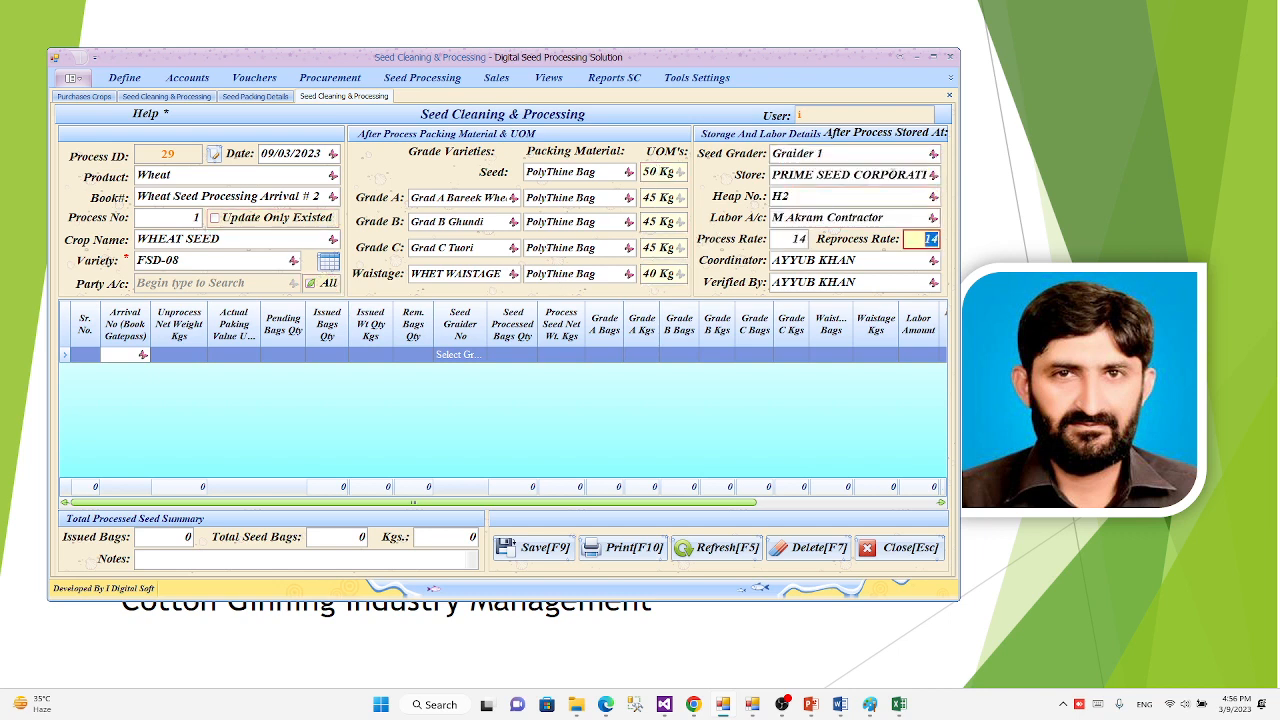
pyautogui.press('Return')
pyautogui.press('Return')
pyautogui.press('Return')
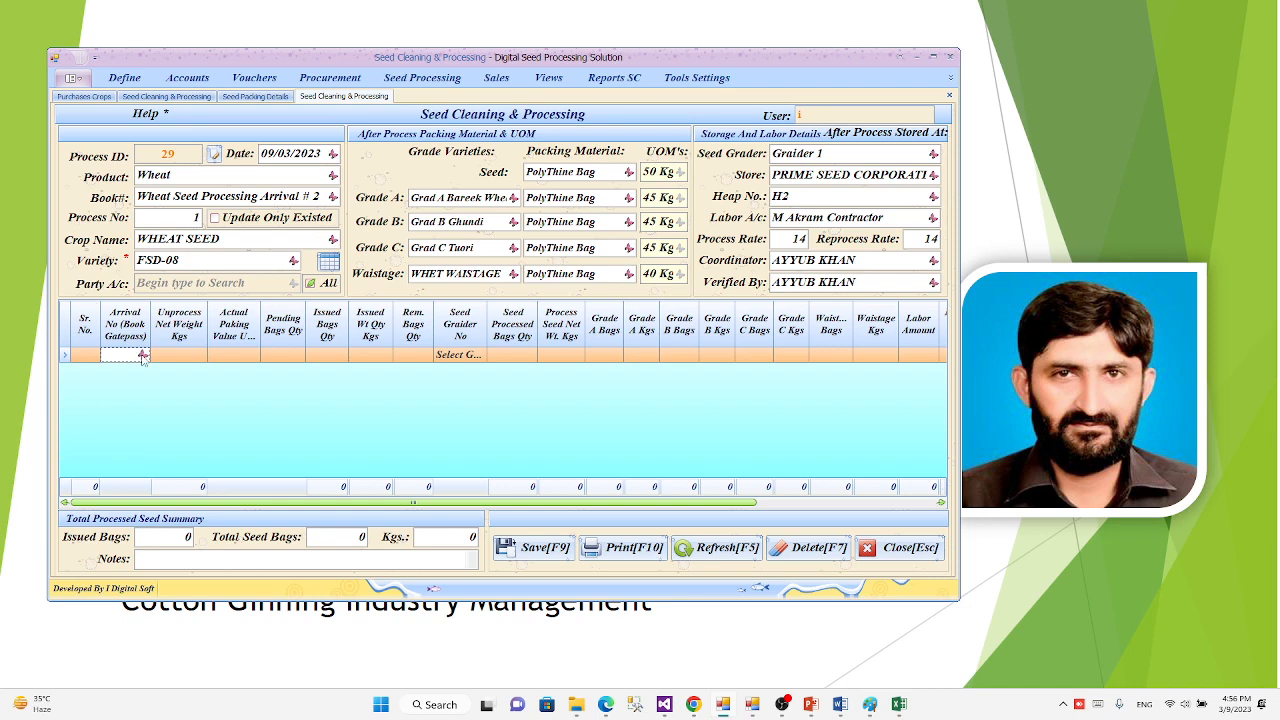
# Step: Select the FSD-08 seed arrival with arrival number 22 for the first process row
pyautogui.click(143, 356)
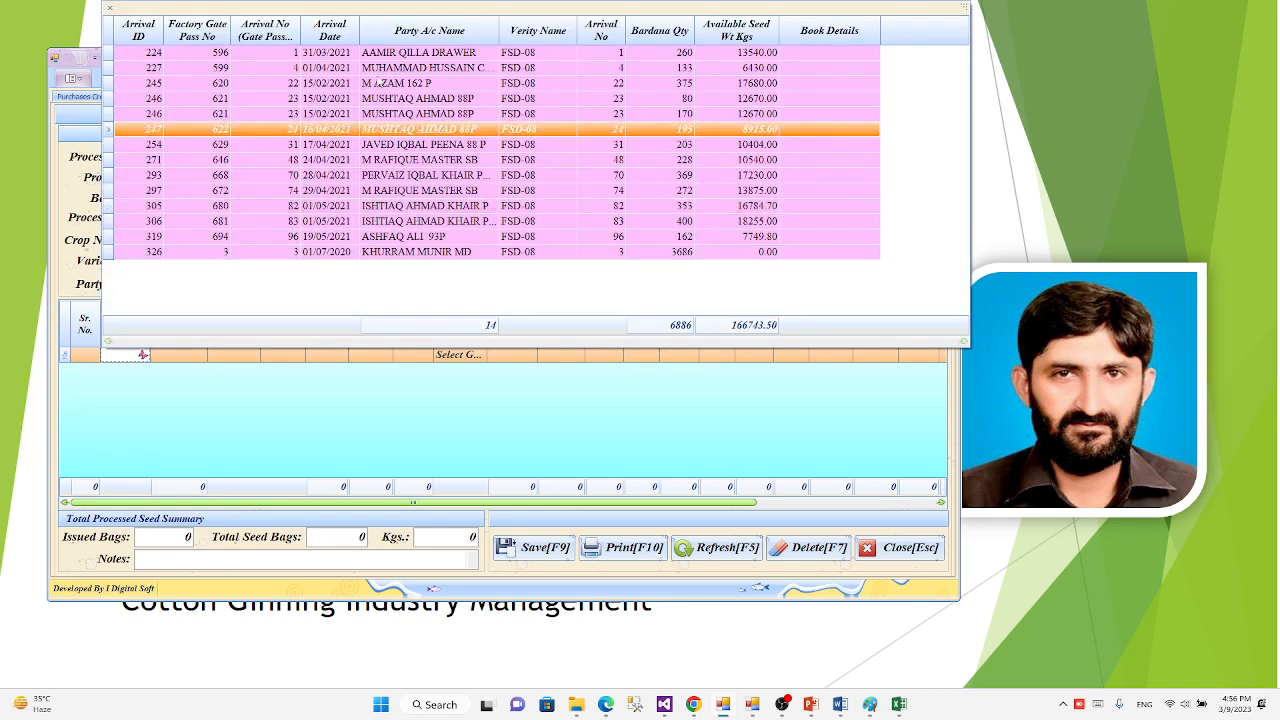
pyautogui.click(147, 364)
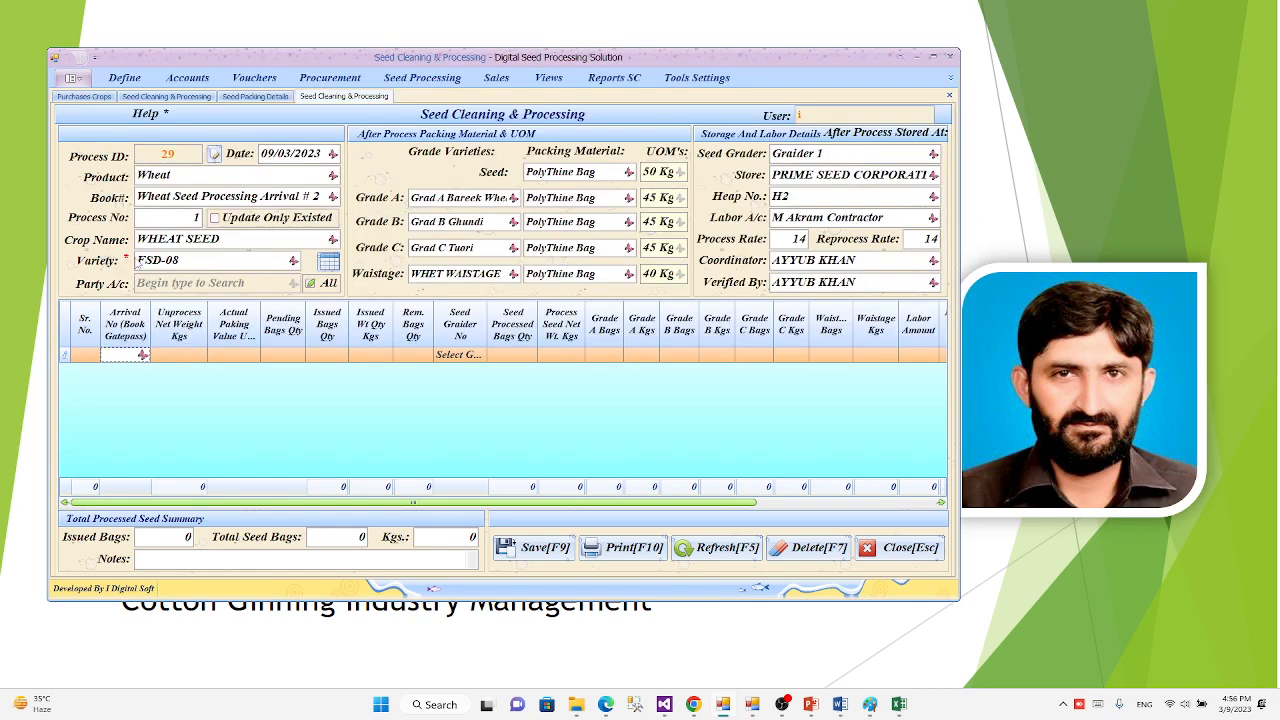
pyautogui.click(143, 356)
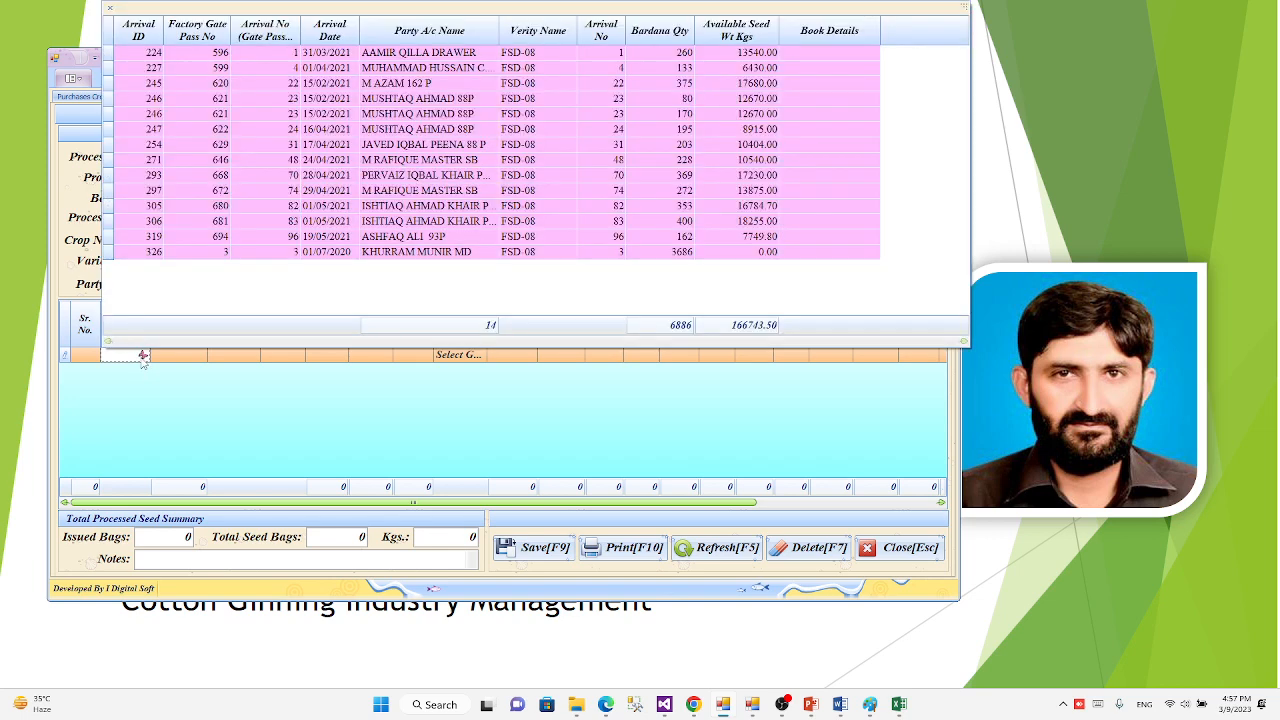
pyautogui.click(528, 86)
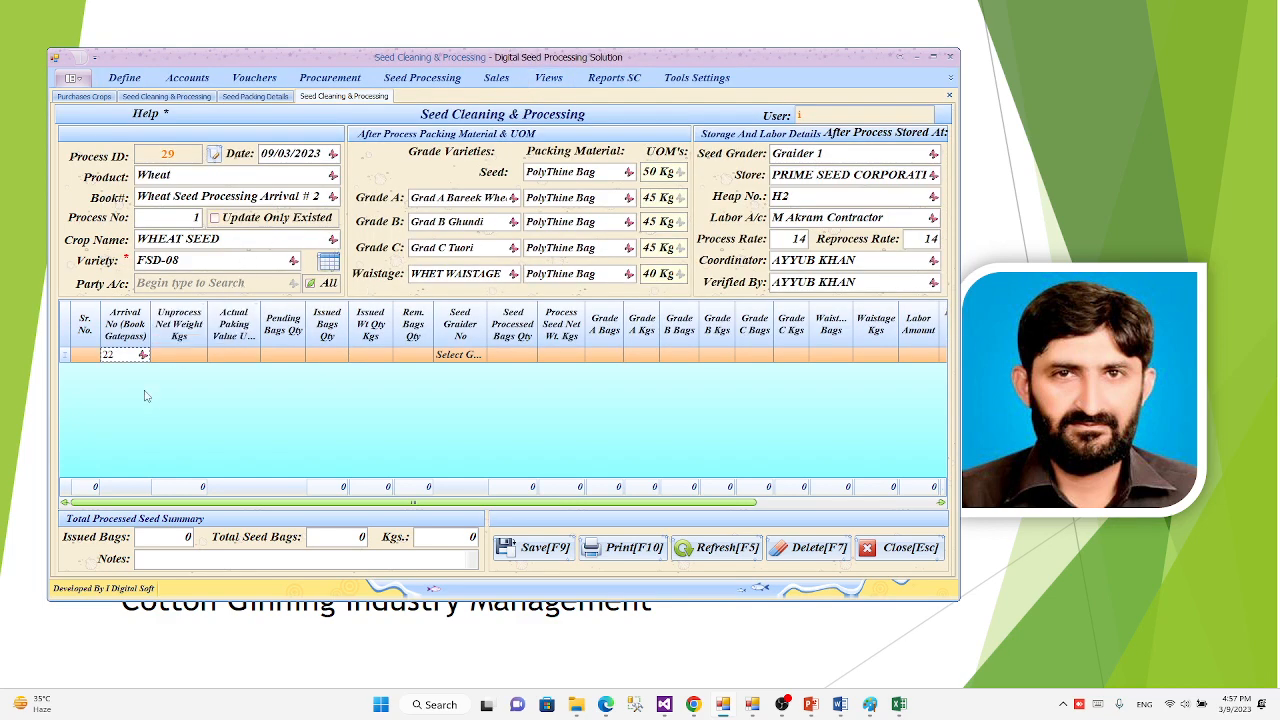
pyautogui.press('Return')
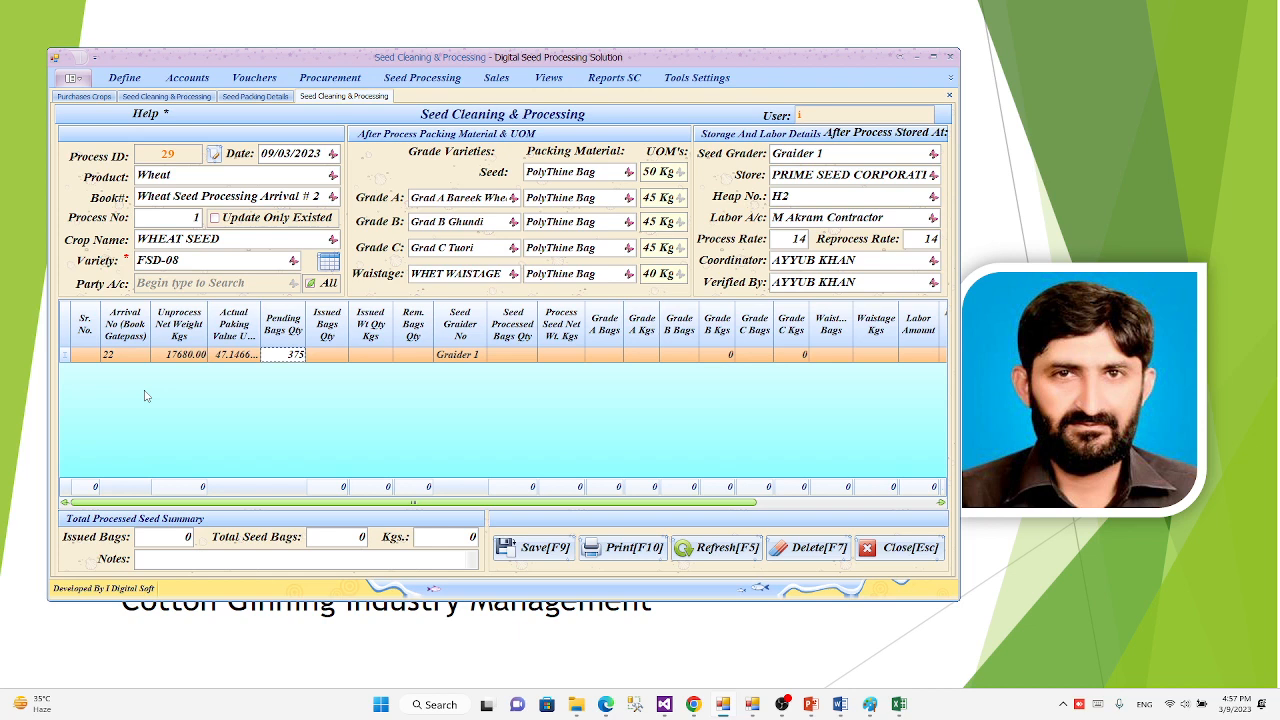
# Step: Set the issued bags quantity of the first process row to 300
pyautogui.press('Return')
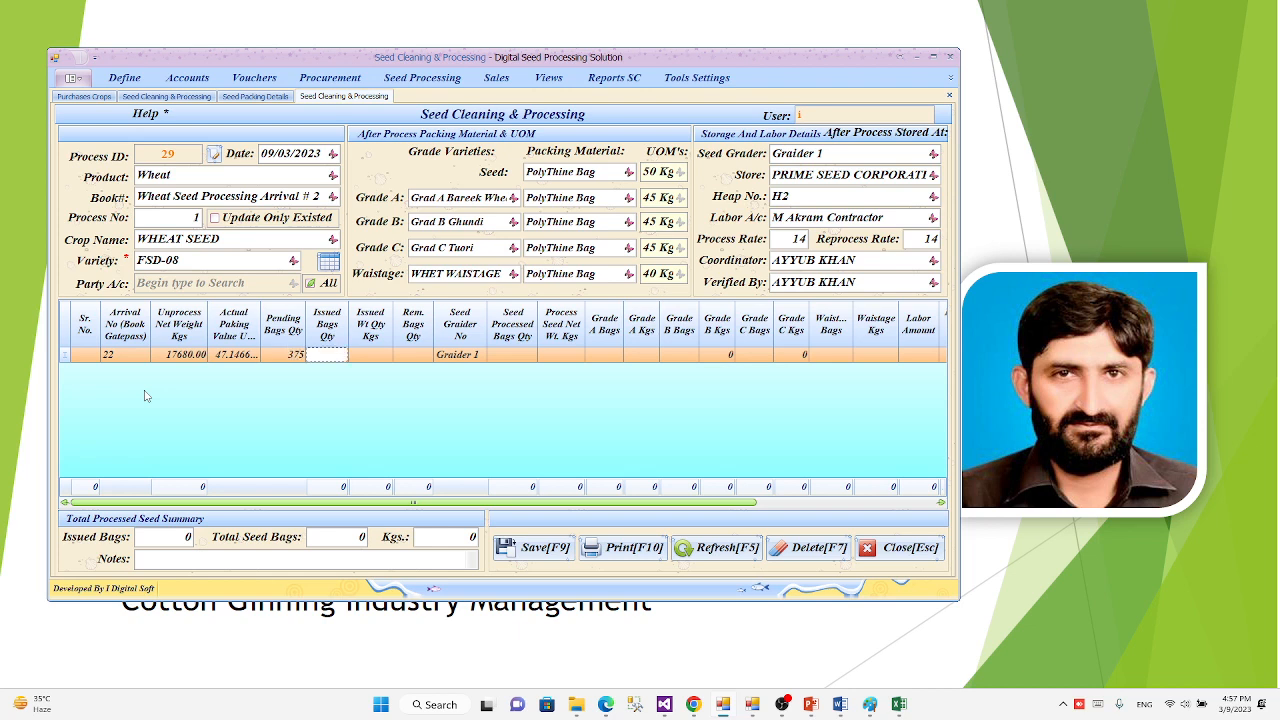
pyautogui.write('300')
pyautogui.press('Return')
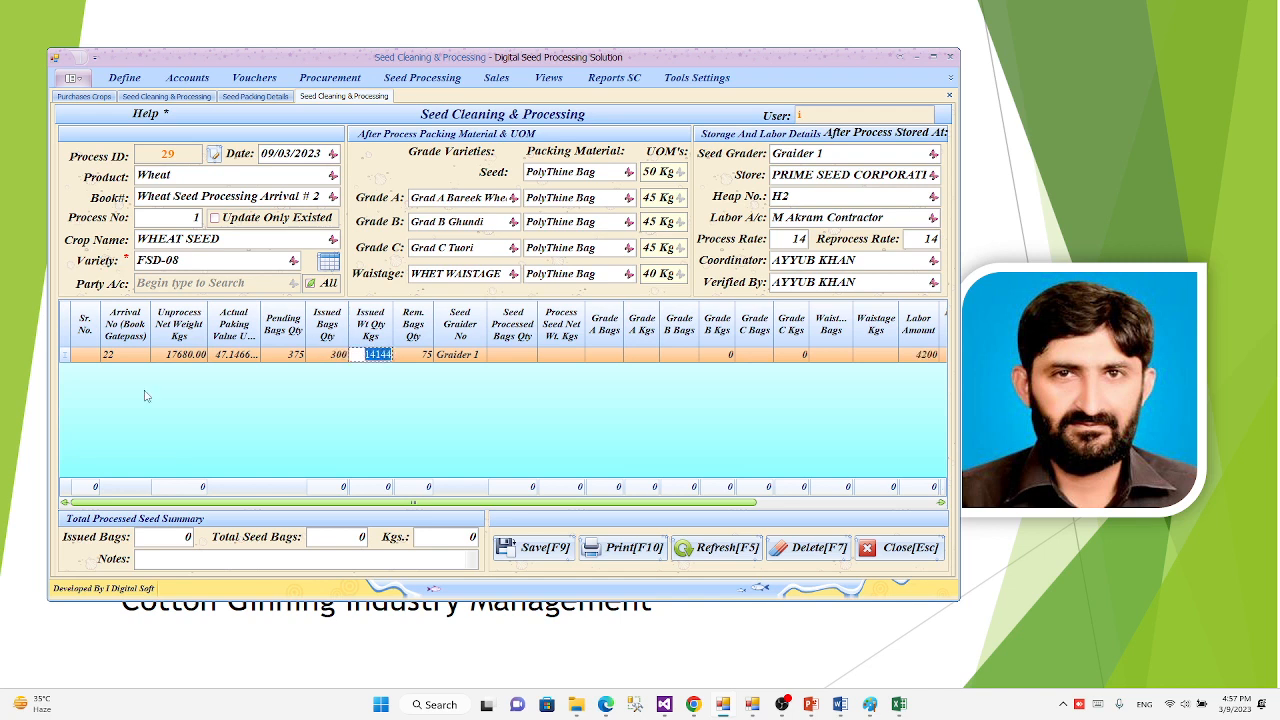
# Step: Set the row's seed processed bags quantity to 250 and widen the processed seed net weight column
pyautogui.click(229, 362)
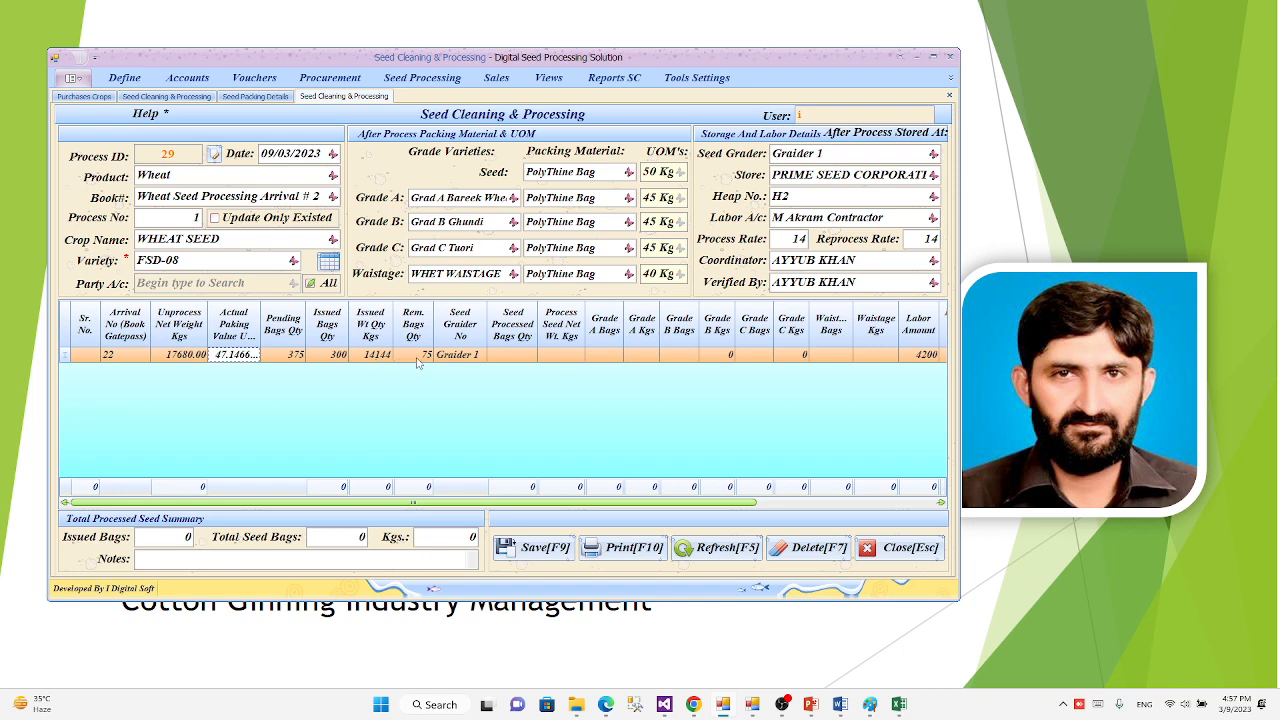
pyautogui.press('Tab')
pyautogui.press('Tab')
pyautogui.press('Tab')
pyautogui.press('Tab')
pyautogui.press('Tab')
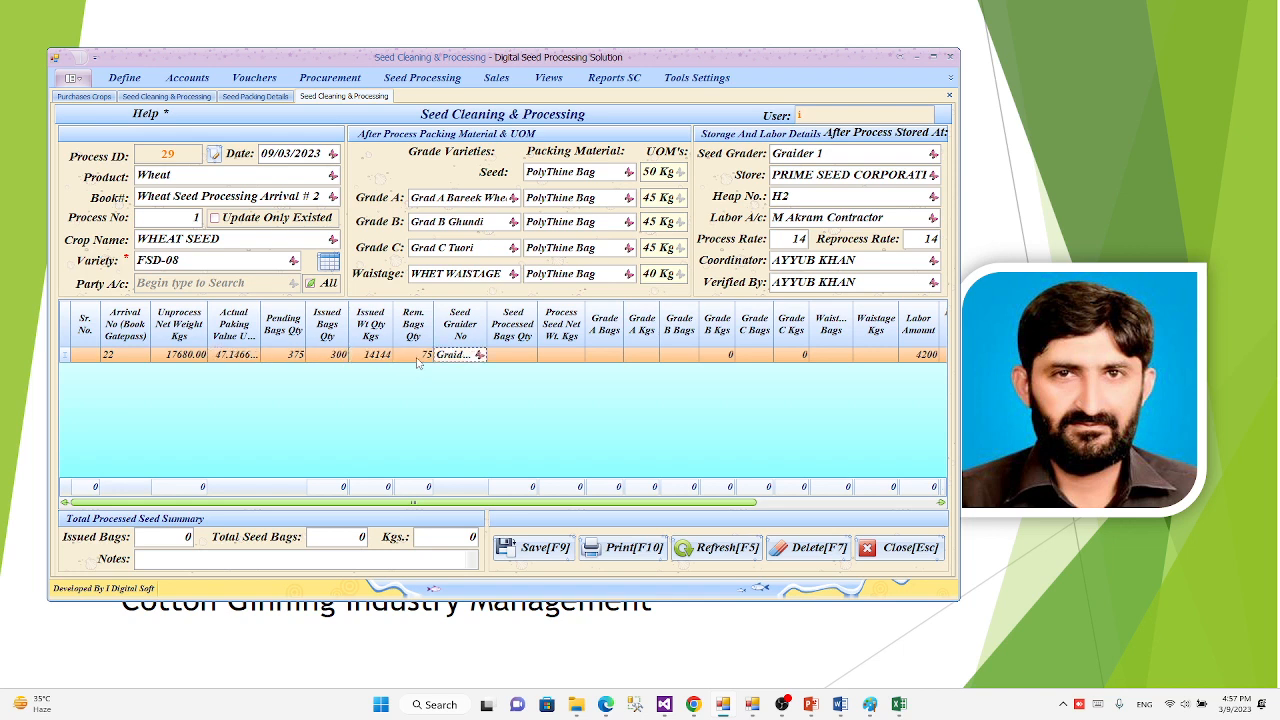
pyautogui.press('Tab')
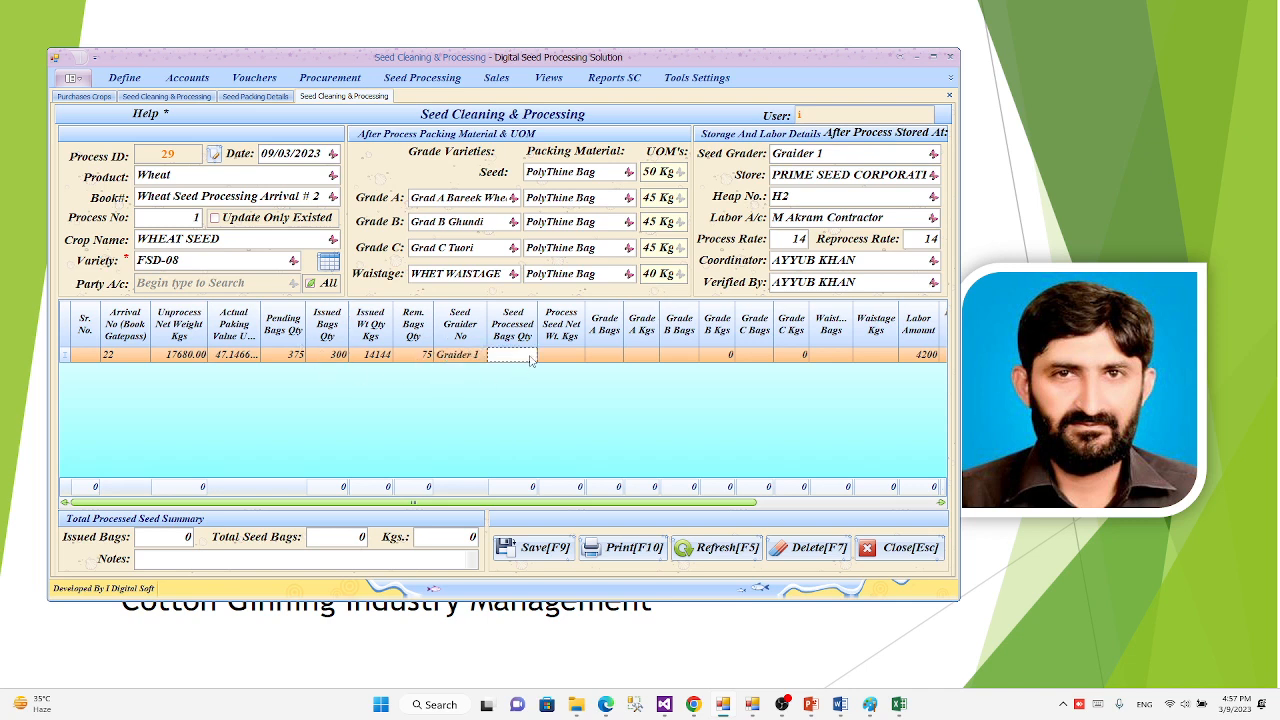
pyautogui.write('250')
pyautogui.moveTo(588, 338); pyautogui.dragTo(604, 340)
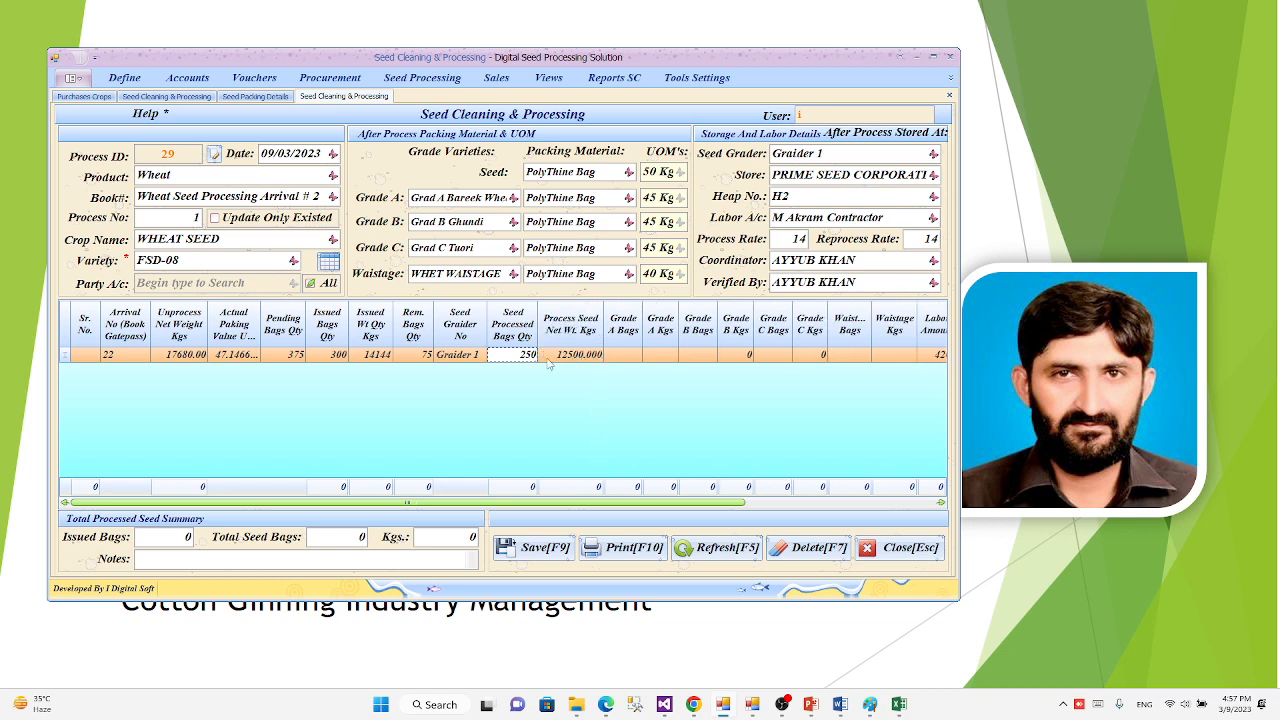
# Step: Check the row's processed bags quantity against the seed packing UOM and the processed seed net weight
pyautogui.click(510, 355)
pyautogui.click(652, 172)
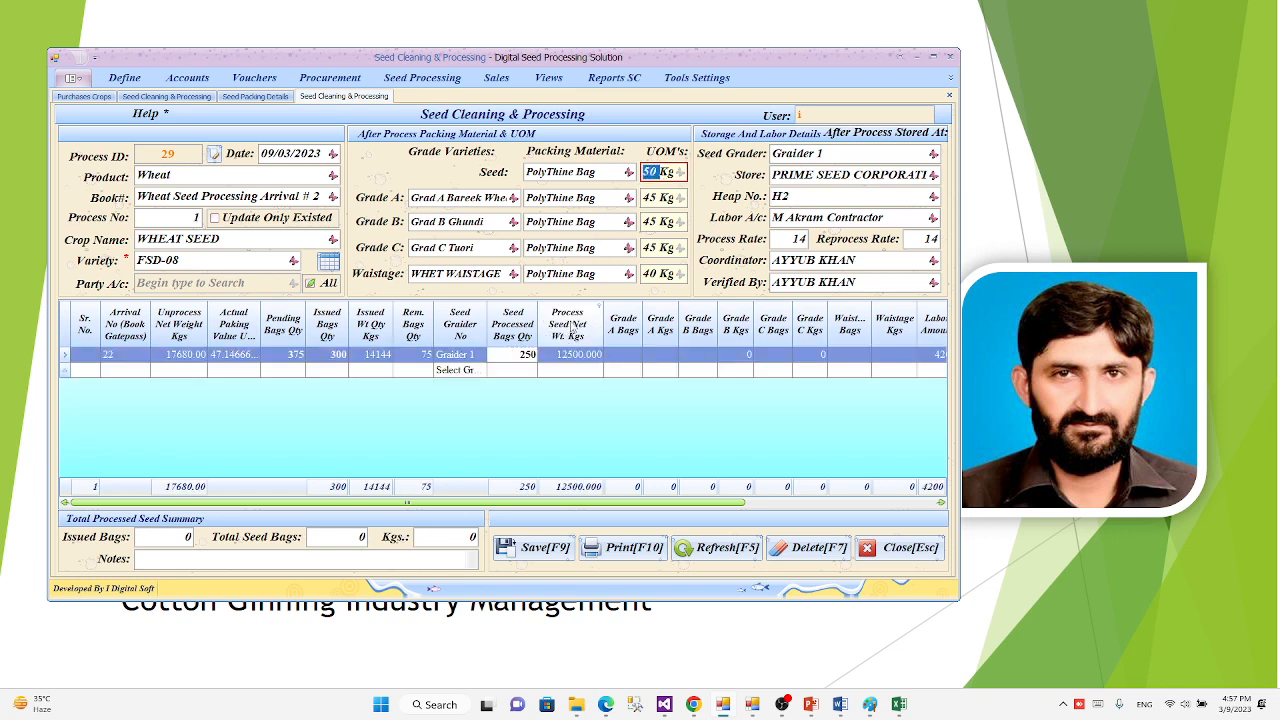
pyautogui.click(516, 355)
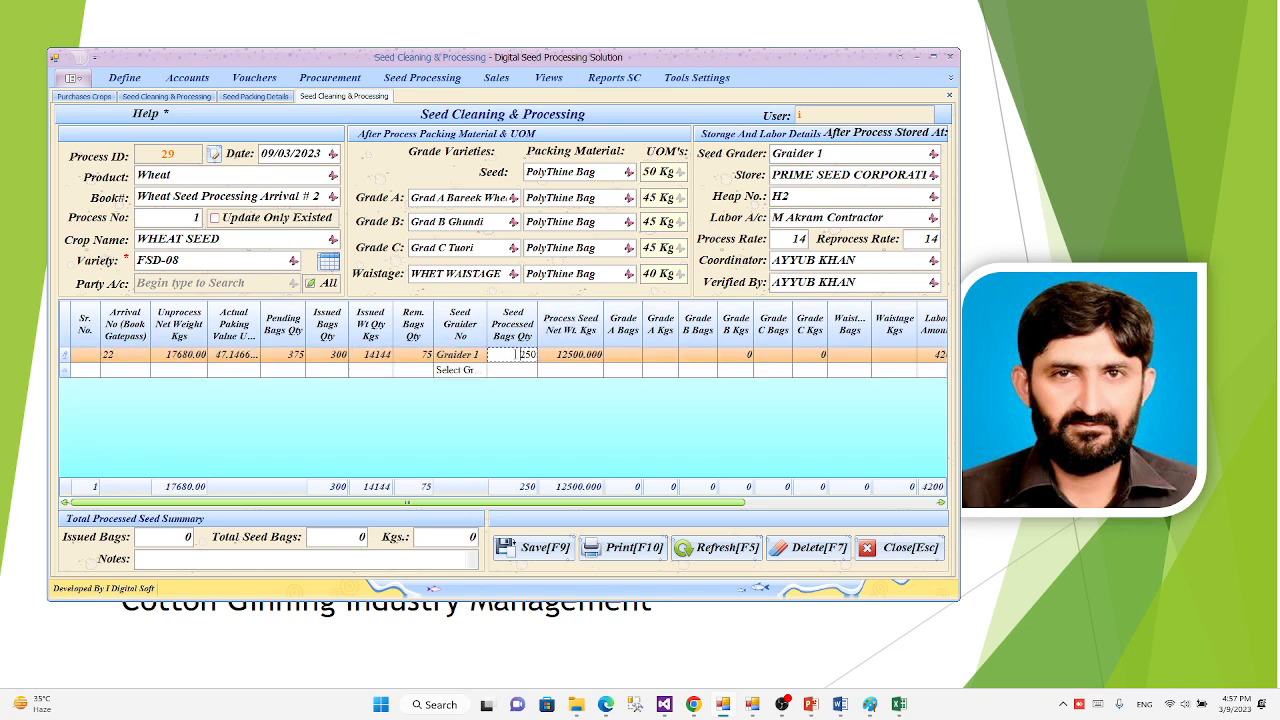
pyautogui.click(650, 173)
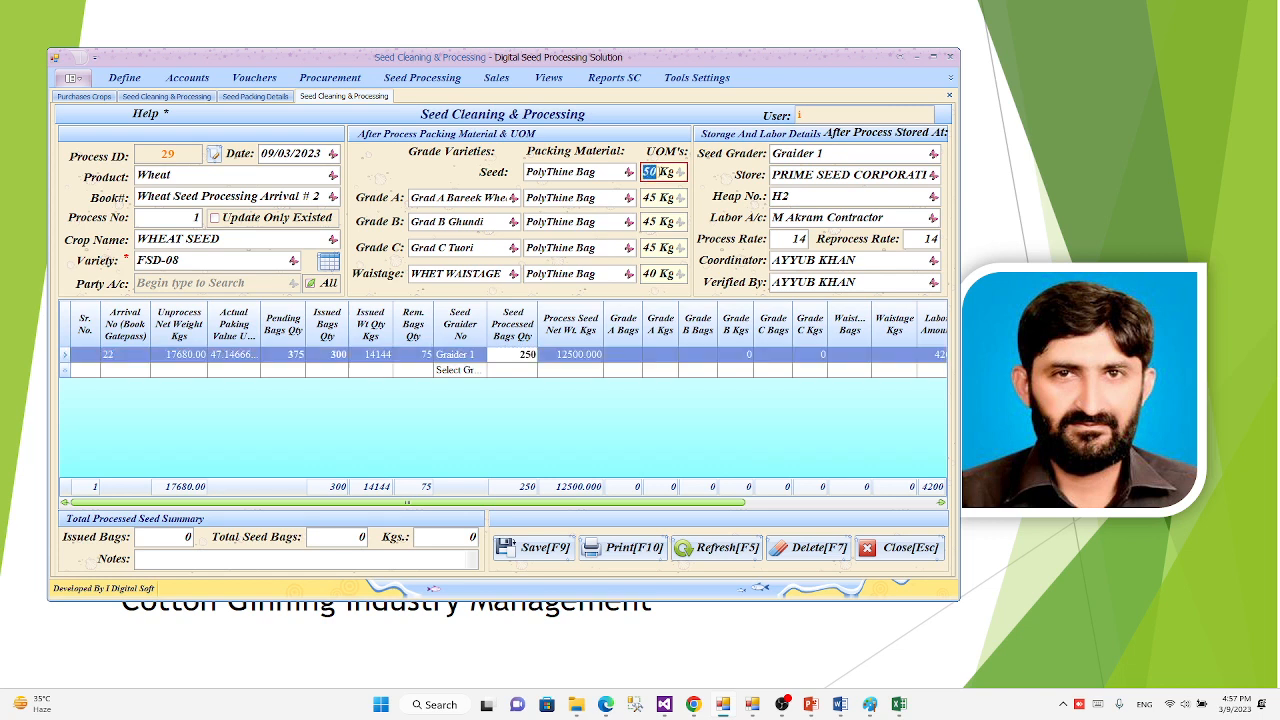
pyautogui.click(590, 357)
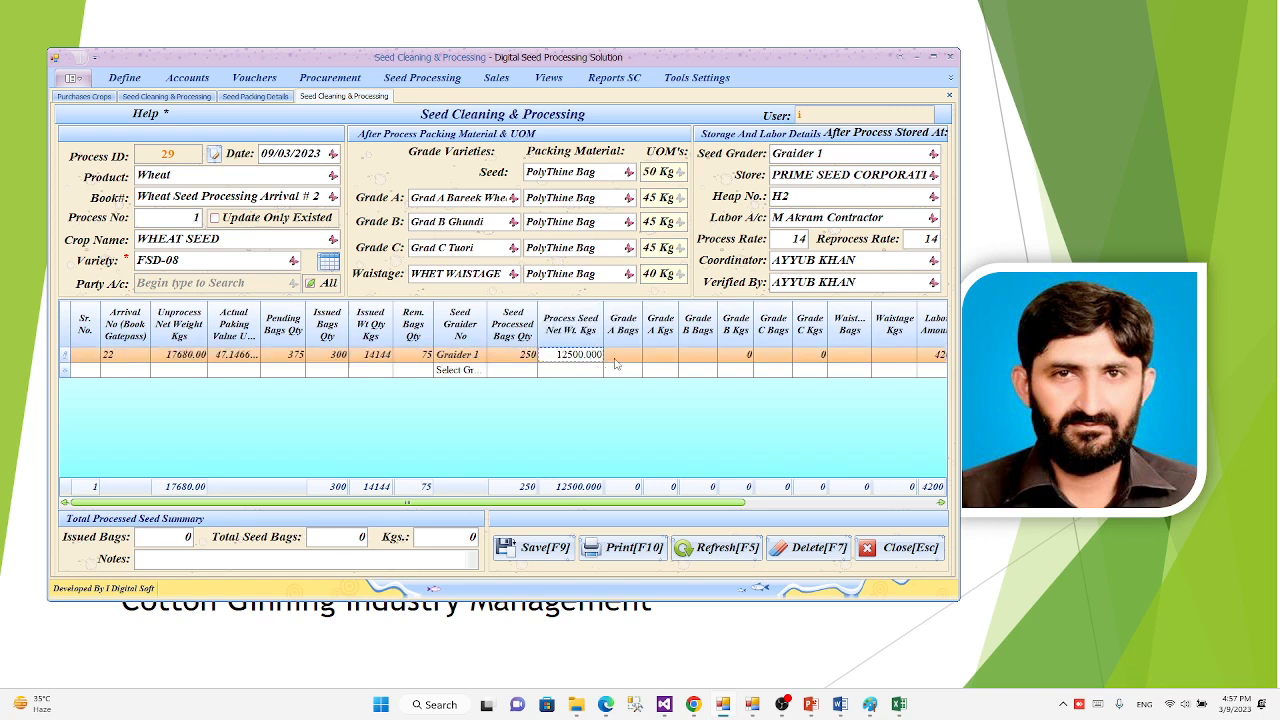
# Step: Set the first process row's Grade A bags to 20 and its Grade B bags to 15
pyautogui.click(616, 357)
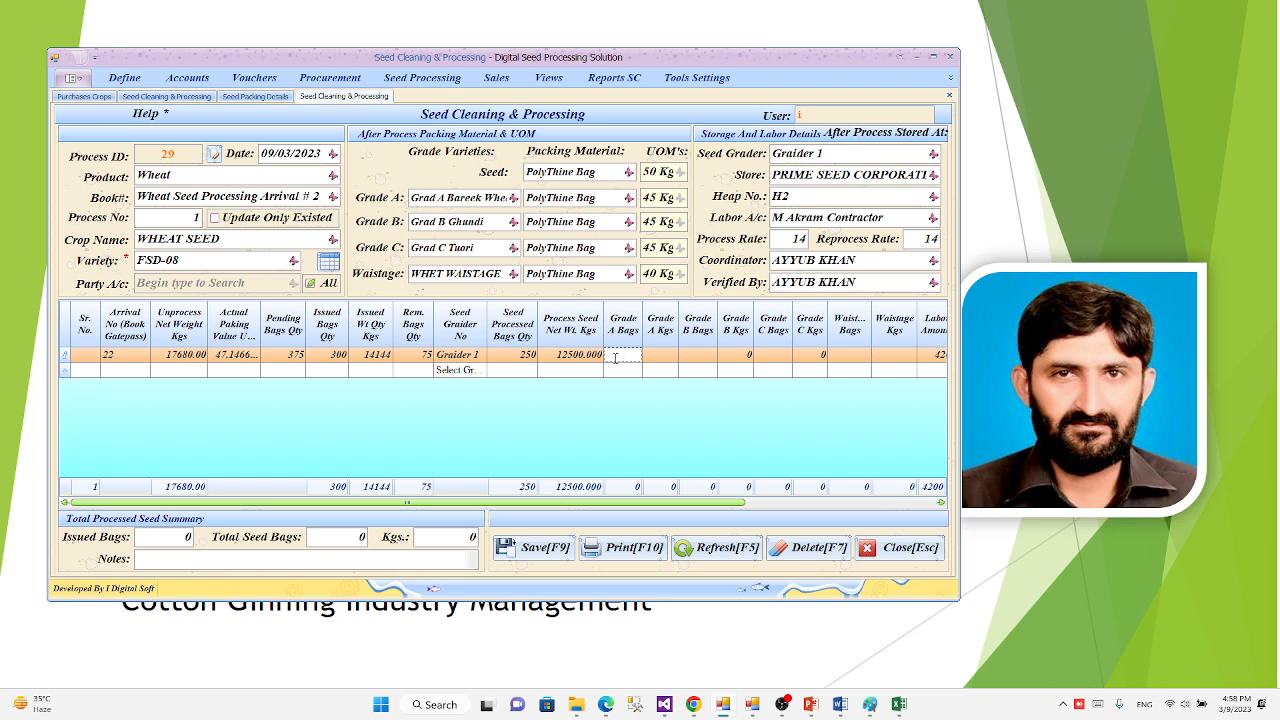
pyautogui.write('20')
pyautogui.press('Tab')
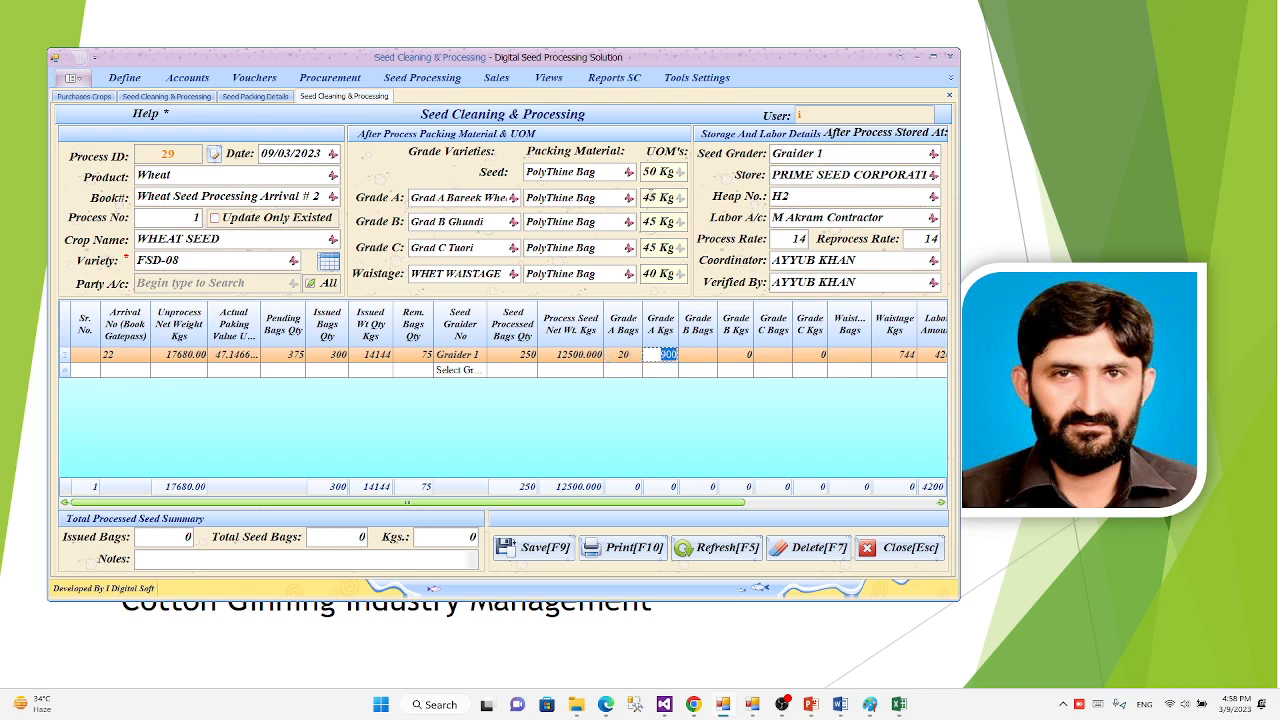
pyautogui.click(704, 356)
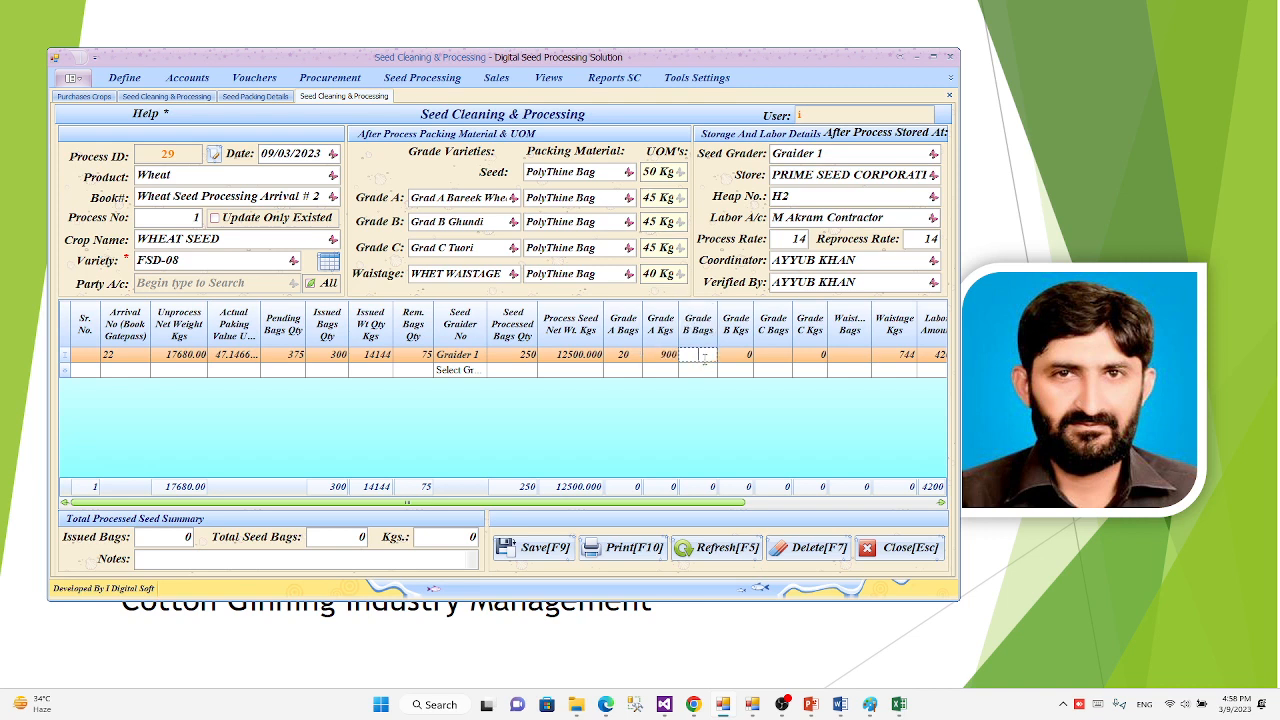
pyautogui.write('15')
pyautogui.press('Tab')
pyautogui.press('Tab')
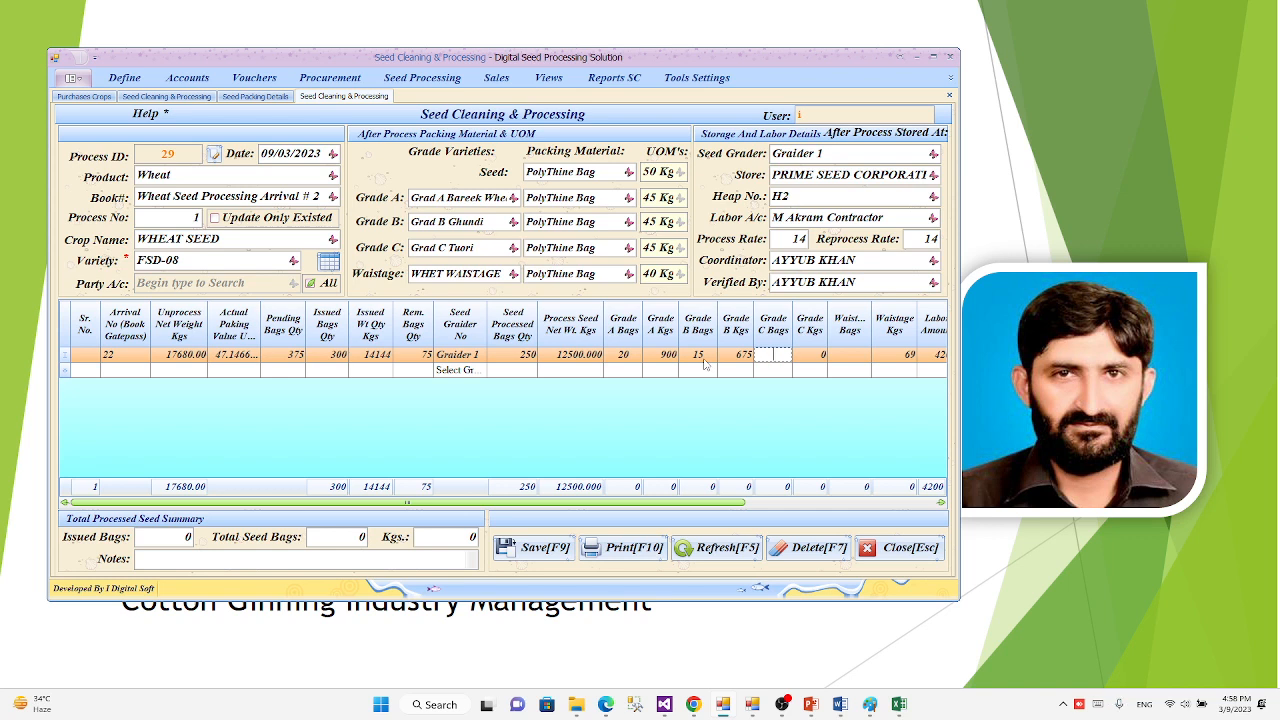
# Step: Set the first process row's Grade C bags to 10
pyautogui.write('15')
pyautogui.press('BackSpace')
pyautogui.press('BackSpace')
pyautogui.write('10')
pyautogui.press('Tab')
pyautogui.press('Tab')
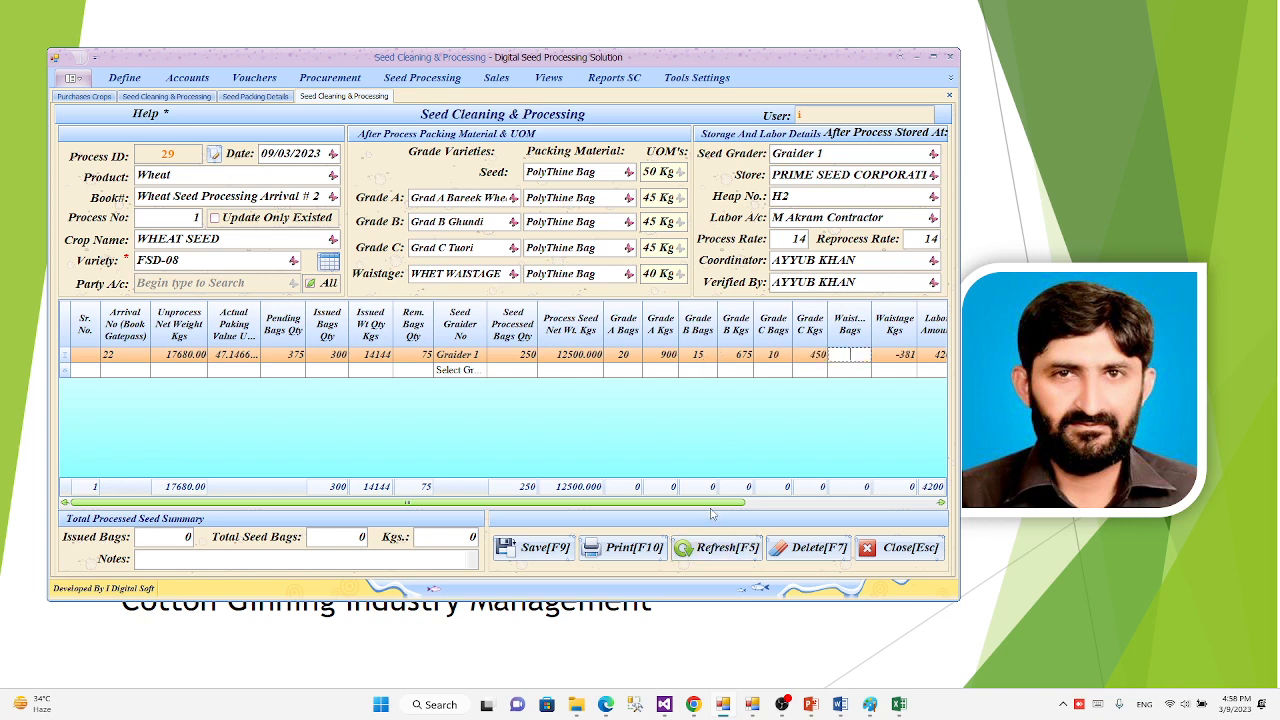
# Step: Set the first process row's Grade C bags to 0
pyautogui.moveTo(712, 505); pyautogui.dragTo(885, 506)
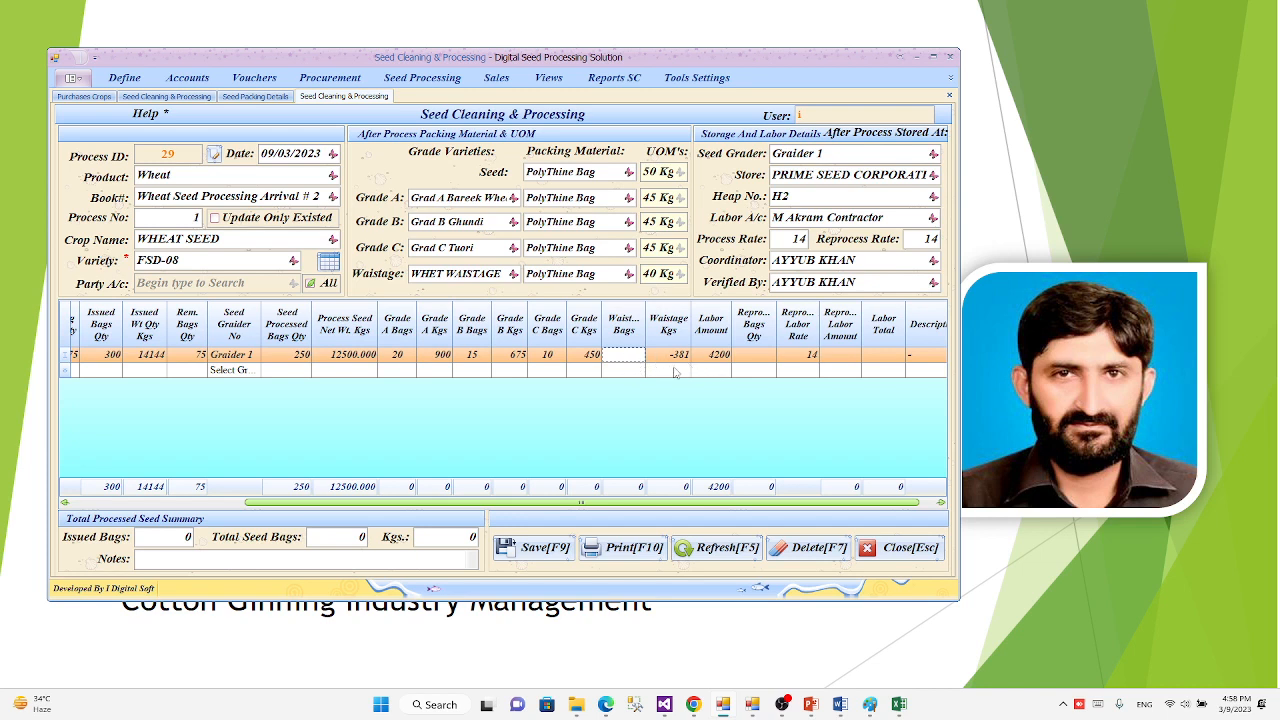
pyautogui.click(547, 355)
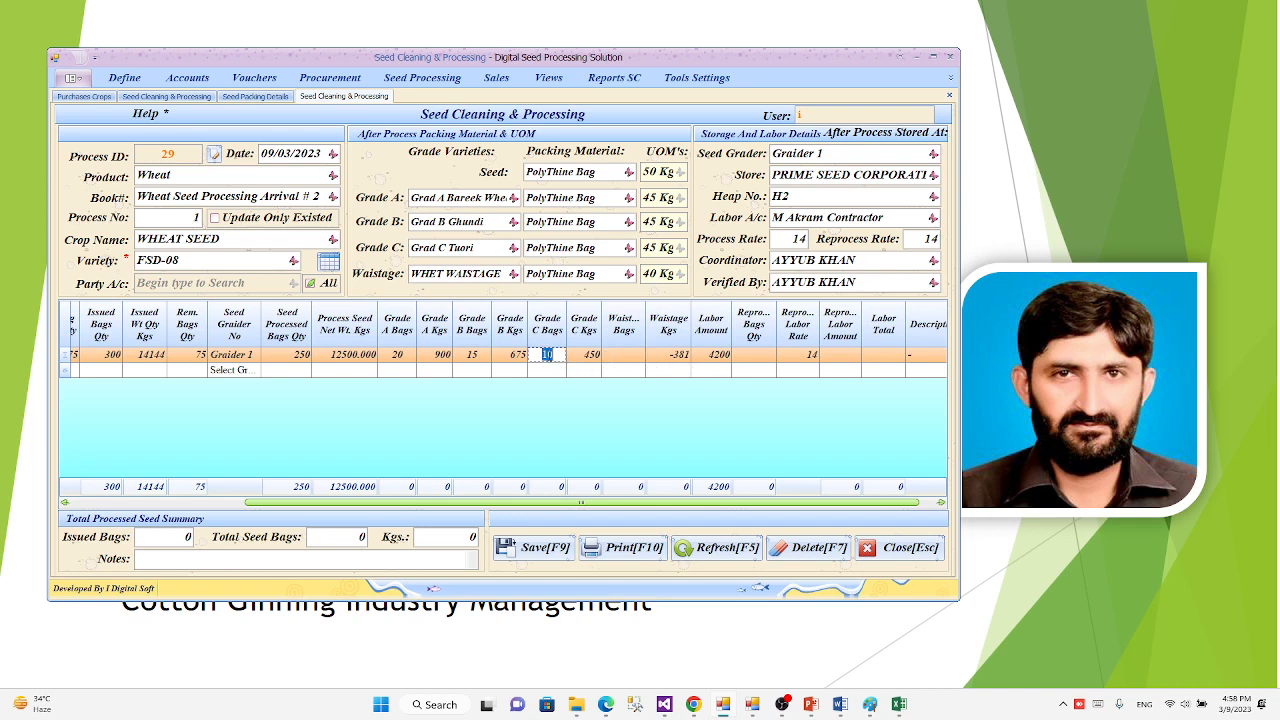
pyautogui.write('0')
pyautogui.press('Tab')
pyautogui.press('Tab')
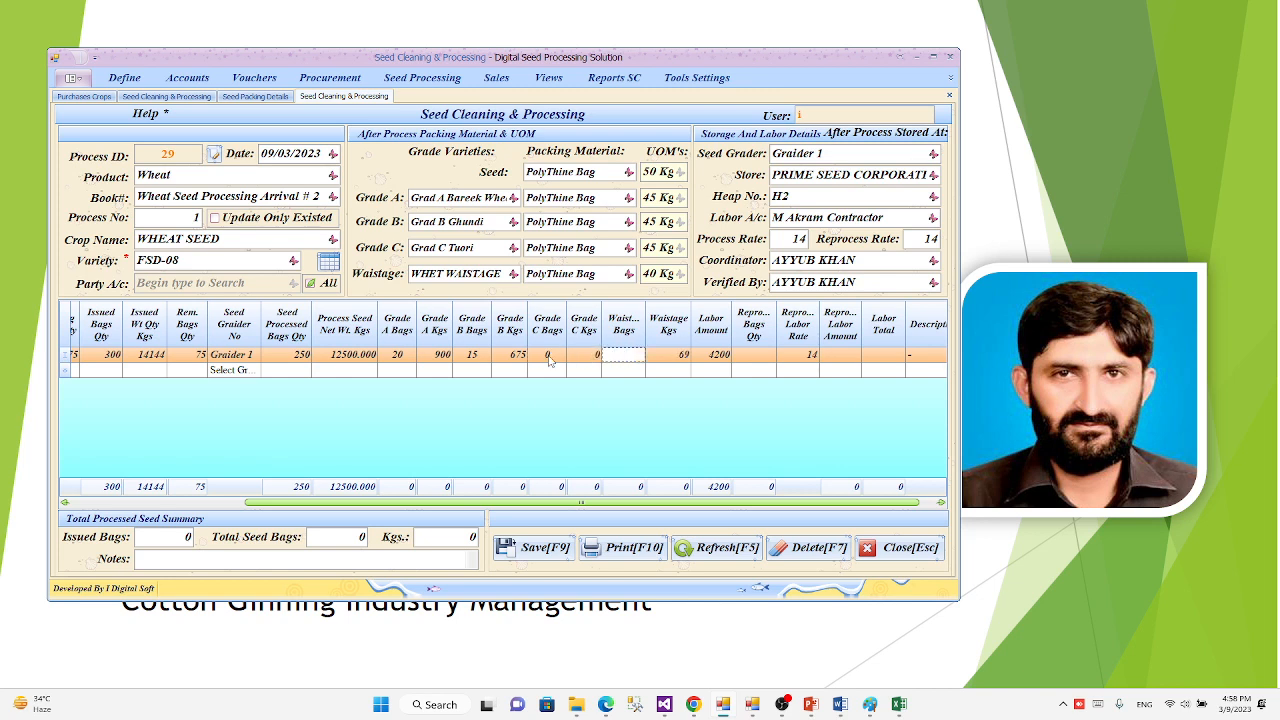
# Step: Set the first process row's wastage bags quantity to 2
pyautogui.write('2')
pyautogui.press('Return')
pyautogui.press('Return')
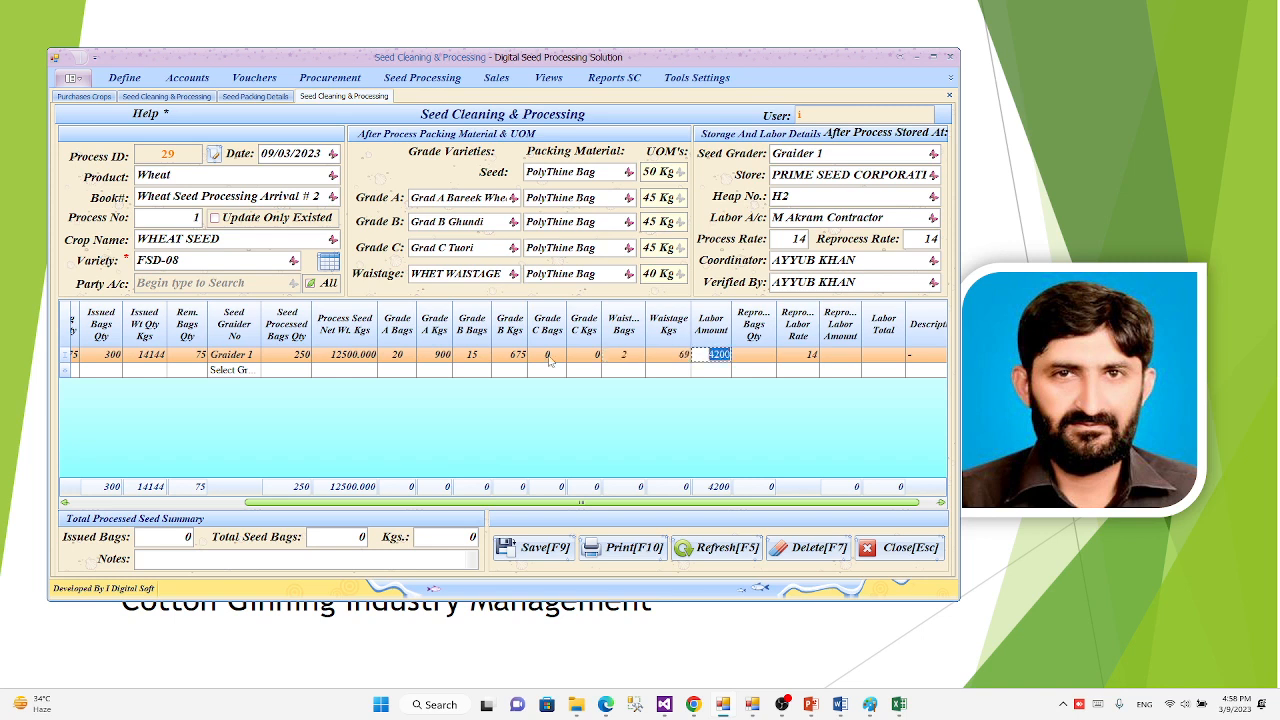
pyautogui.hotkey('shift', 'Tab')
pyautogui.hotkey('shift', 'Tab')
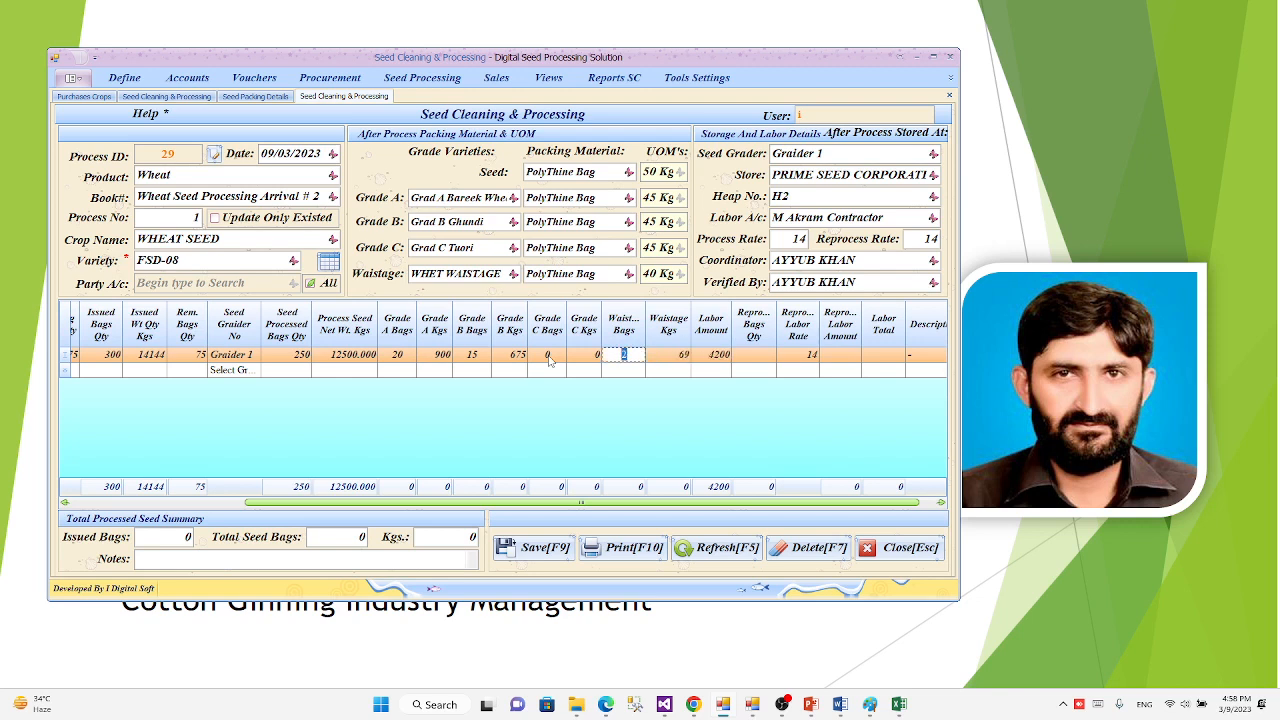
pyautogui.write('3212')
pyautogui.press('BackSpace')
pyautogui.press('BackSpace')
pyautogui.press('BackSpace')
pyautogui.press('BackSpace')
pyautogui.write('2')
pyautogui.press('Tab')
pyautogui.press('Tab')
pyautogui.press('Tab')
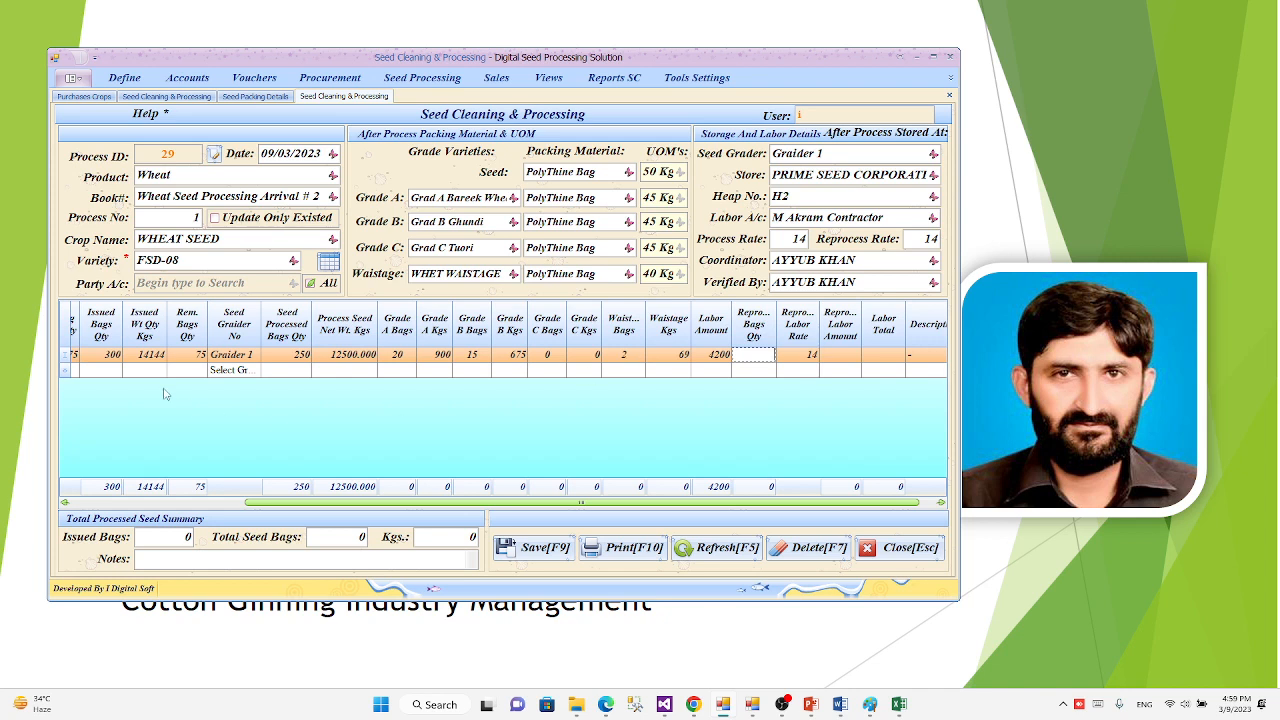
# Step: Set the first process row's reprocess bags quantity to 100
pyautogui.click(107, 356)
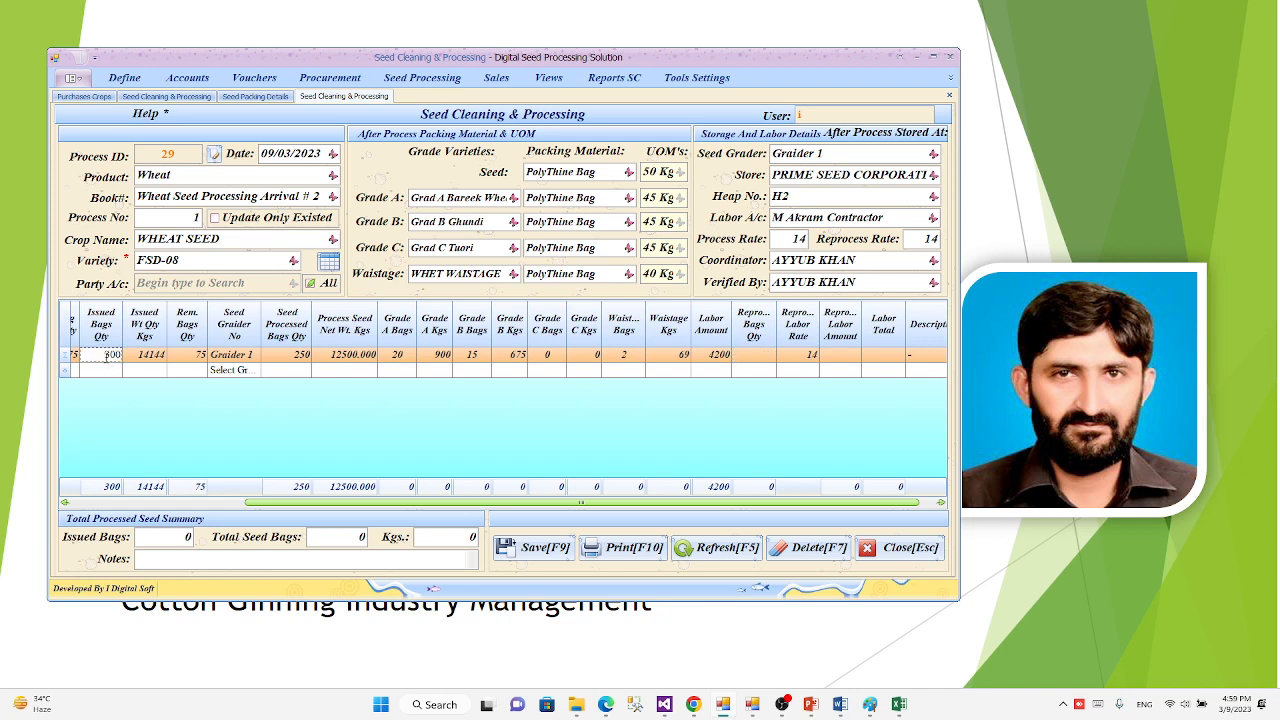
pyautogui.doubleClick(97, 355)
pyautogui.click(765, 356)
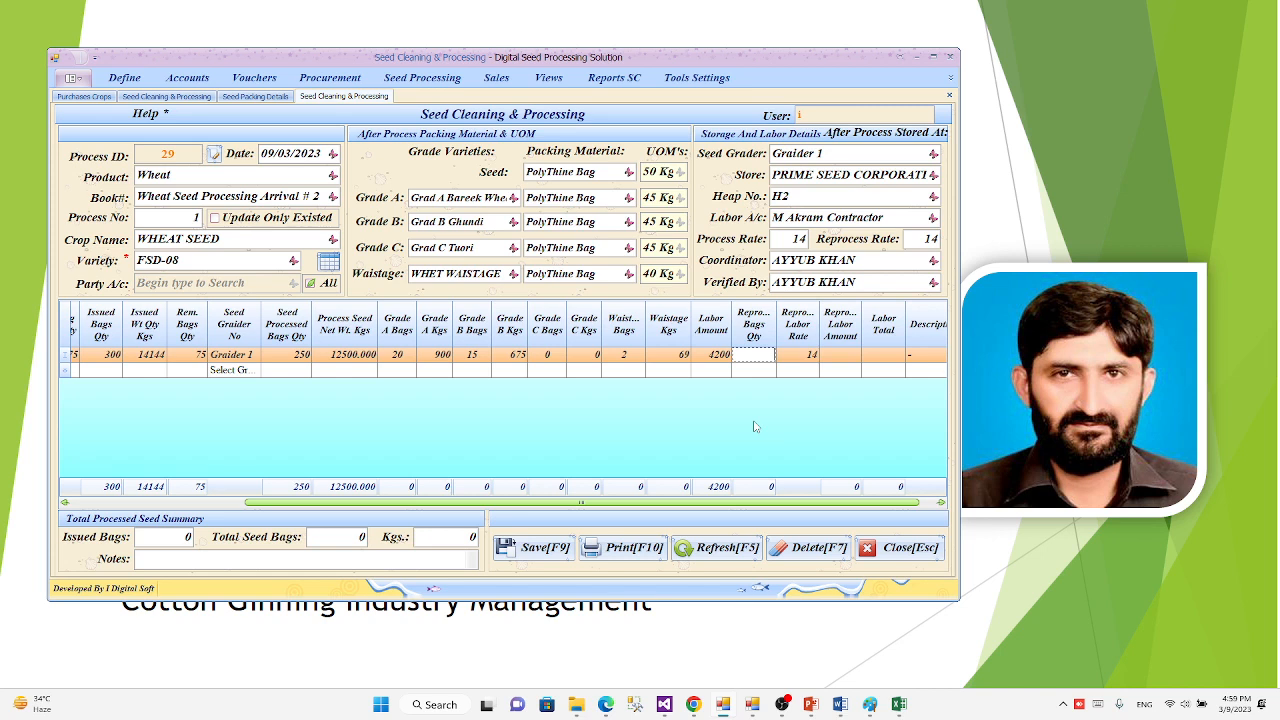
pyautogui.write('100')
# Step: Try a reprocess labor rate of 10 on the first process row
pyautogui.click(808, 355)
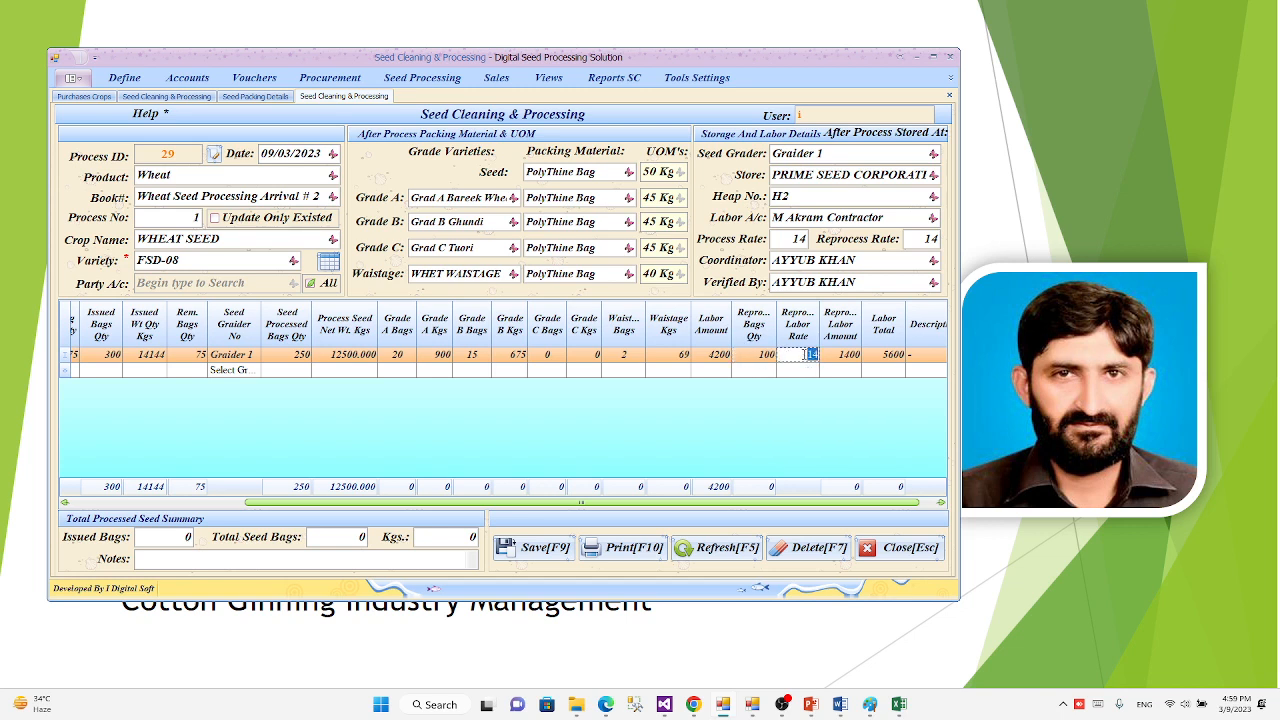
pyautogui.write('10')
pyautogui.click(930, 240)
# Step: Set the first process row's reprocess labor rate to 14
pyautogui.click(797, 357)
pyautogui.click(800, 357)
pyautogui.write('14')
pyautogui.press('Tab')
# Step: Enter "process details" as the first row's description and commit the row to the process grid
pyautogui.press('Tab')
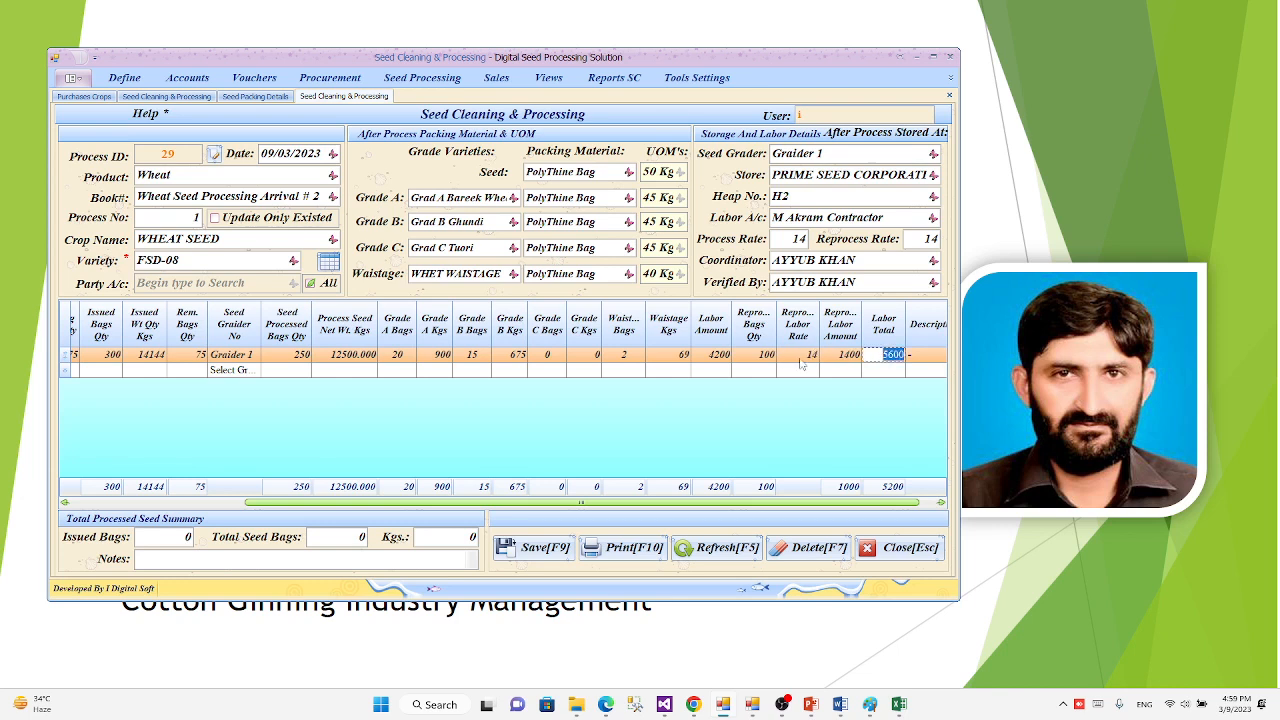
pyautogui.press('Tab')
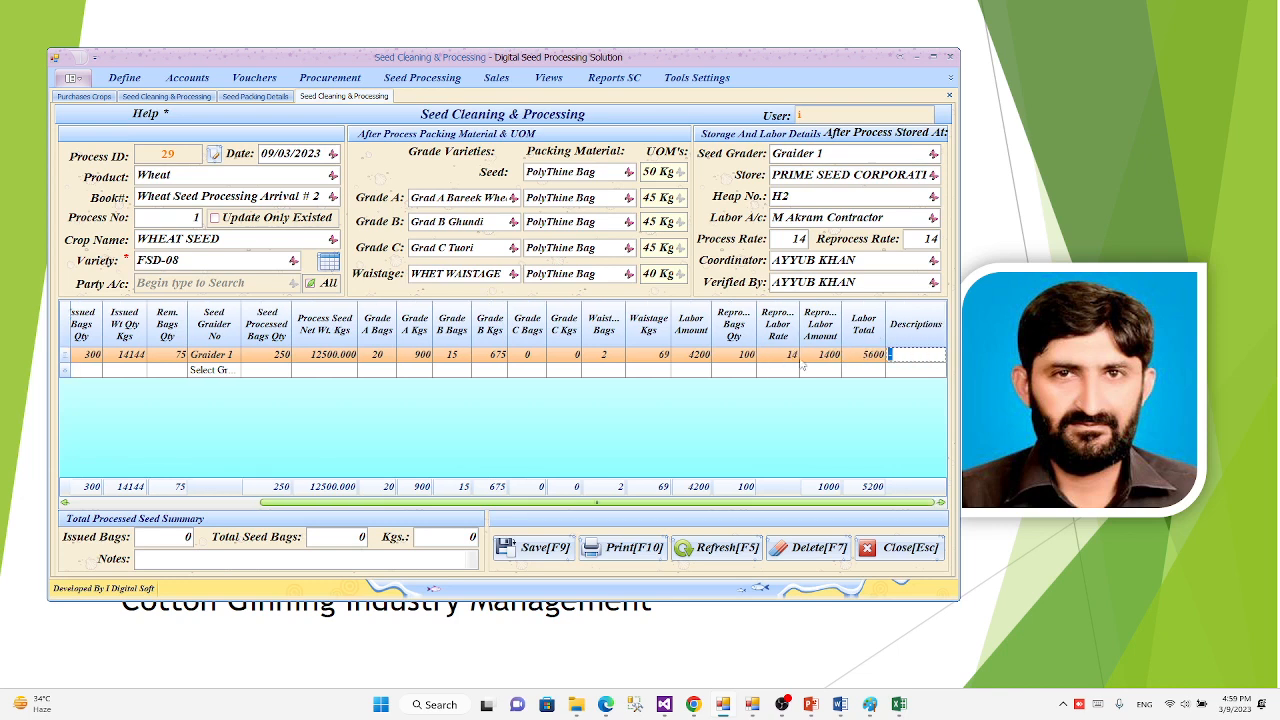
pyautogui.write('b')
pyautogui.press('BackSpace')
pyautogui.write('process details')
pyautogui.press('Return')
pyautogui.click(802, 366)
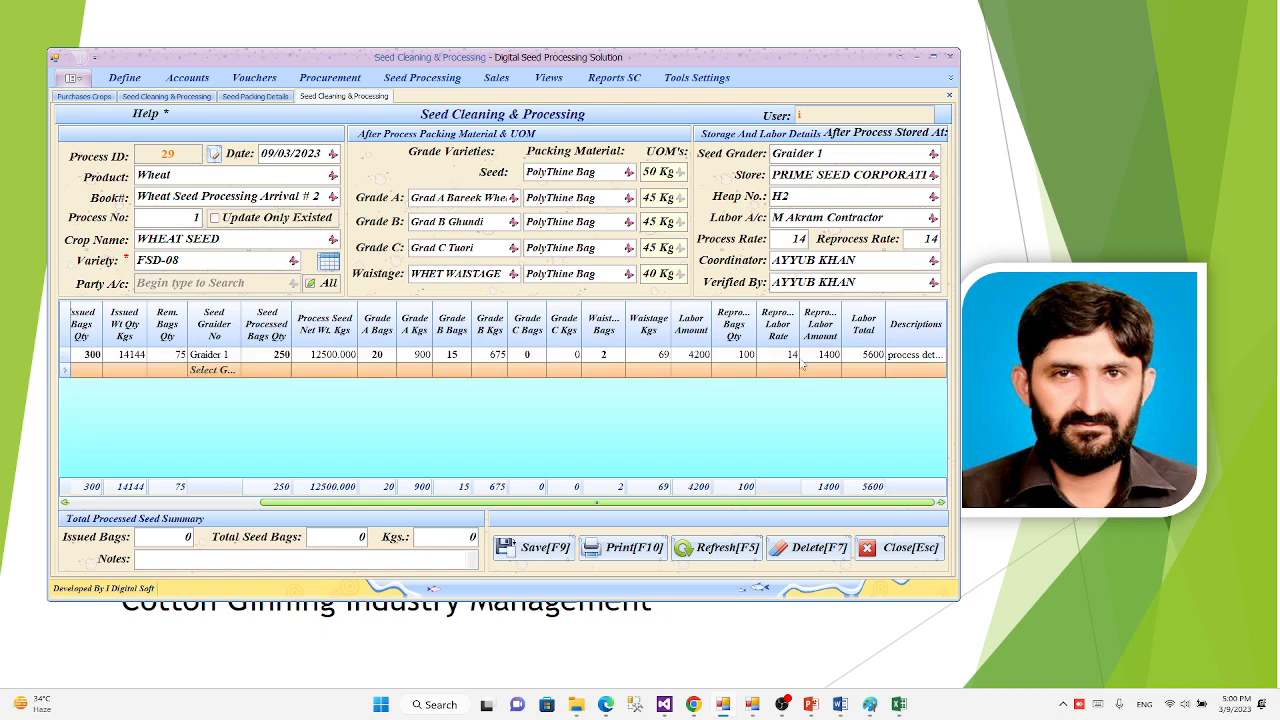
pyautogui.press('Left')
pyautogui.press('Left')
pyautogui.press('Left')
pyautogui.press('Left')
pyautogui.press('Left')
pyautogui.press('Left')
pyautogui.press('Left')
pyautogui.press('Right')
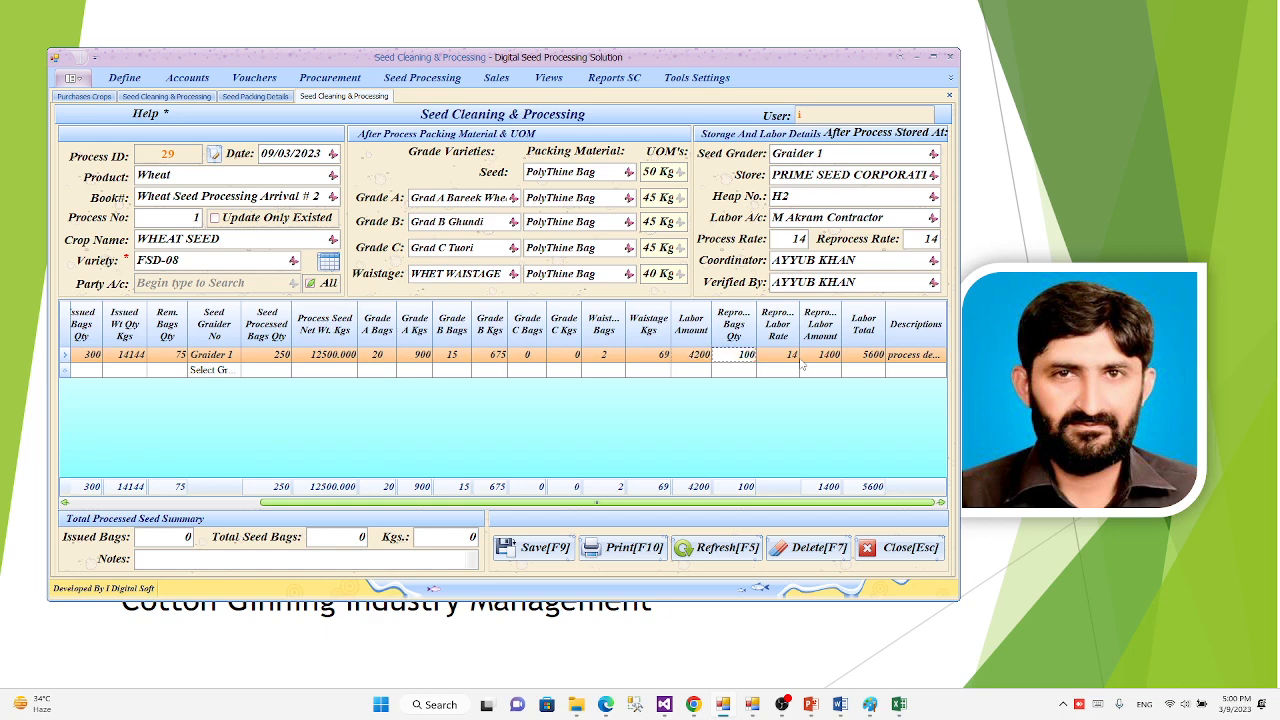
pyautogui.click(802, 366)
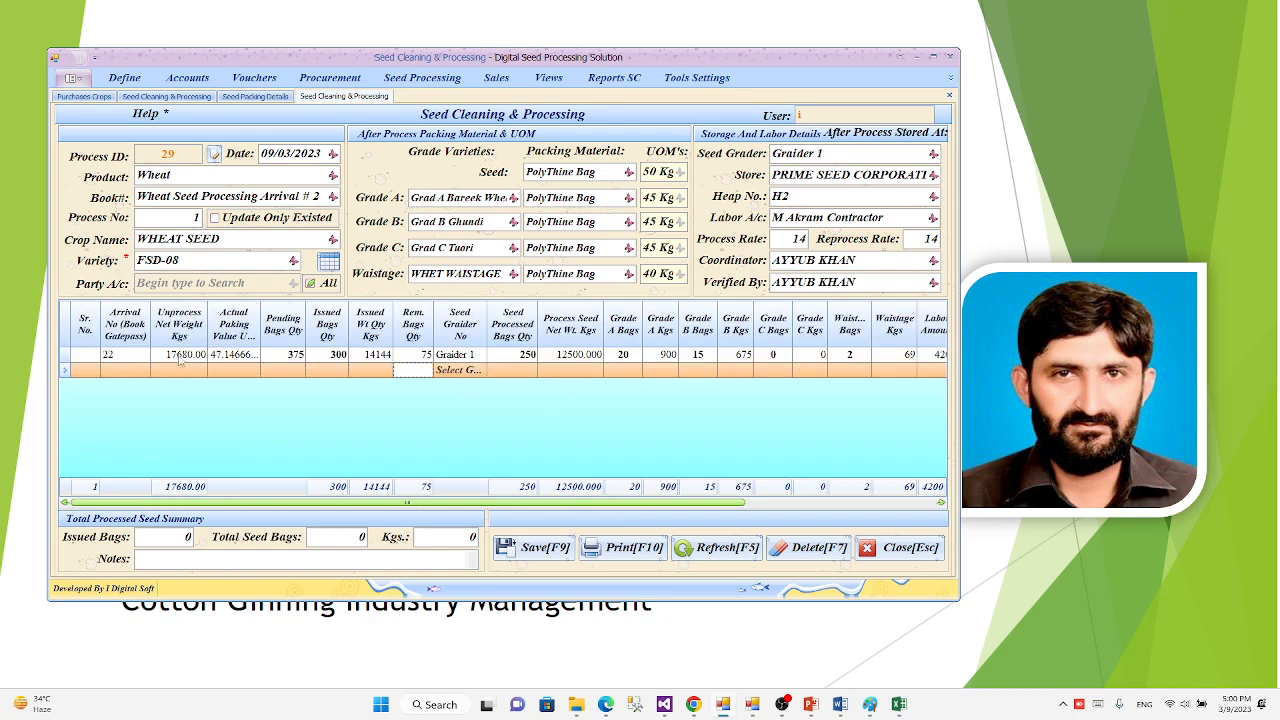
# Step: Start a second process row and select the FSD-08 seed arrival with arrival number 24 for it
pyautogui.click(87, 358)
pyautogui.click(89, 367)
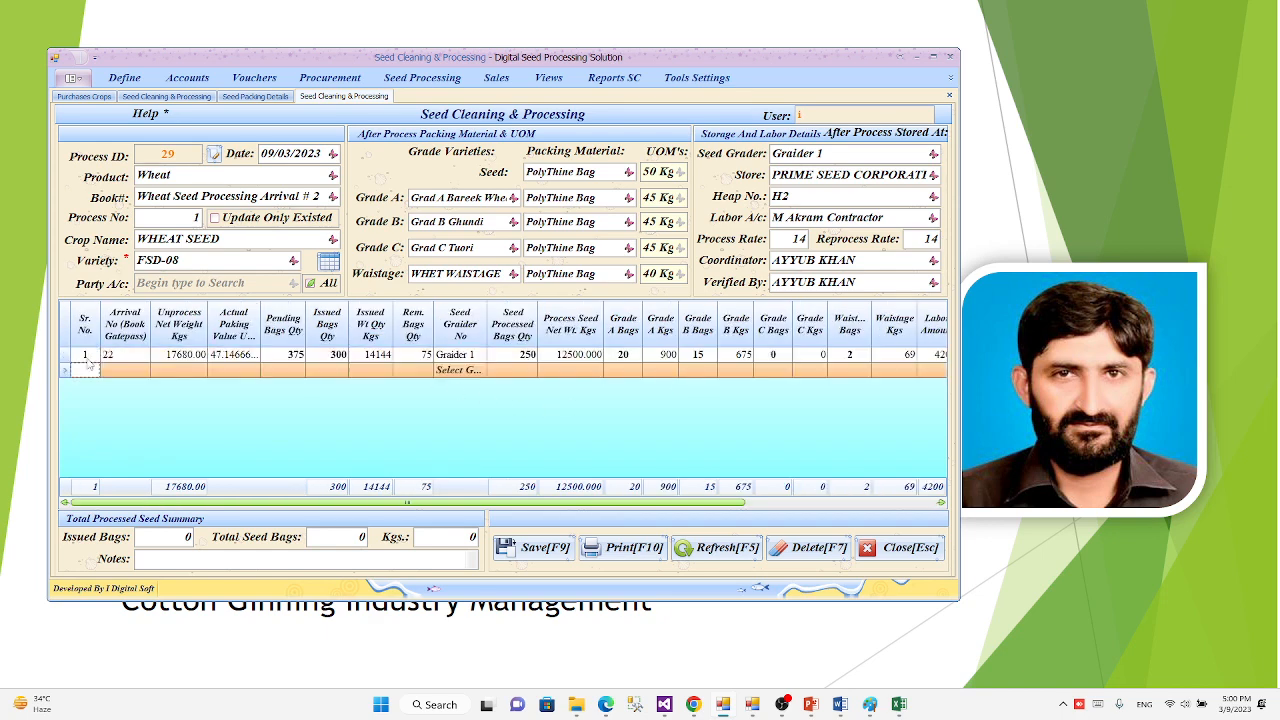
pyautogui.press('Tab')
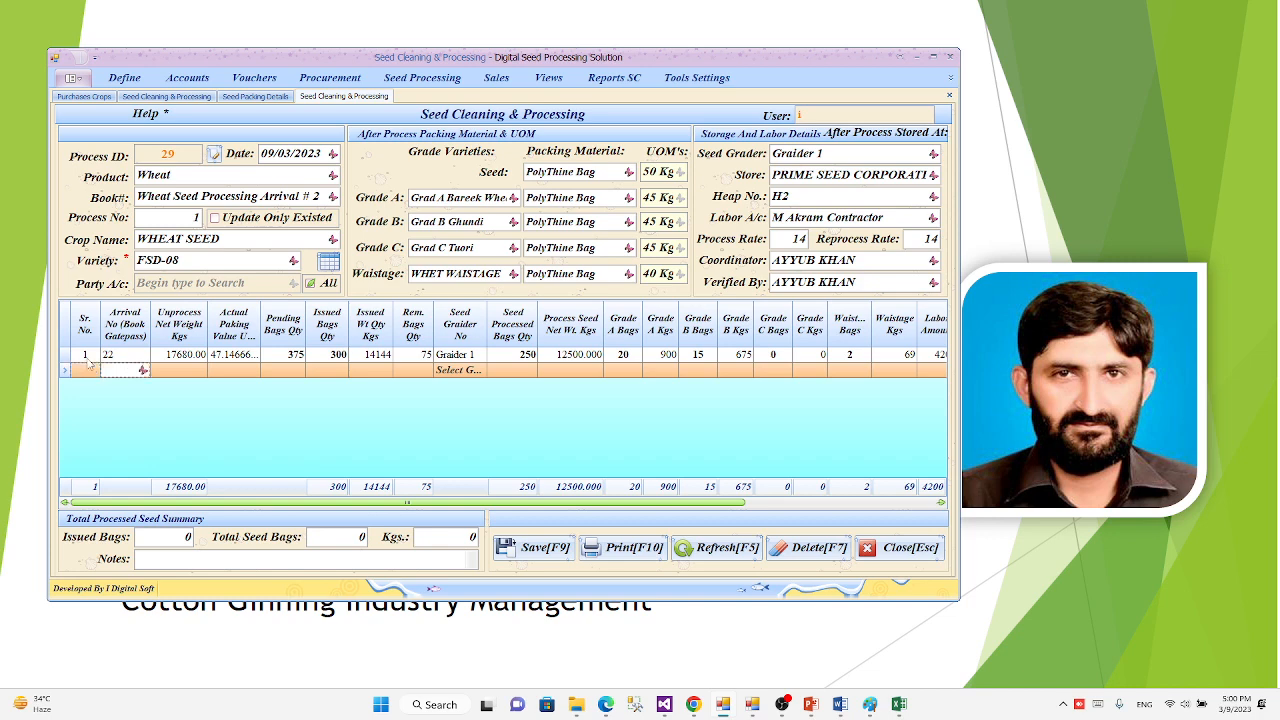
pyautogui.write('22')
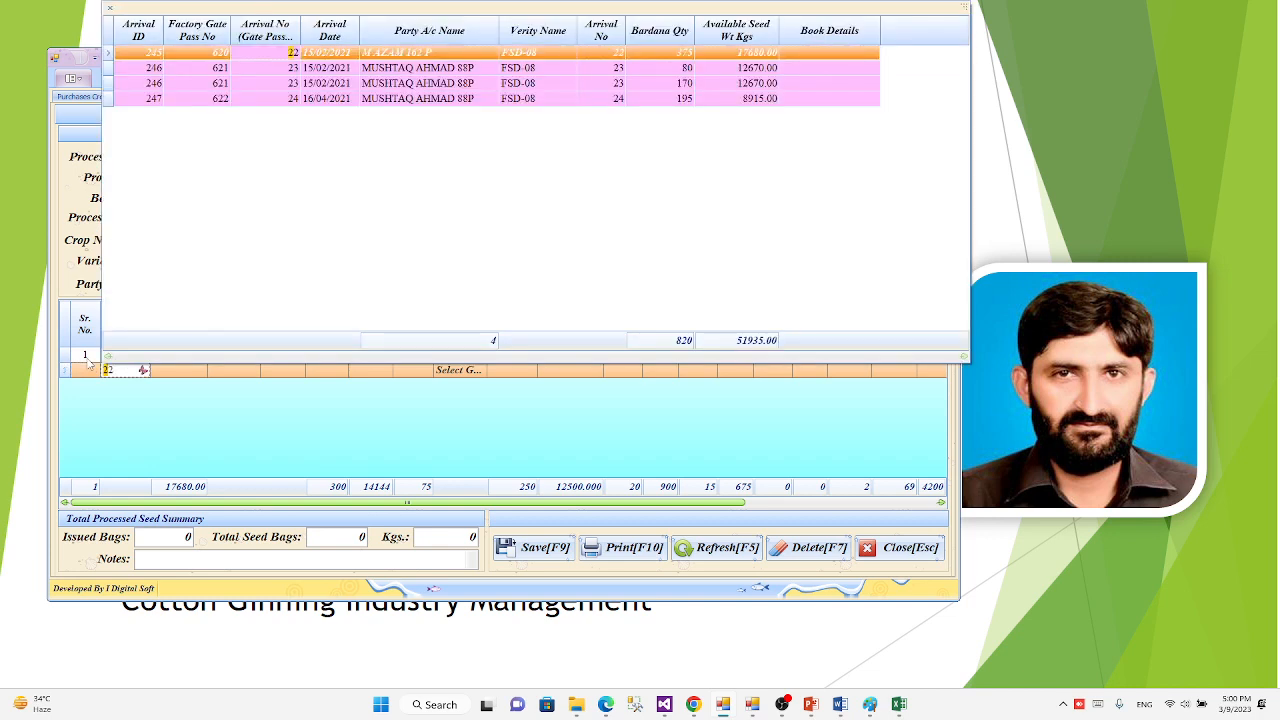
pyautogui.press('Down')
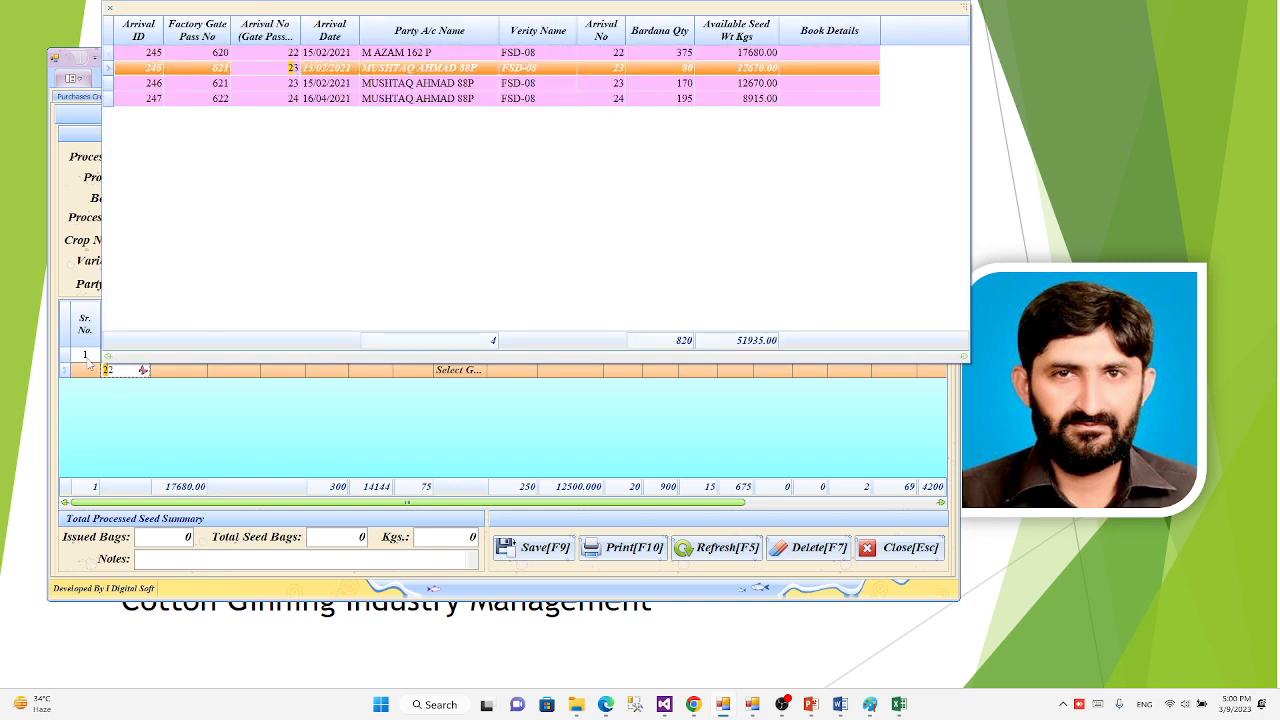
pyautogui.press('Down')
pyautogui.press('Down')
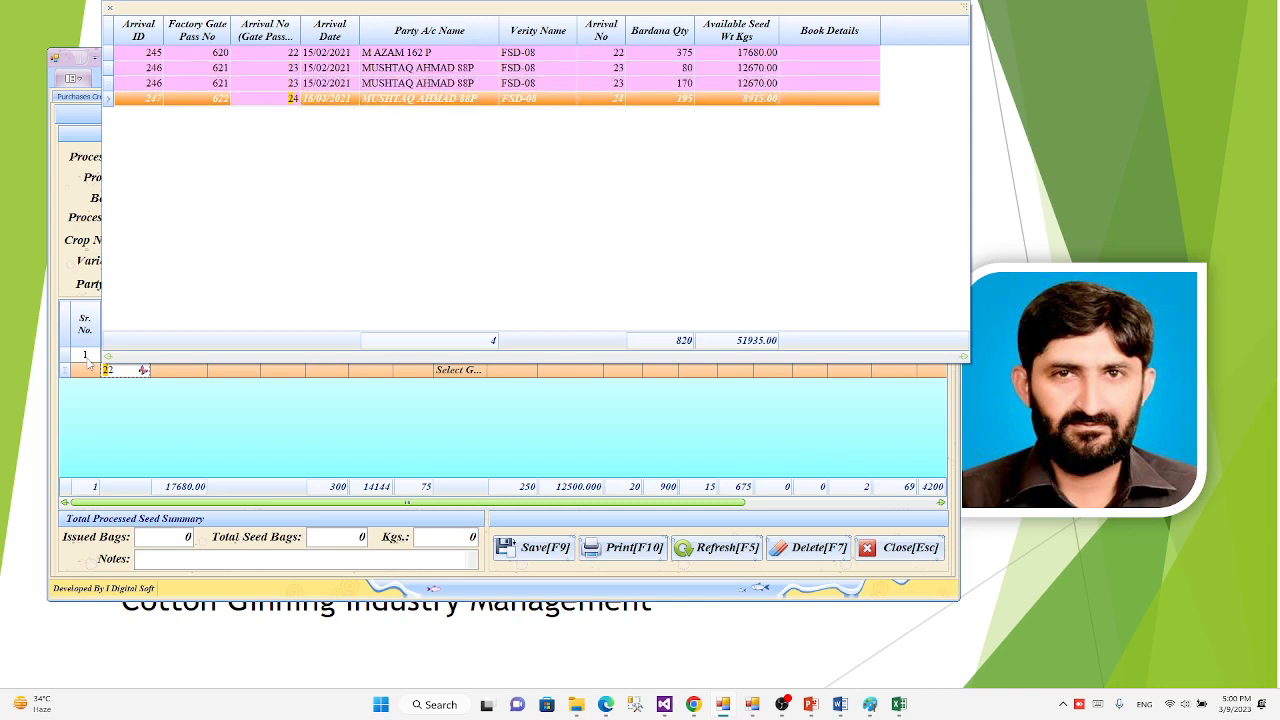
pyautogui.press('Return')
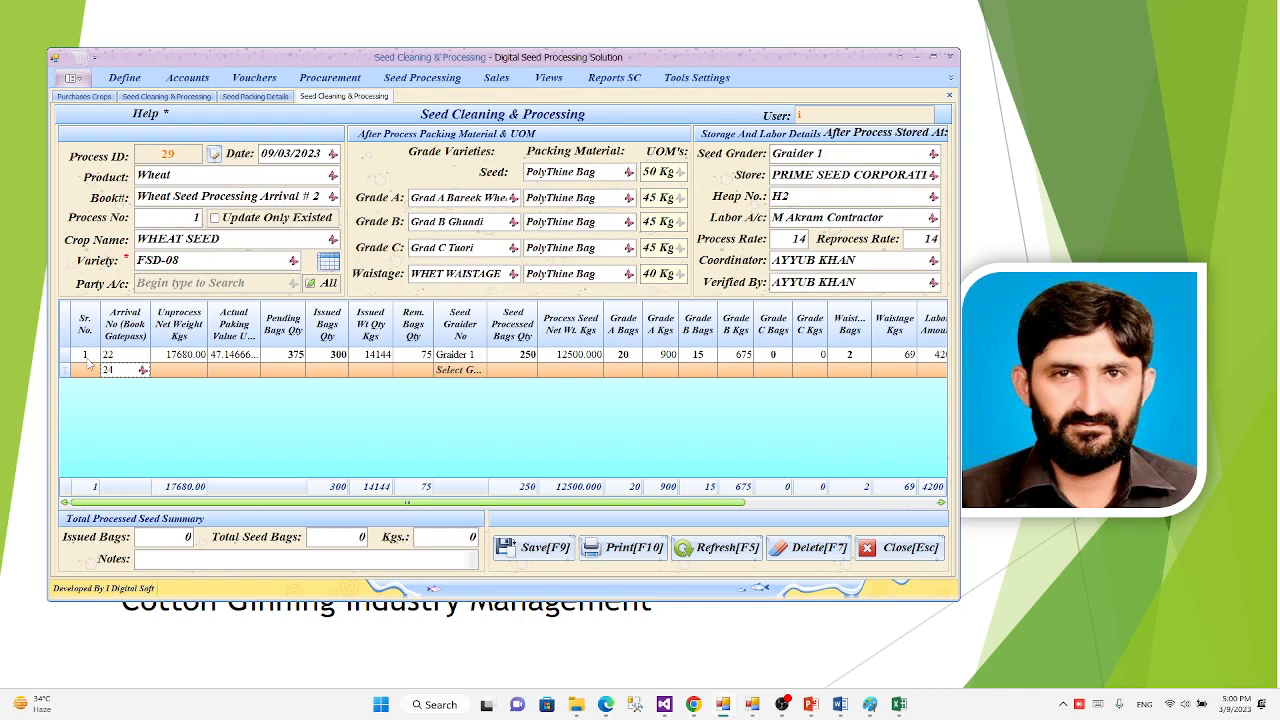
pyautogui.press('Return')
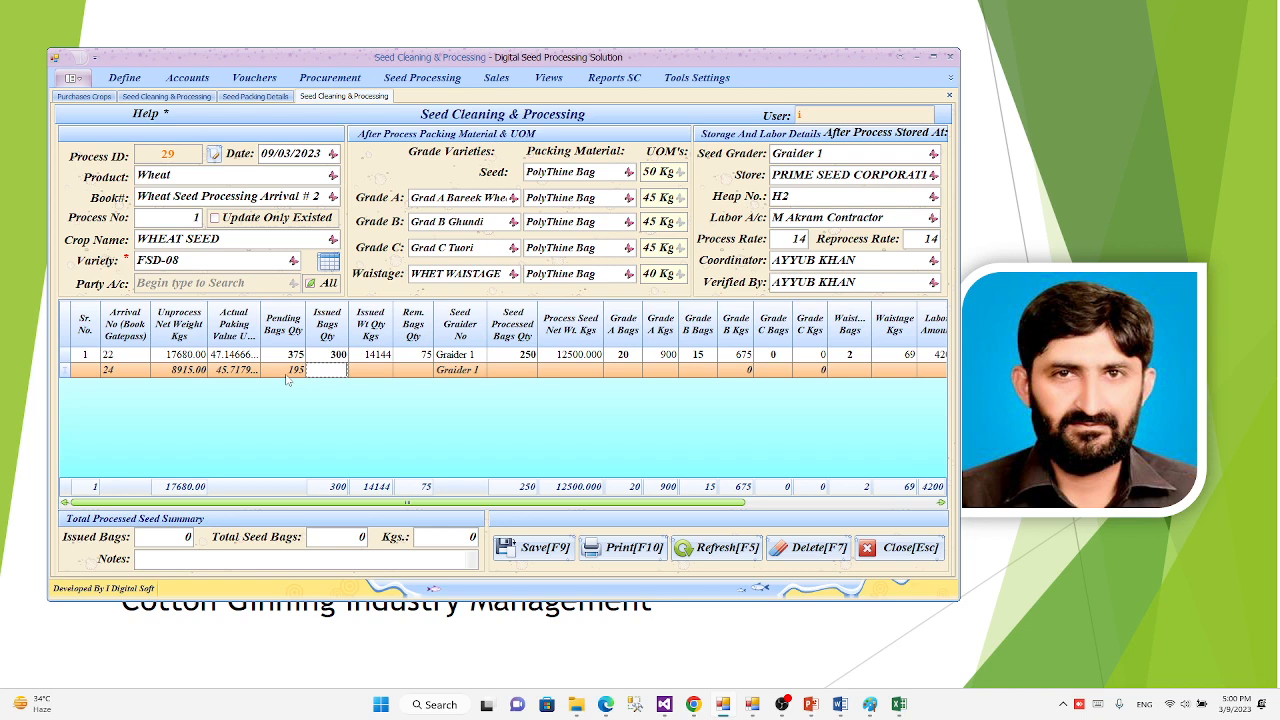
# Step: Set the second process row's issued bags quantity to 195 and its seed processed bags quantity to 160
pyautogui.write('195')
pyautogui.press('Tab')
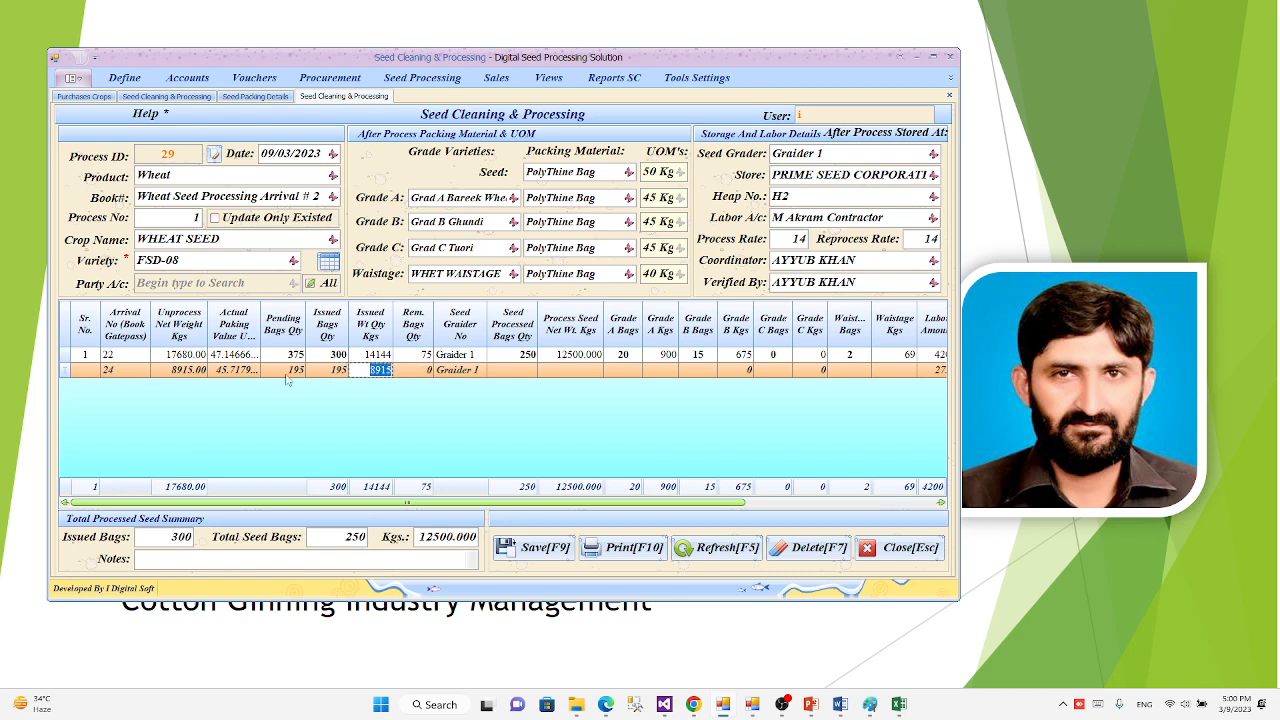
pyautogui.press('Tab')
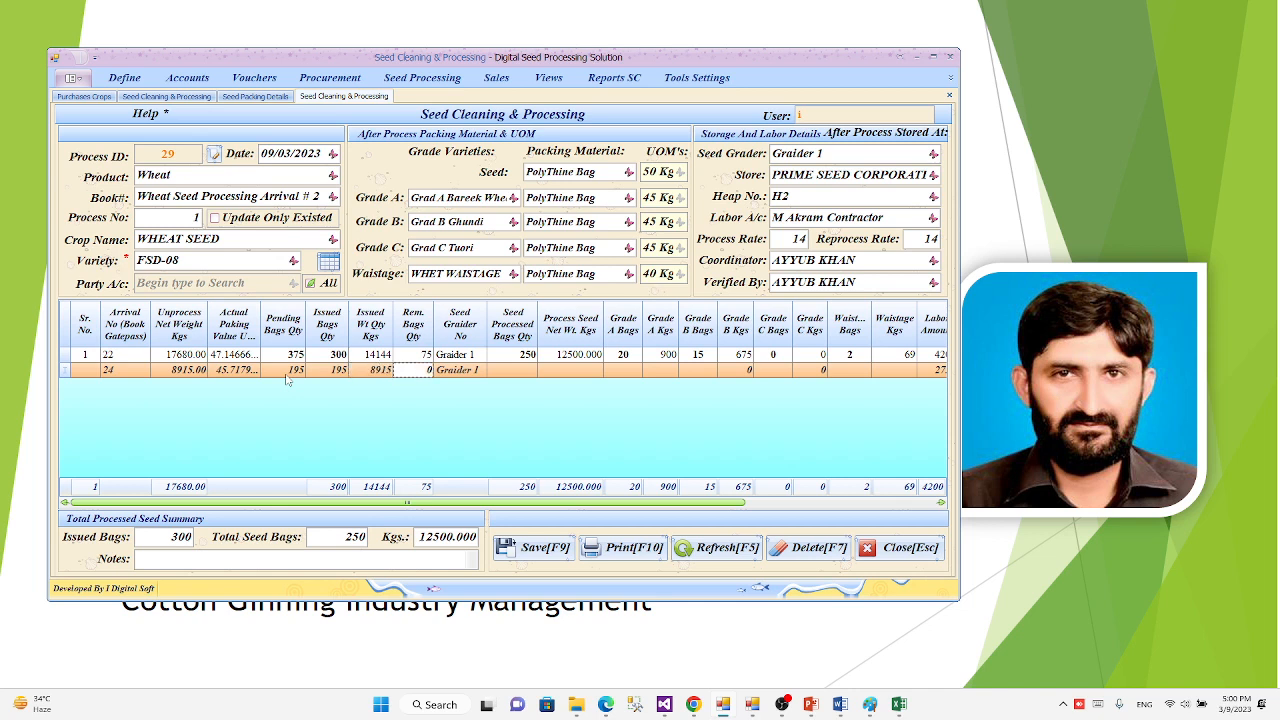
pyautogui.press('Tab')
pyautogui.press('Tab')
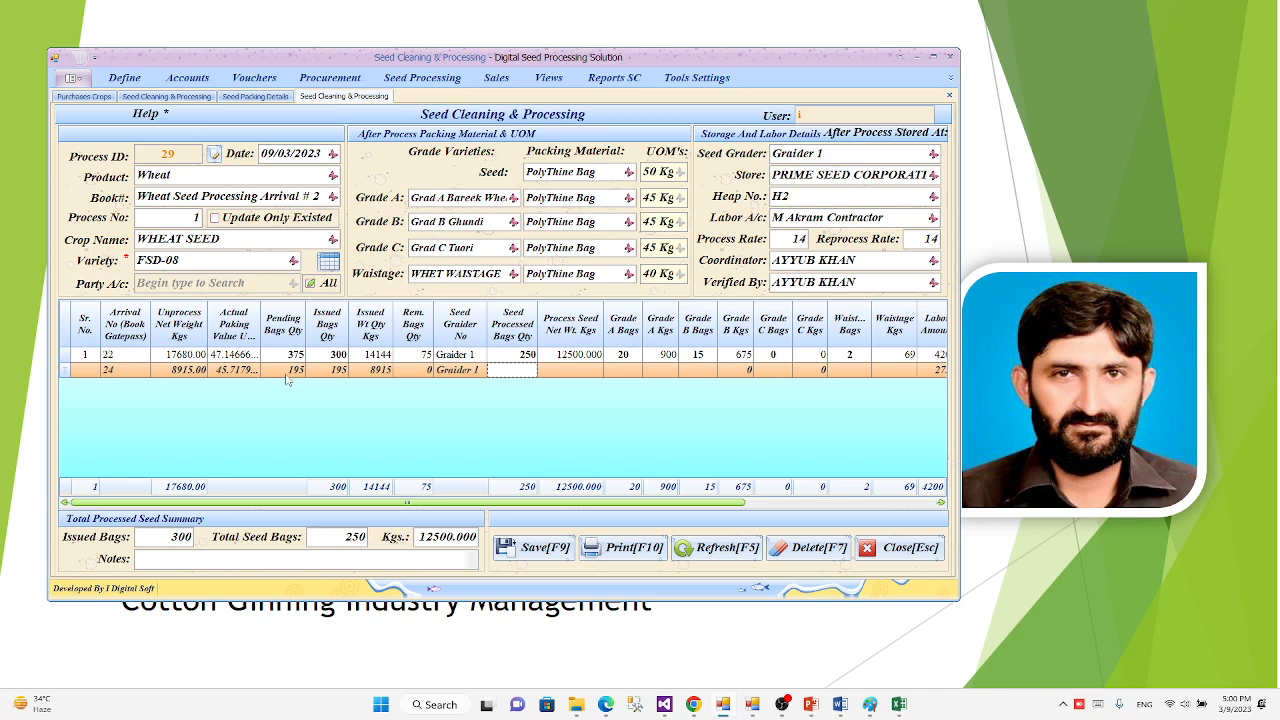
pyautogui.write('160')
pyautogui.press('Tab')
pyautogui.press('Tab')
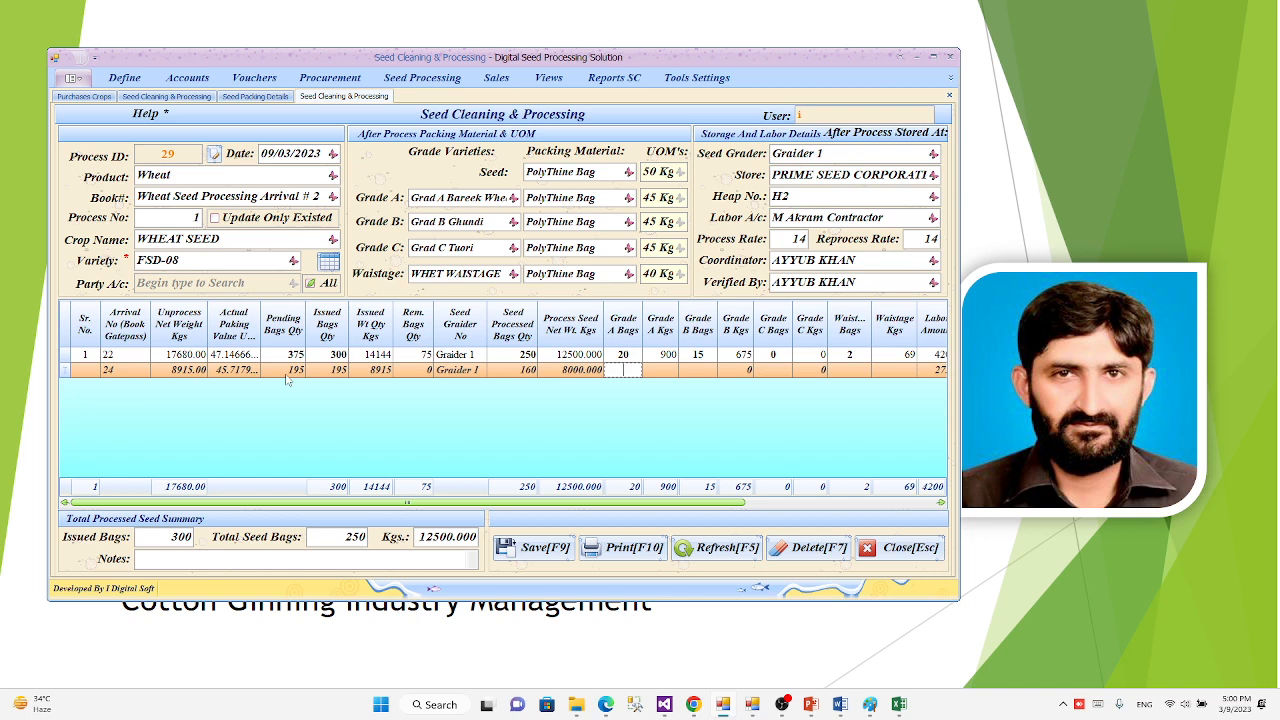
# Step: Set the second process row's Grade A bags to 15 and its Grade B bags to 10
pyautogui.write('15')
pyautogui.press('Tab')
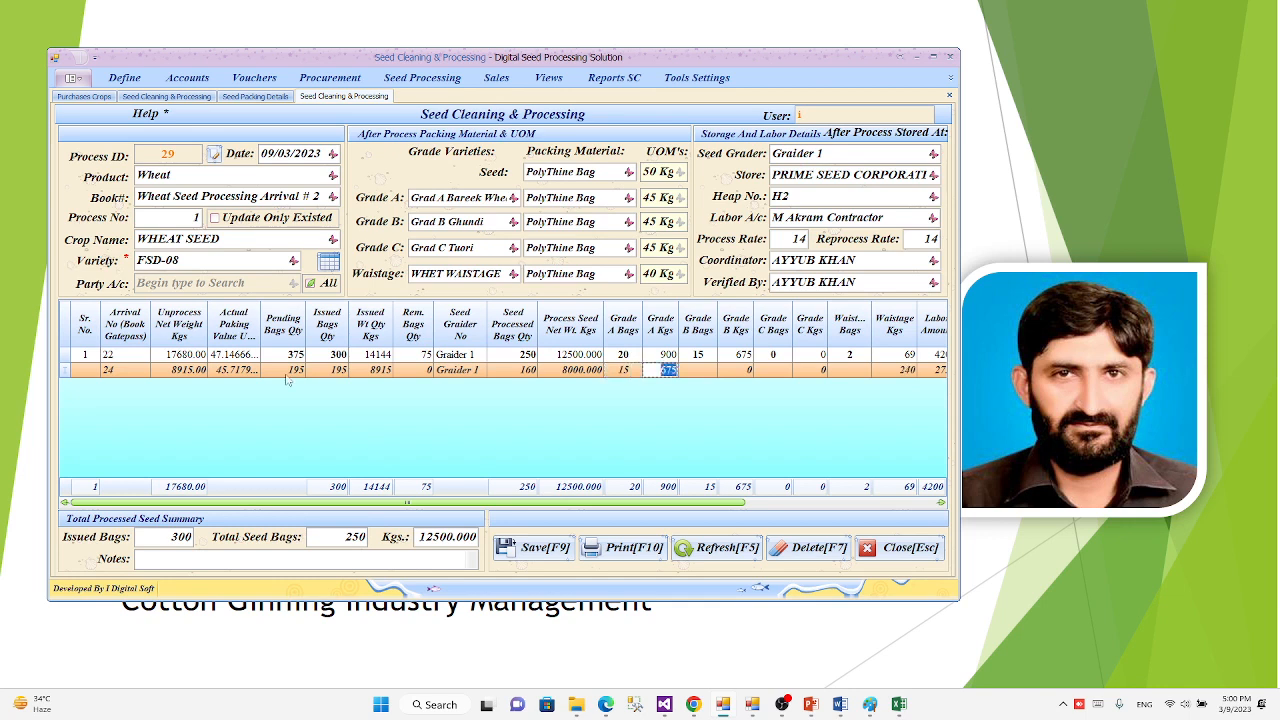
pyautogui.press('Tab')
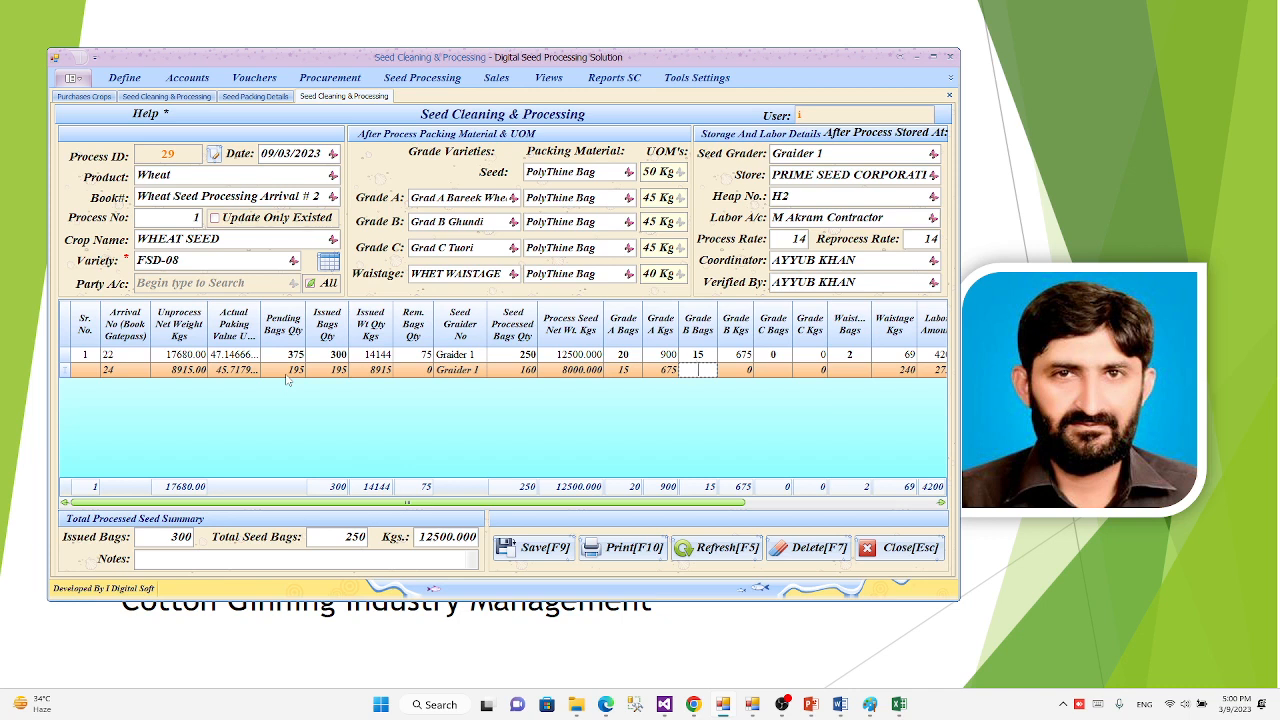
pyautogui.write('10')
pyautogui.press('Tab')
pyautogui.press('Tab')
pyautogui.press('Tab')
pyautogui.press('Tab')
pyautogui.press('Tab')
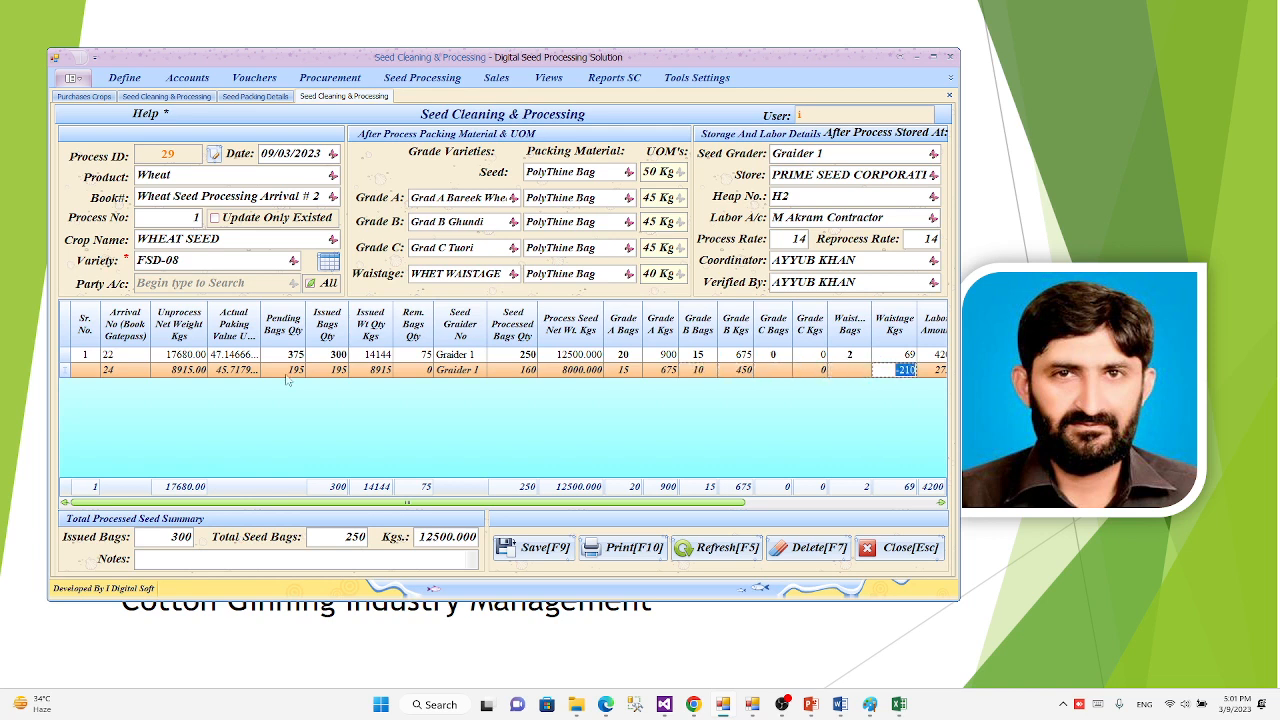
# Step: Set the second process row's Grade A bags to 10 and its Grade B bags to 6
pyautogui.hotkey('shift', 'Tab')
pyautogui.hotkey('shift', 'Tab')
pyautogui.hotkey('shift', 'Tab')
pyautogui.hotkey('shift', 'Tab')
pyautogui.hotkey('shift', 'Tab')
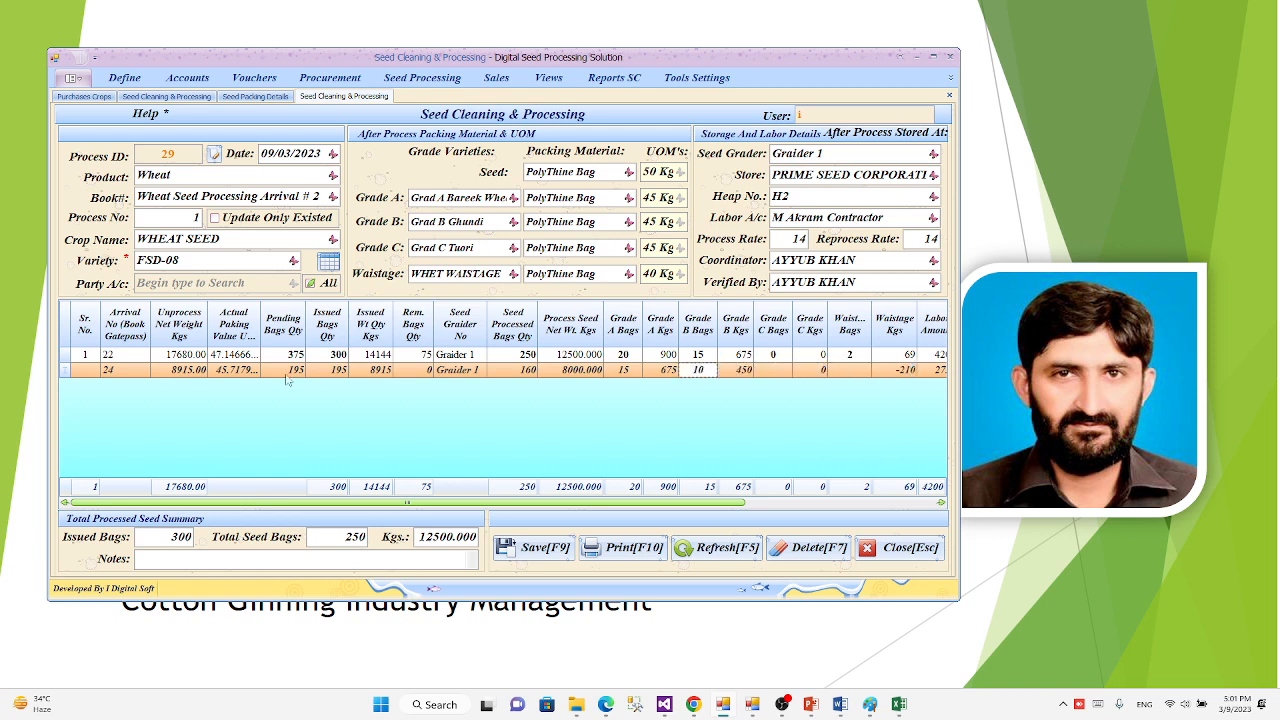
pyautogui.press('Return')
pyautogui.hotkey('shift', 'Tab')
pyautogui.hotkey('shift', 'Tab')
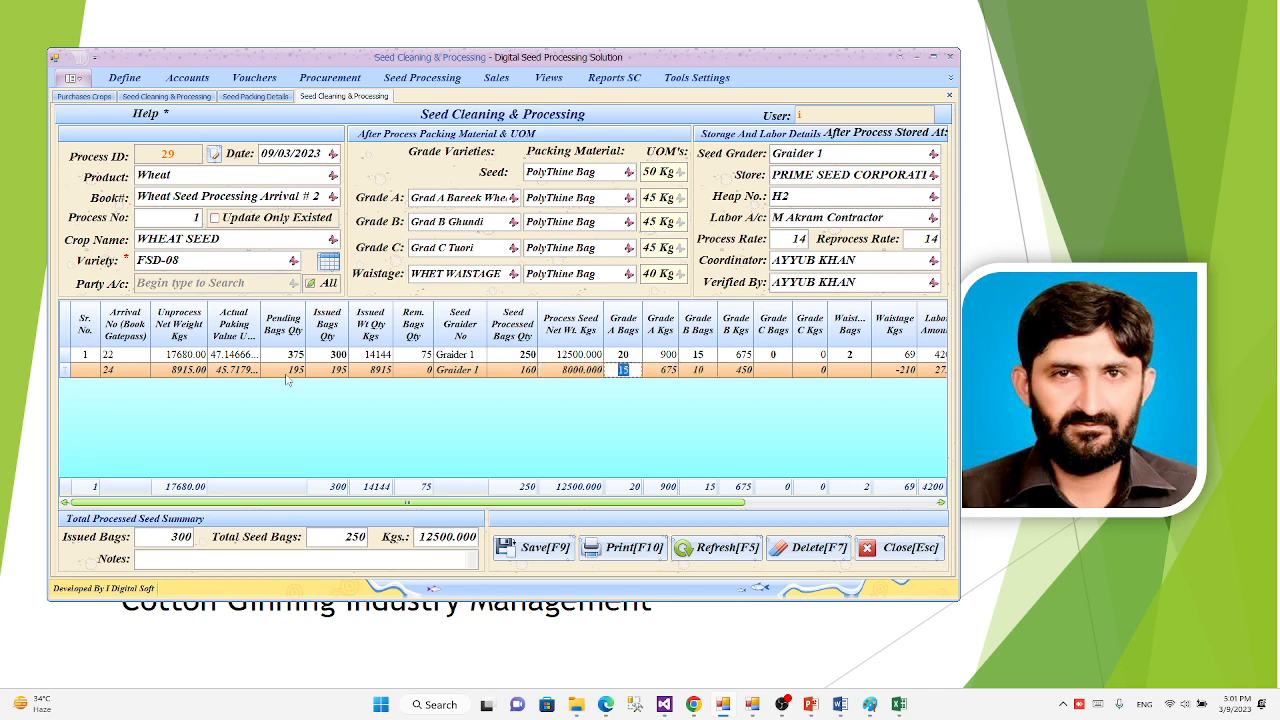
pyautogui.write('10')
pyautogui.press('Tab')
pyautogui.press('Tab')
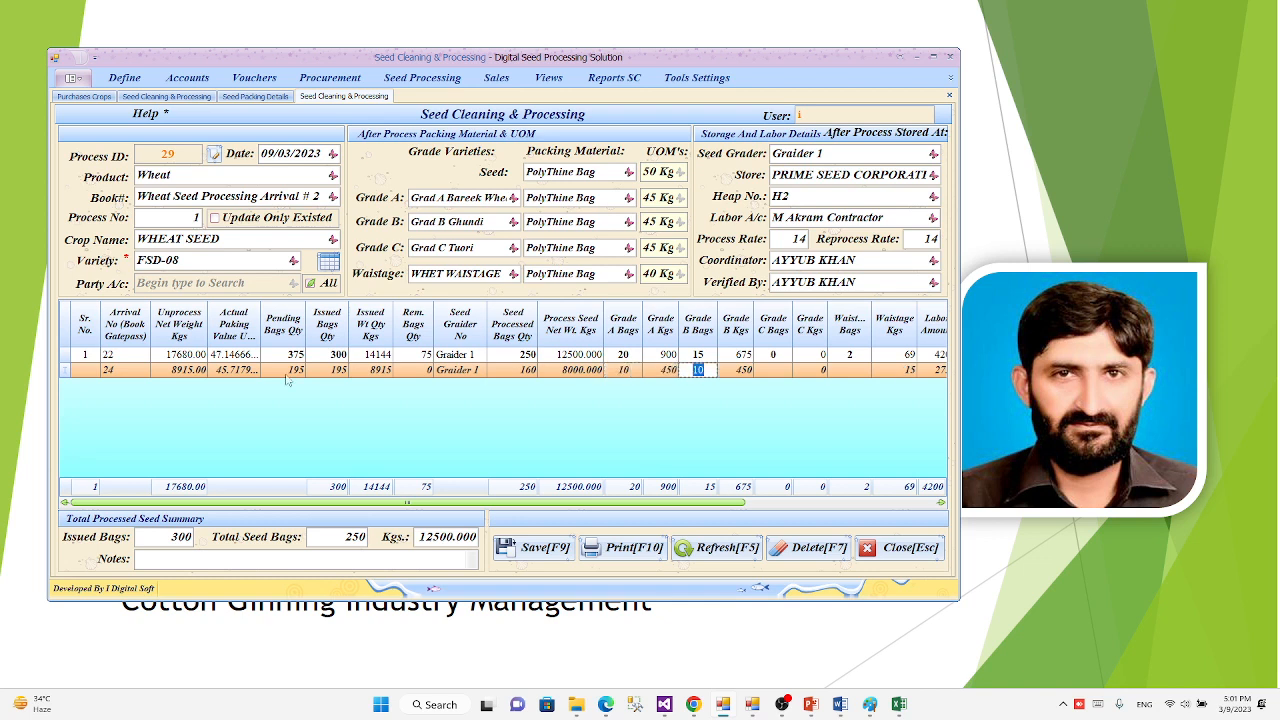
pyautogui.write('6')
# Step: Set the second process row's Grade C bags to 0 and its wastage bags to 5
pyautogui.press('Tab')
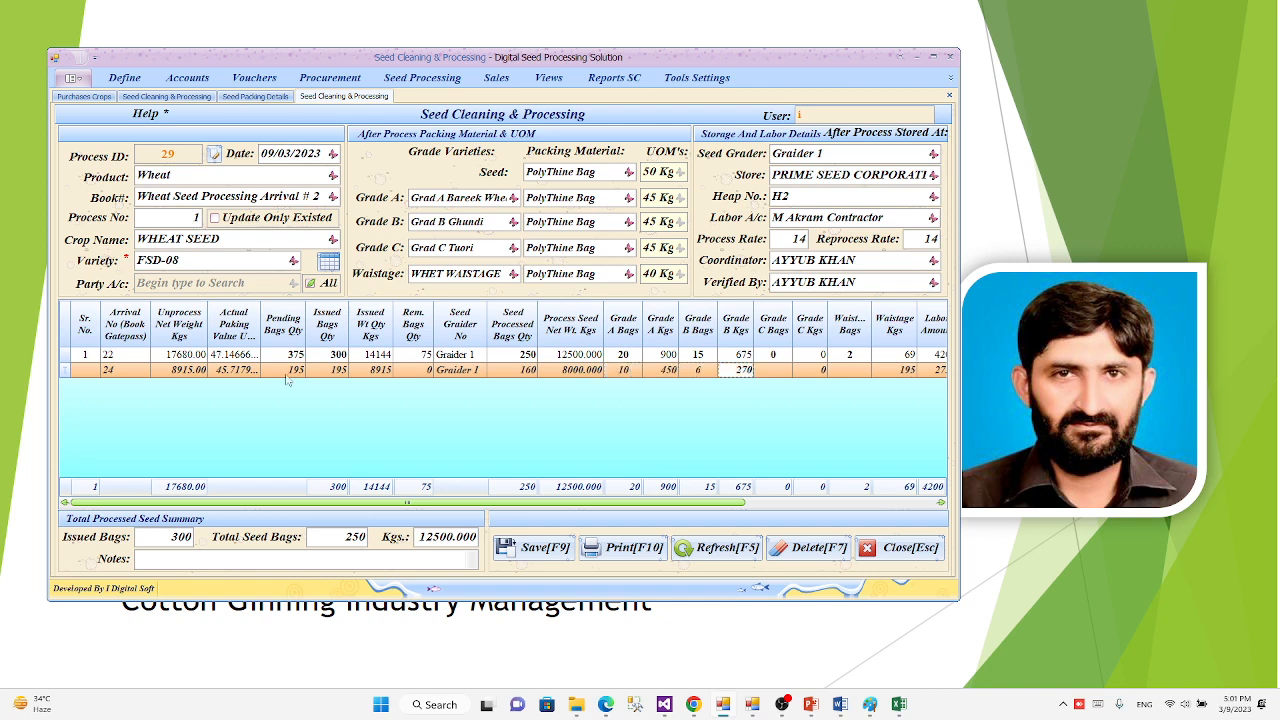
pyautogui.press('Tab')
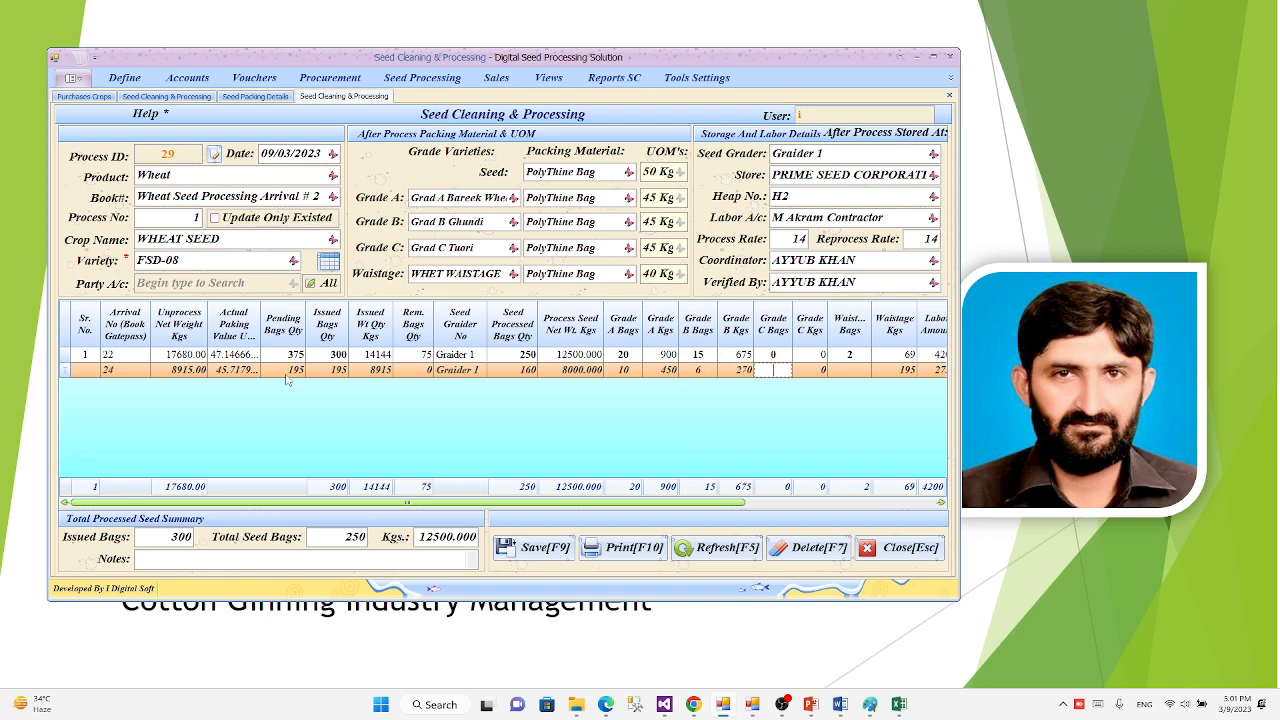
pyautogui.write('0')
pyautogui.press('Tab')
pyautogui.press('Tab')
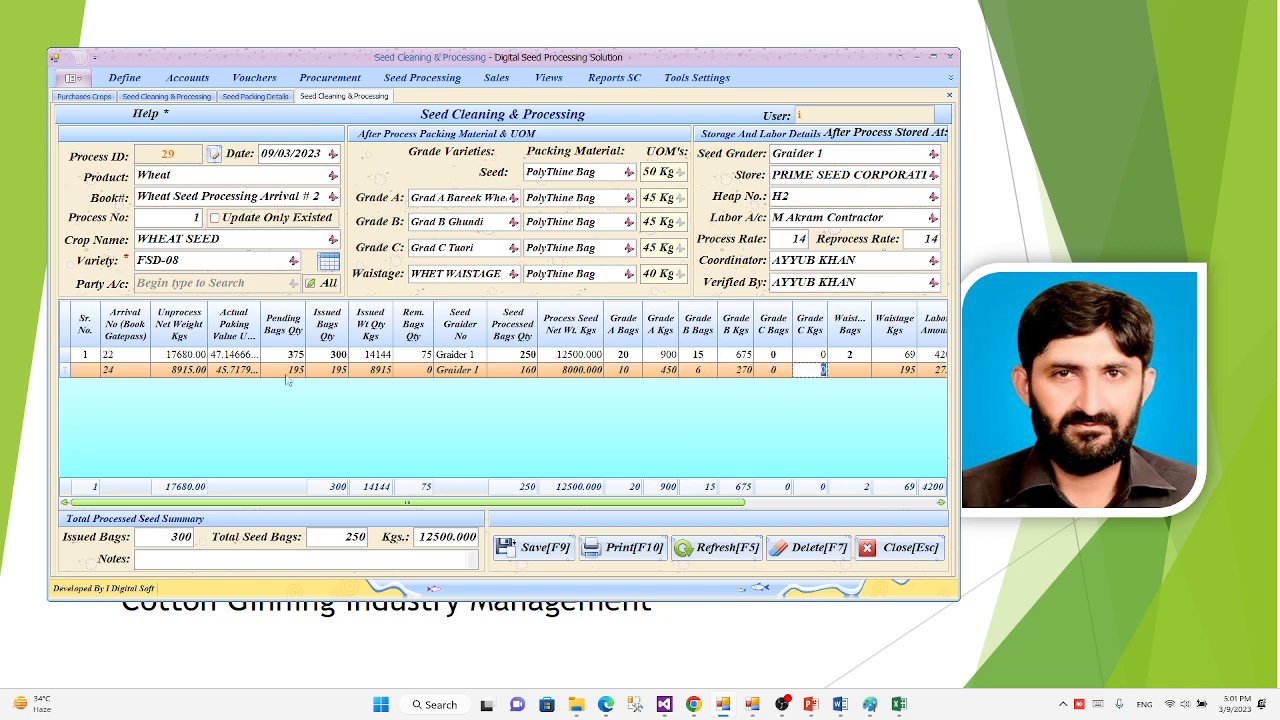
pyautogui.write('10')
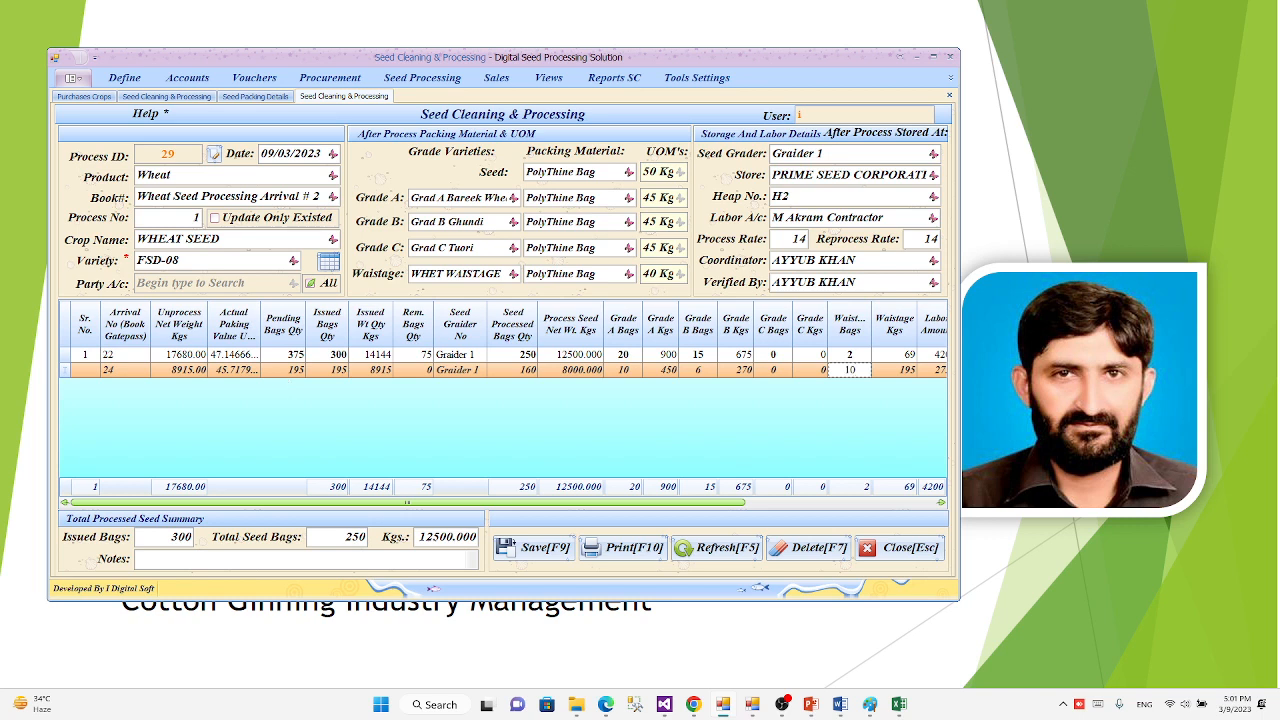
pyautogui.press('BackSpace')
pyautogui.press('BackSpace')
pyautogui.write('5')
pyautogui.press('Return')
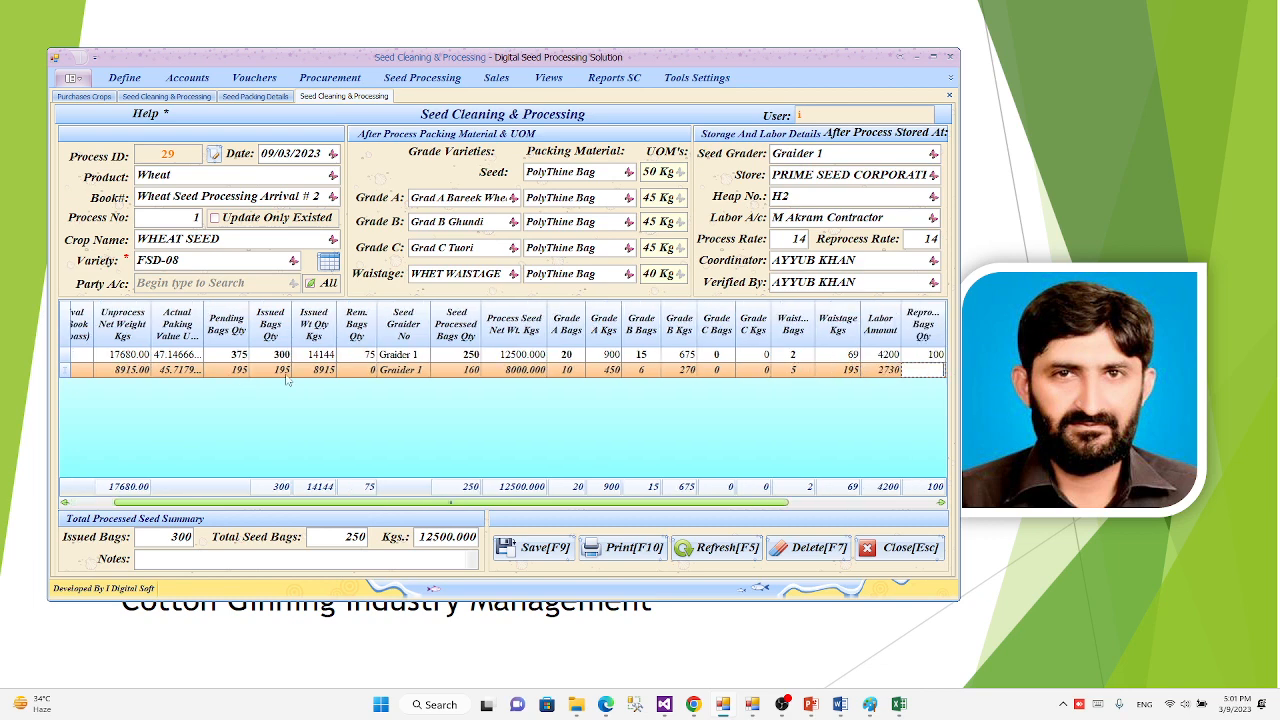
# Step: Set the second process row's reprocessed bags quantity to 0 and commit the row to the process grid
pyautogui.press('Return')
pyautogui.press('Left')
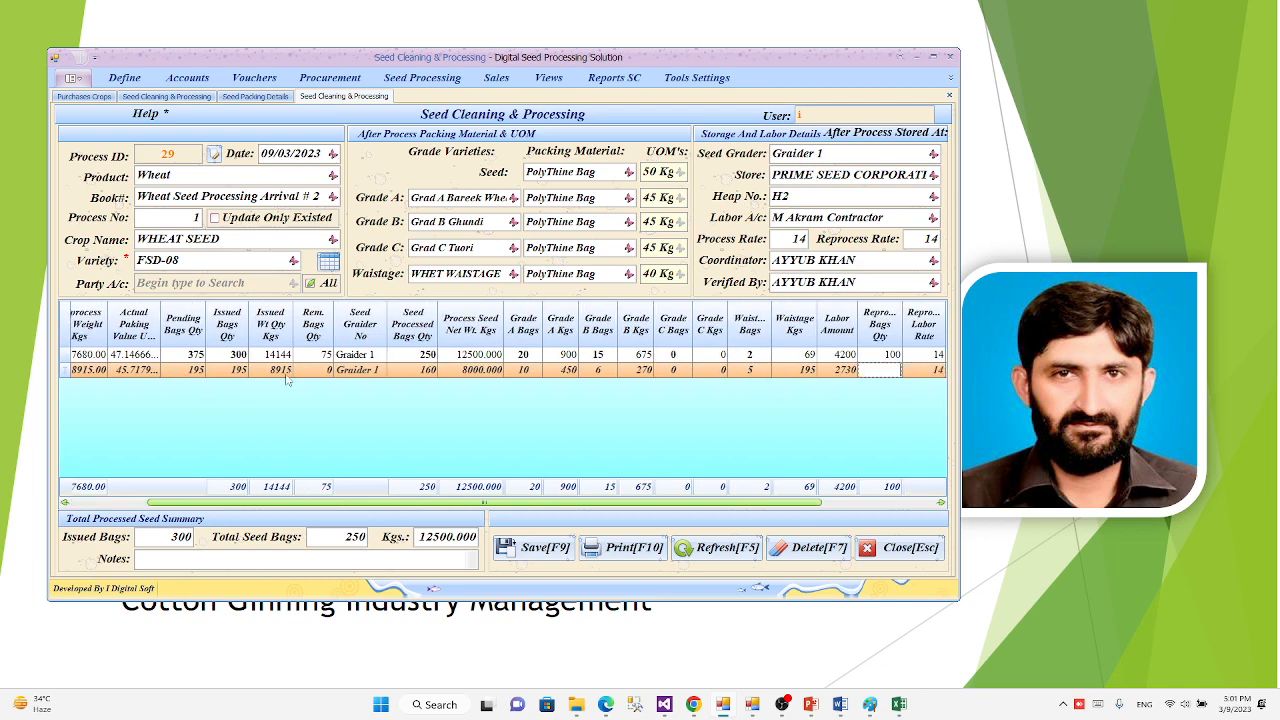
pyautogui.write('0')
pyautogui.press('Return')
pyautogui.press('Return')
pyautogui.press('Return')
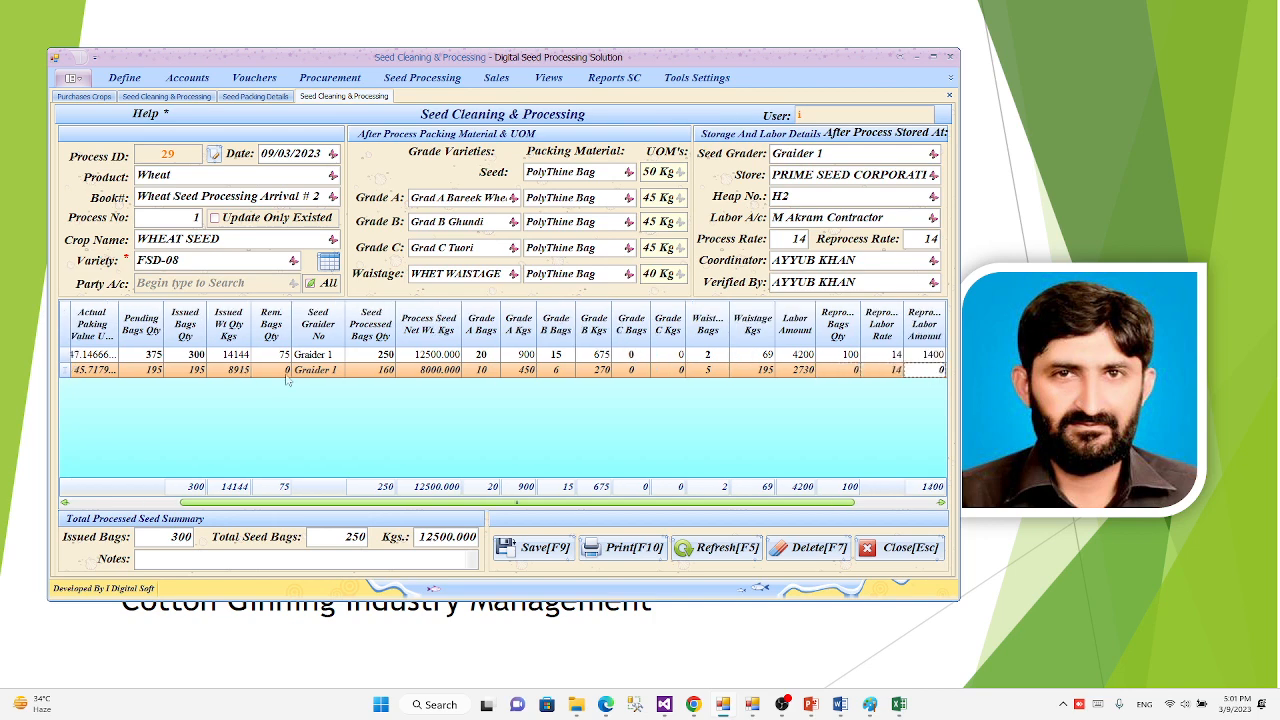
pyautogui.press('Return')
pyautogui.press('Return')
pyautogui.press('Return')
pyautogui.press('Return')
pyautogui.press('Return')
pyautogui.press('Return')
pyautogui.press('Return')
pyautogui.press('Return')
pyautogui.press('Return')
pyautogui.press('Return')
pyautogui.press('Return')
pyautogui.press('Return')
pyautogui.press('Return')
pyautogui.press('Return')
pyautogui.press('Return')
pyautogui.press('Return')
pyautogui.press('Return')
pyautogui.press('Return')
pyautogui.press('Return')
pyautogui.press('Return')
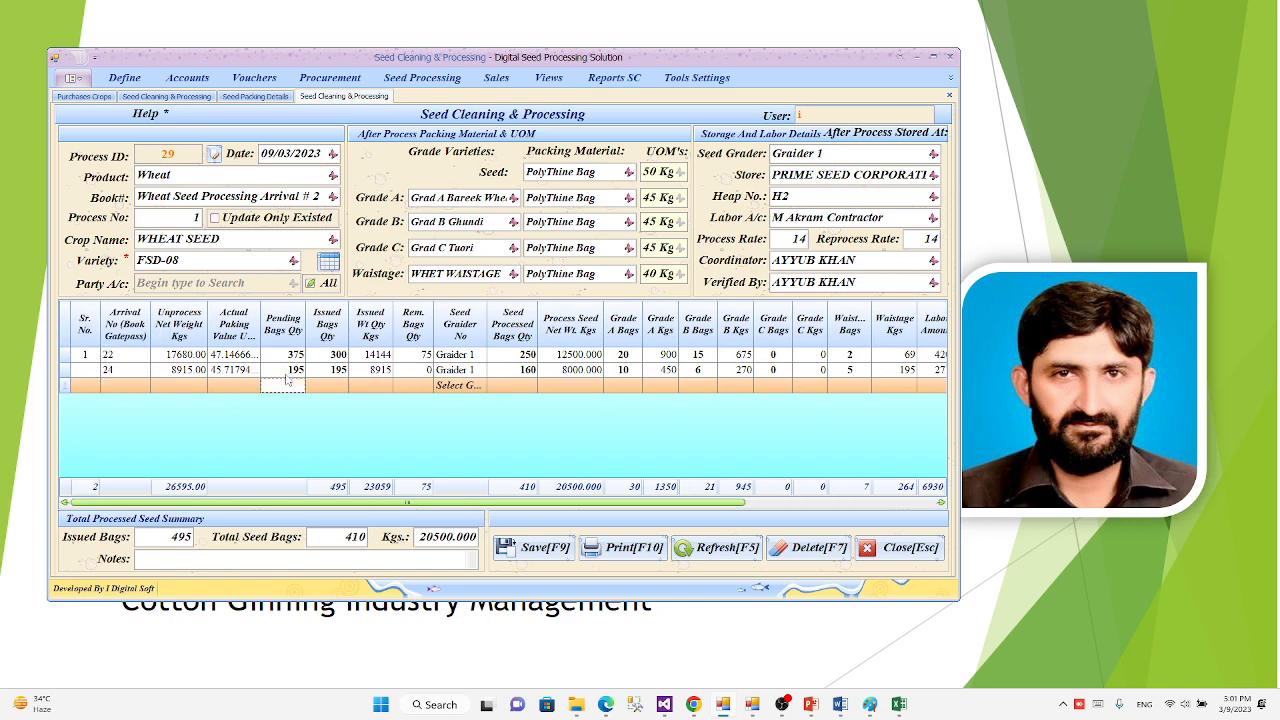
# Step: Enter 2 as the serial number of the row for arrival number 24
pyautogui.click(97, 370)
pyautogui.write('2')
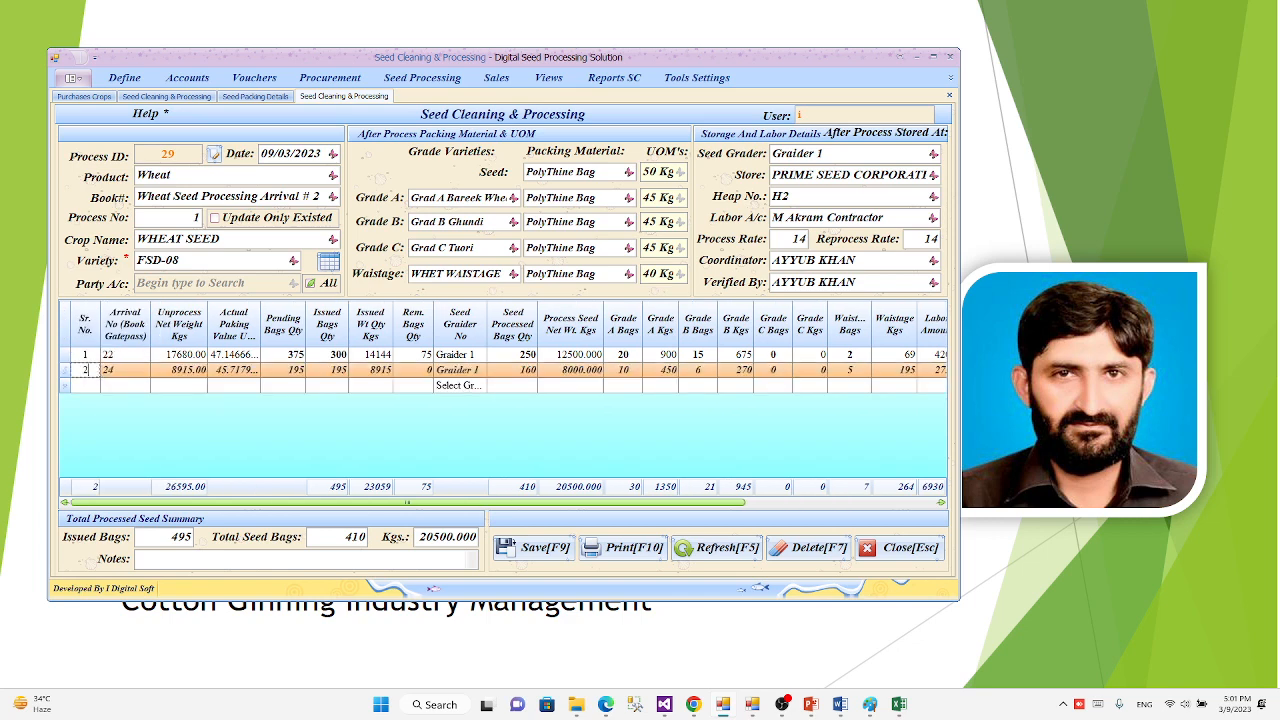
pyautogui.click(99, 381)
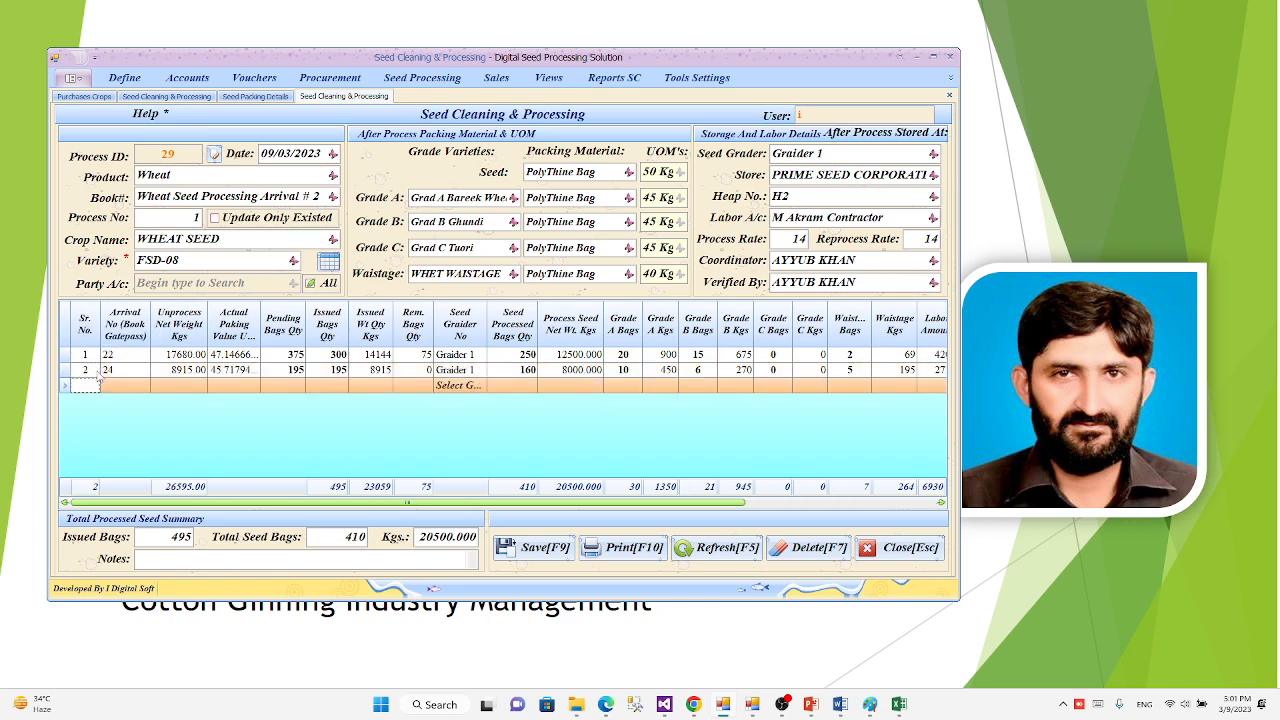
pyautogui.click(284, 153)
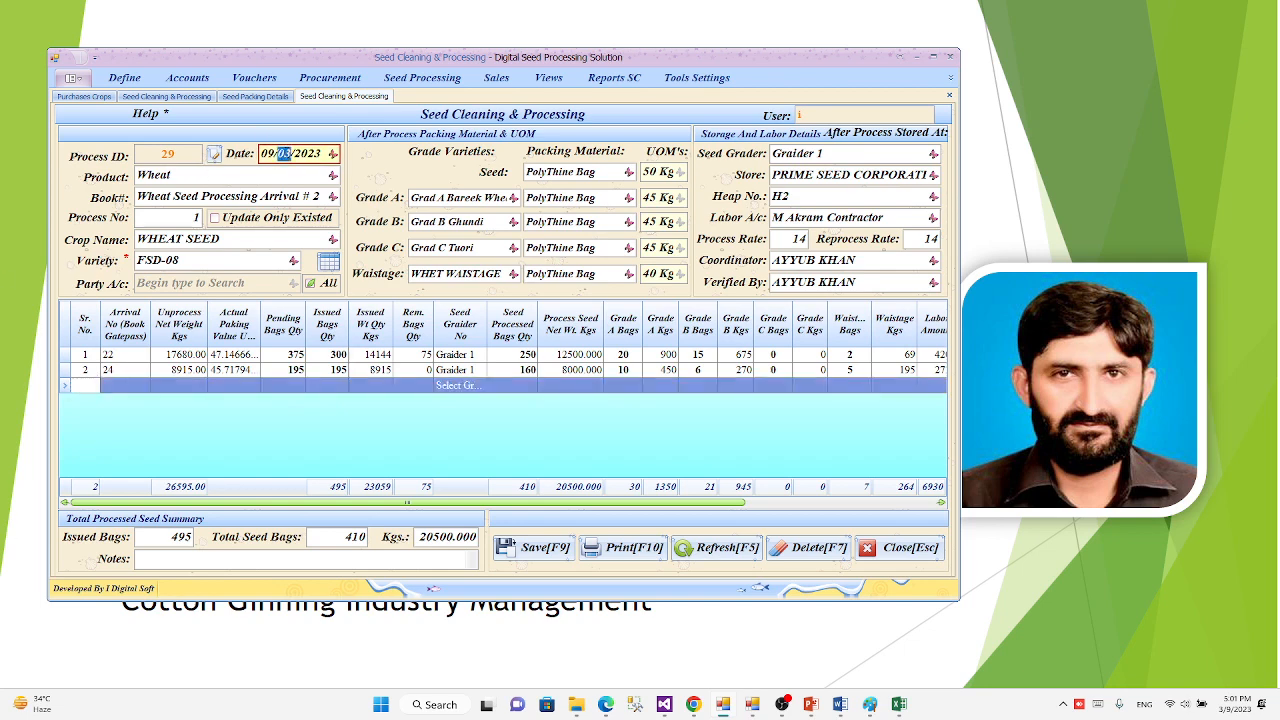
pyautogui.click(332, 153)
pyautogui.click(332, 153)
pyautogui.click(161, 537)
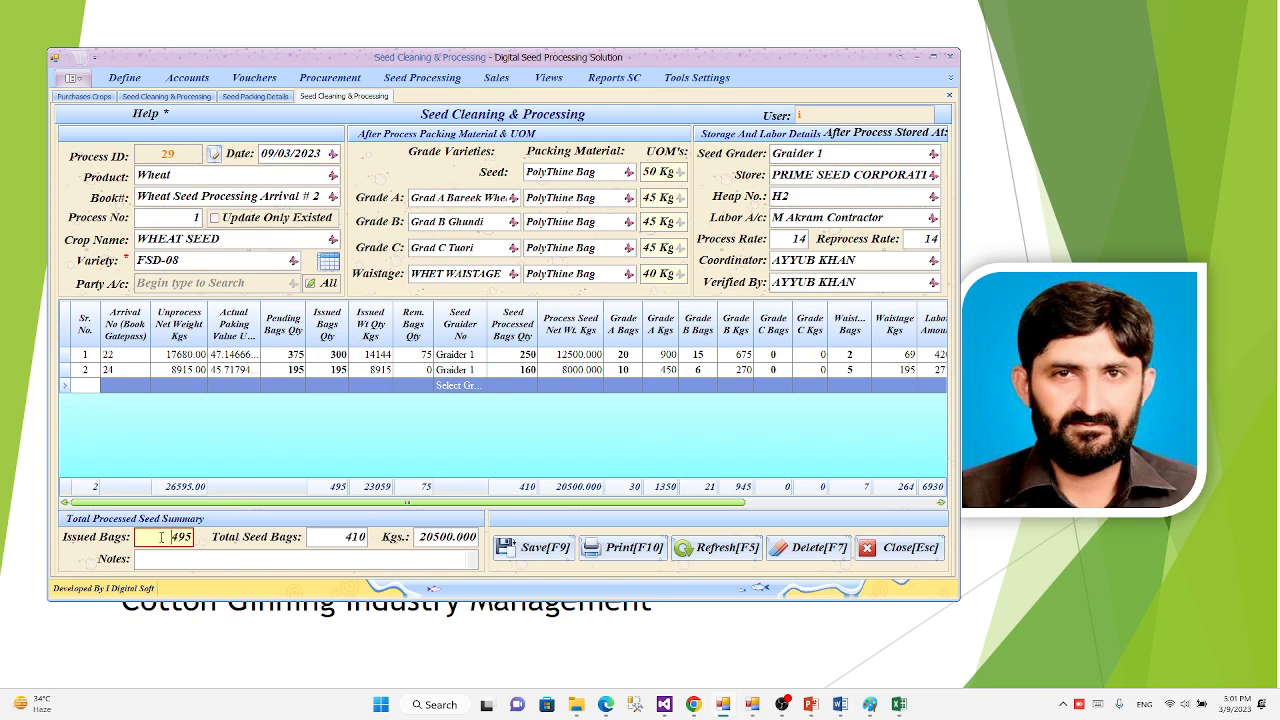
pyautogui.click(323, 537)
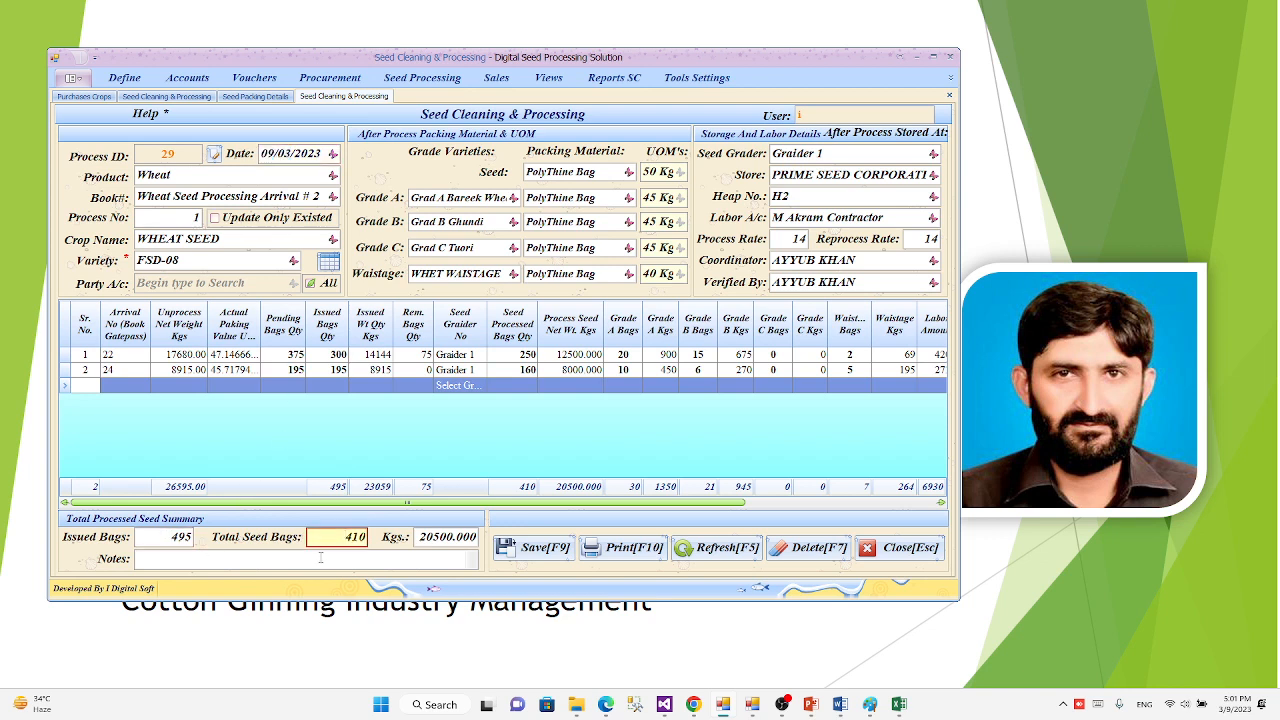
# Step: Enter "batch details" as the batch notes and save the Seed Cleaning & Processing record
pyautogui.click(320, 558)
pyautogui.write('ba')
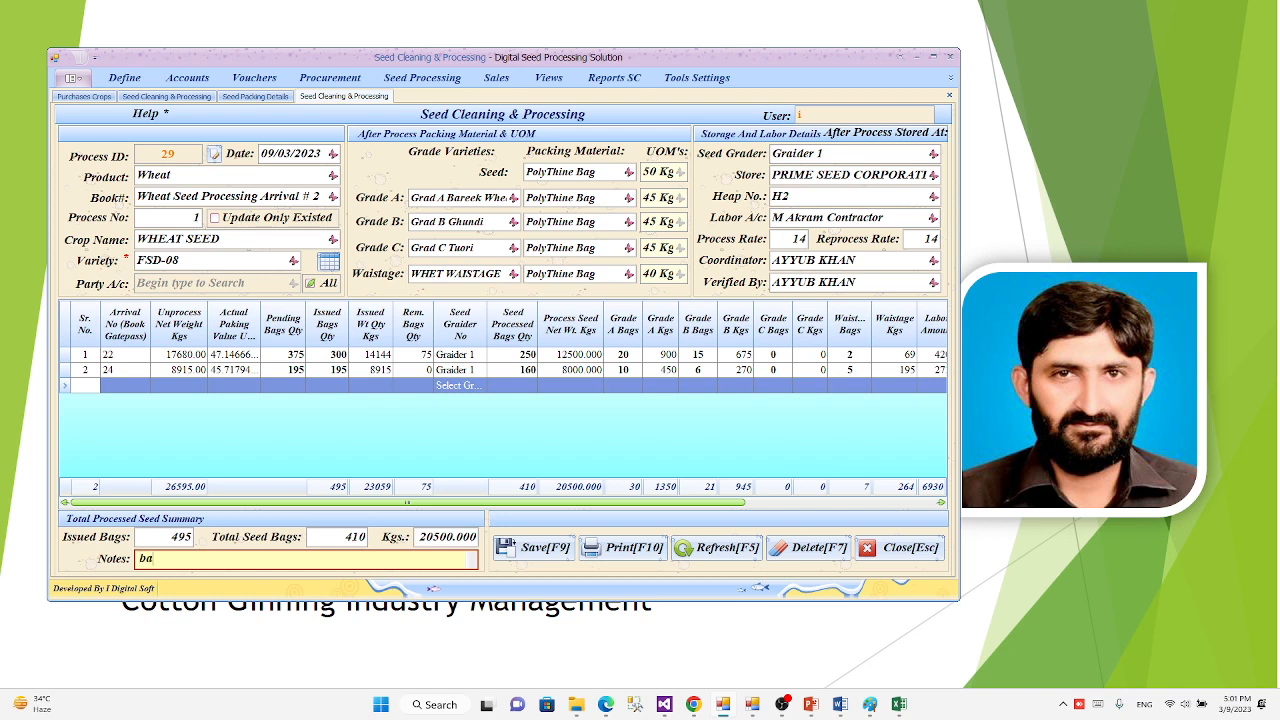
pyautogui.write('tch details')
pyautogui.press('Tab')
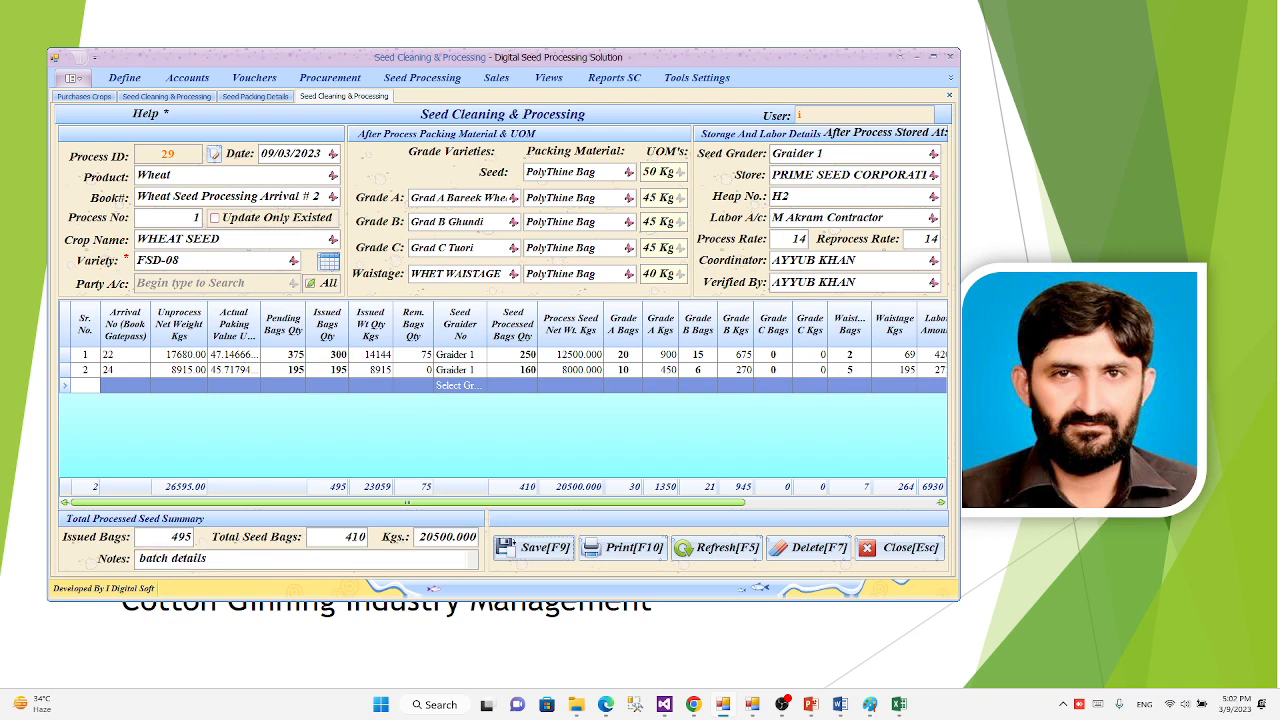
pyautogui.click(544, 557)
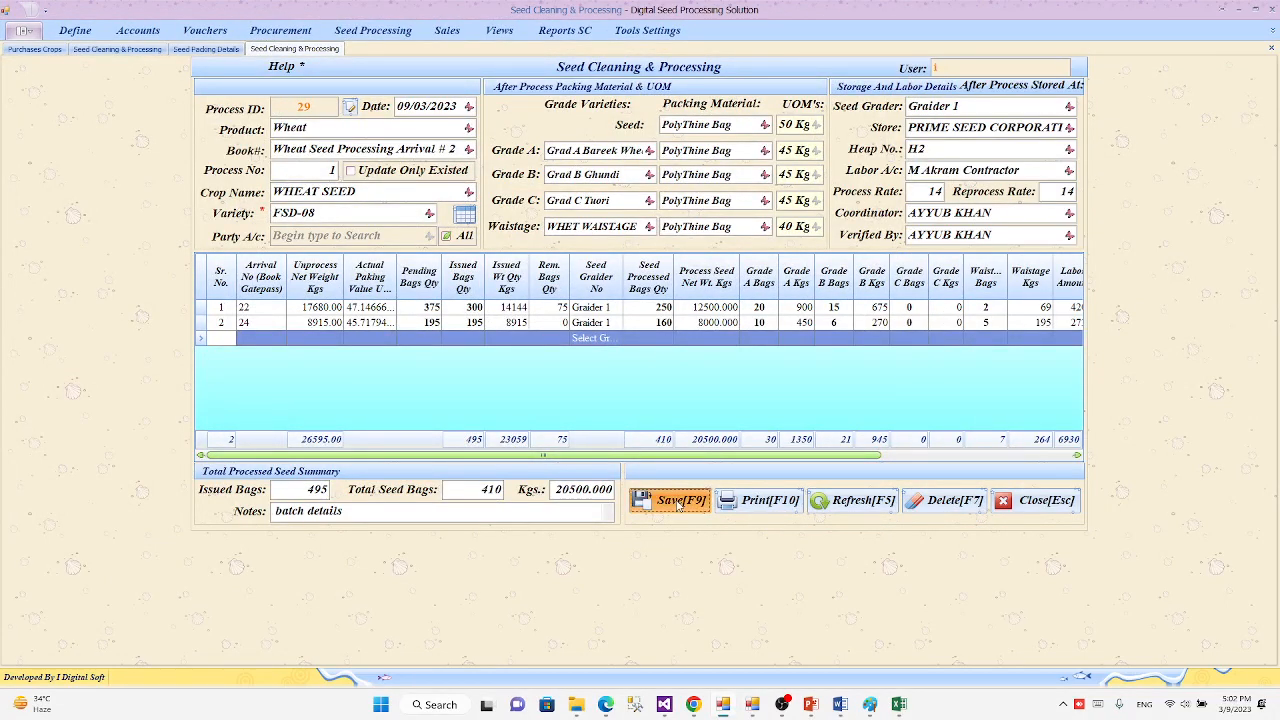
pyautogui.click(677, 505)
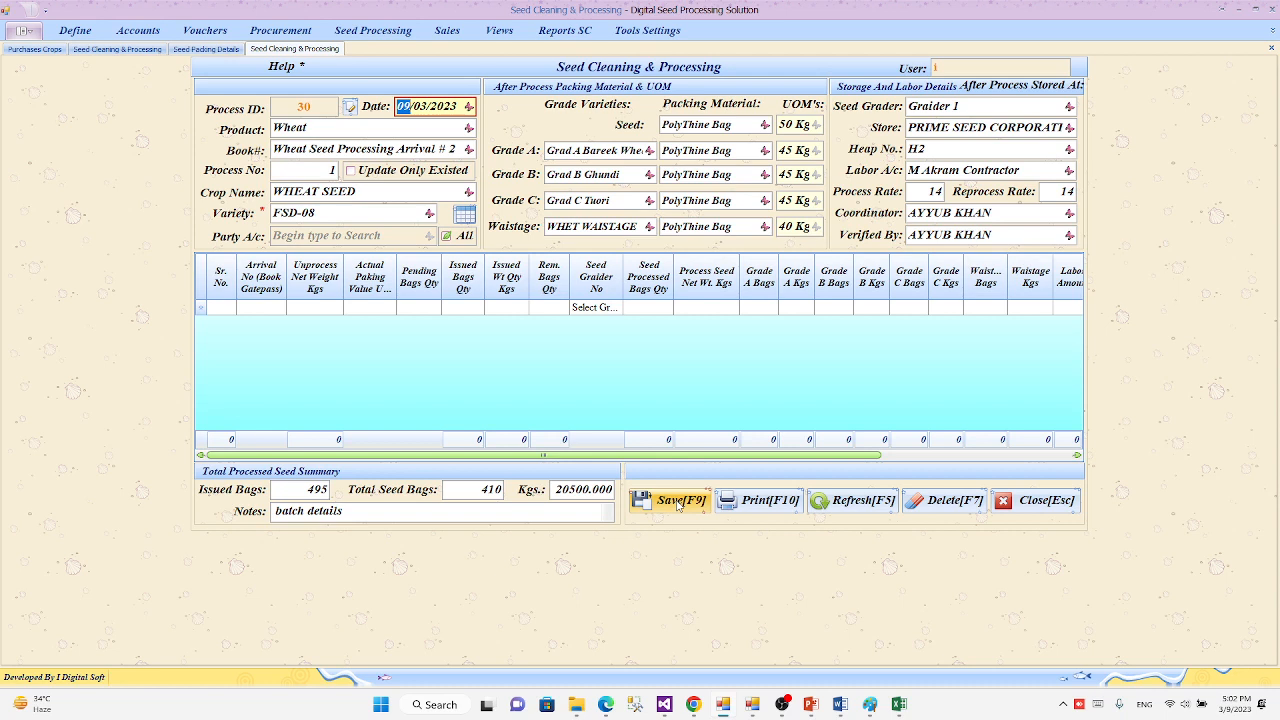
# Step: Replace the text in the notes with "Thanks"
pyautogui.doubleClick(356, 511)
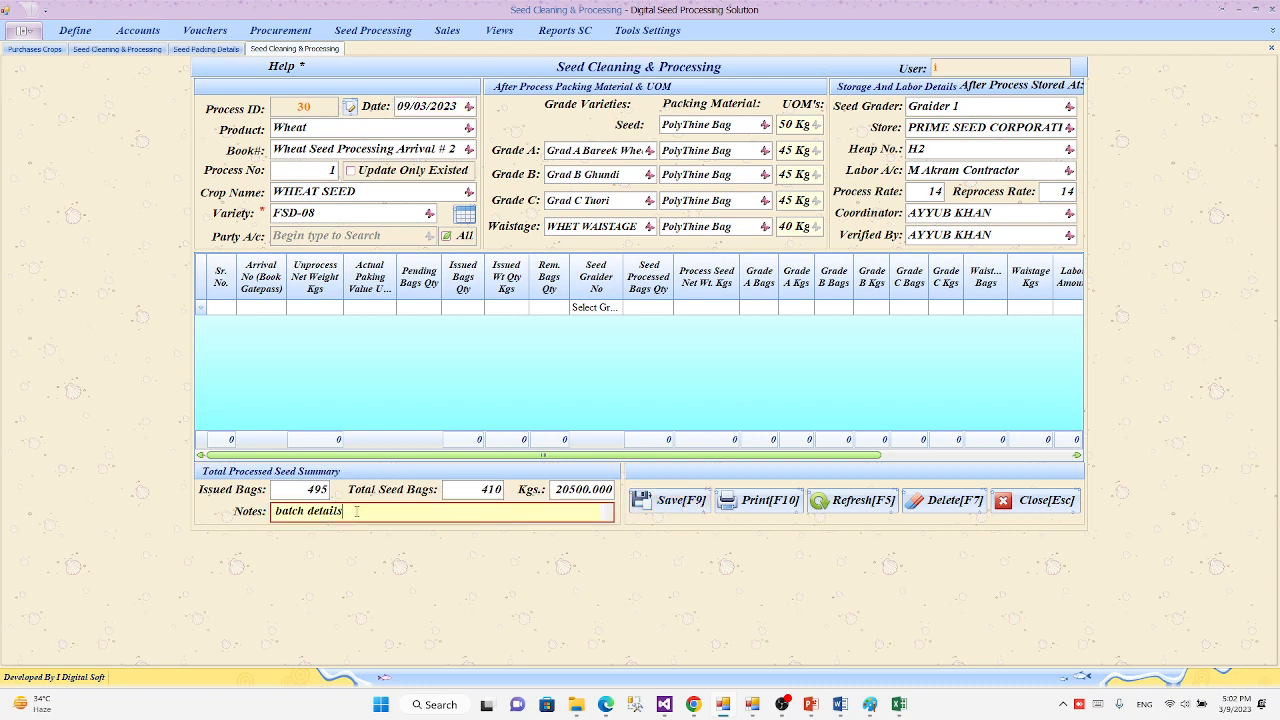
pyautogui.press('BackSpace')
# Step: Open a new Seed Packing Details form and place the cursor in its description
pyautogui.click(363, 32)
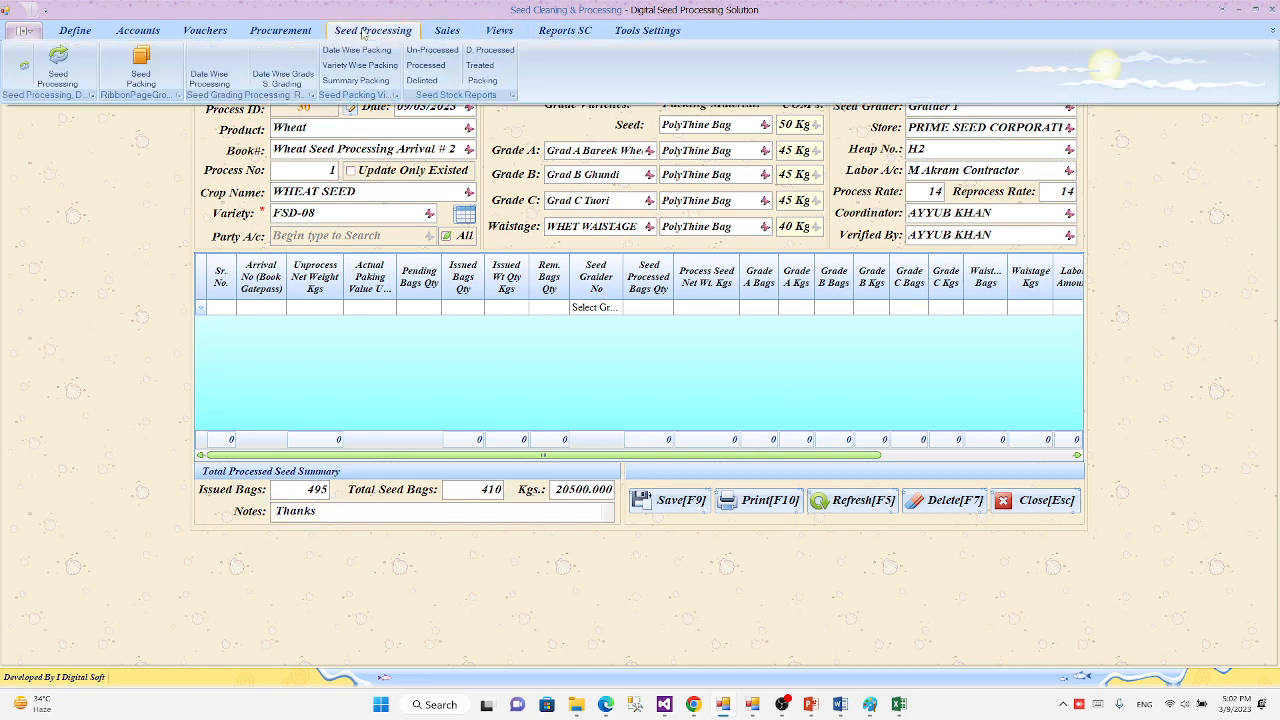
pyautogui.click(141, 68)
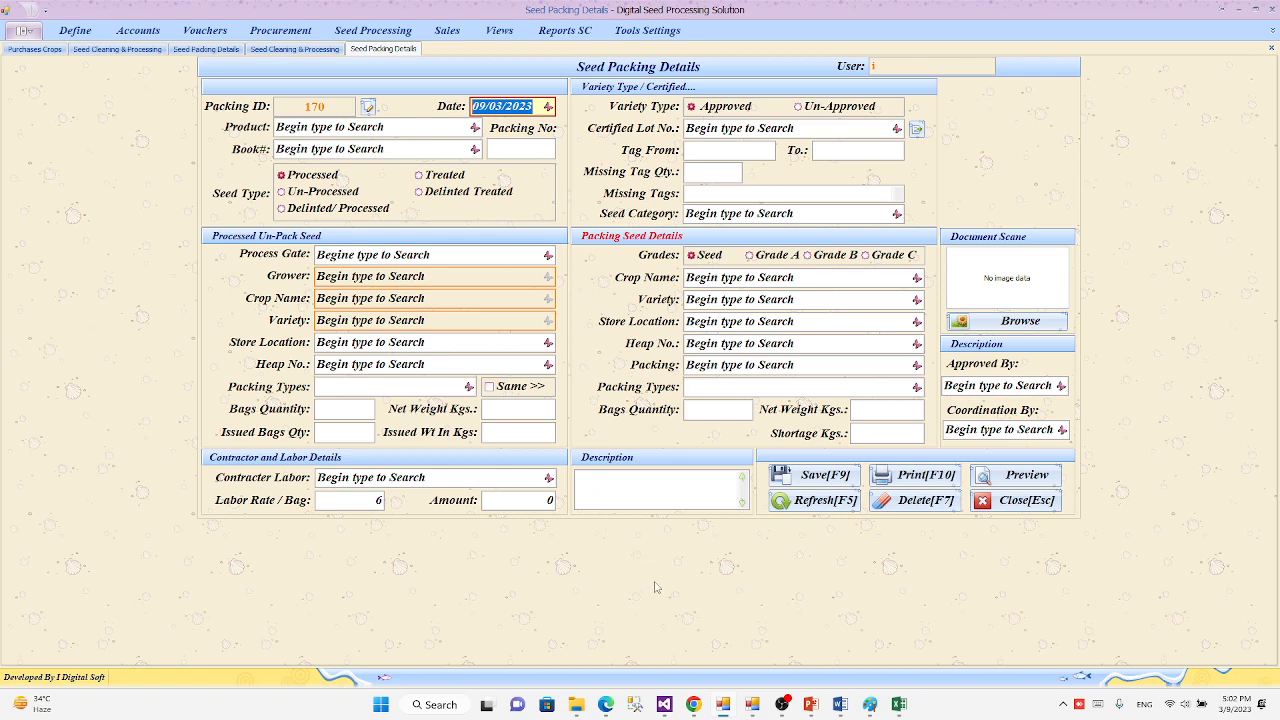
pyautogui.click(650, 495)
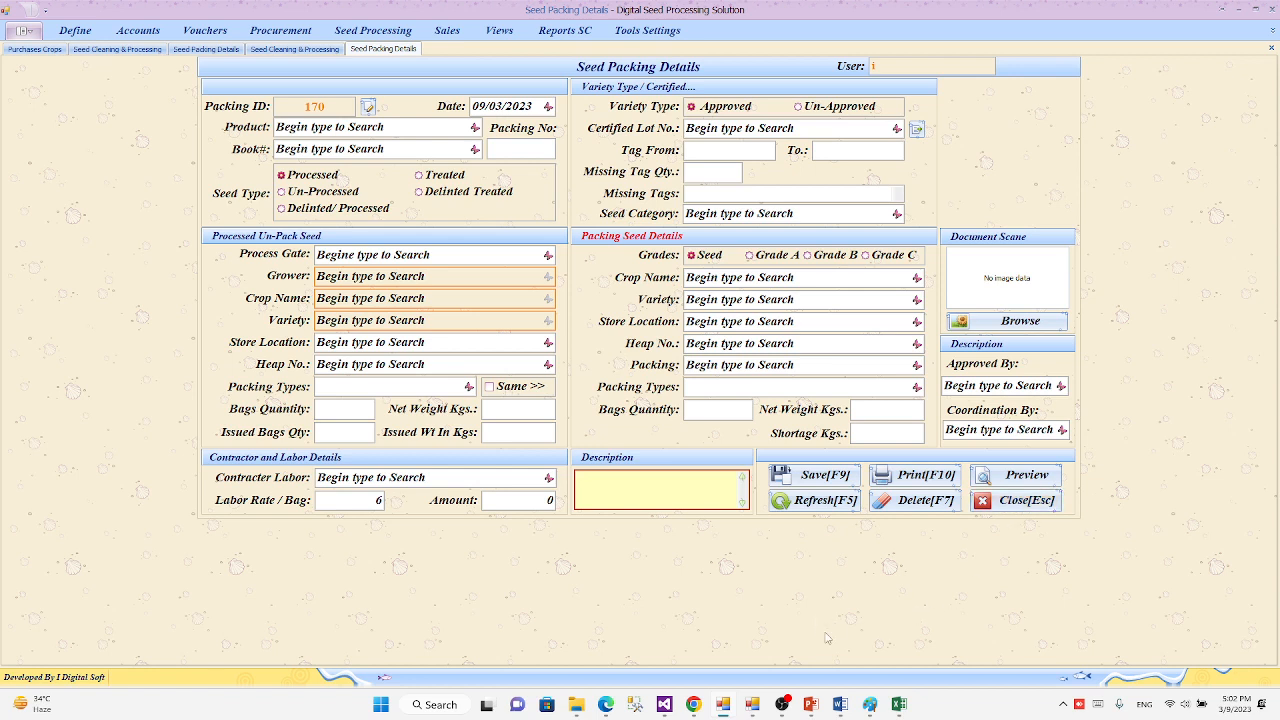
# Step: Switch to the Digital ERP User Manual in Word and go back to the start of its Seed Processing section
pyautogui.click(842, 710)
pyautogui.click(795, 667)
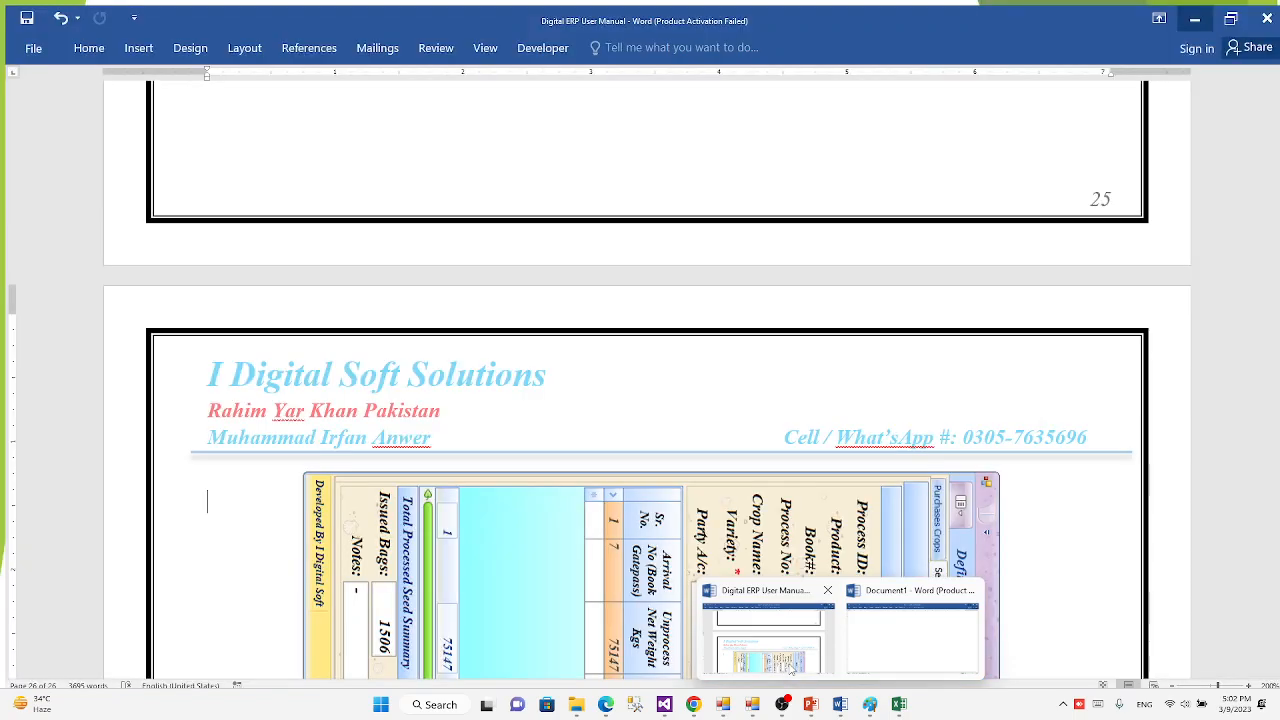
pyautogui.scroll(10, 688, 389)
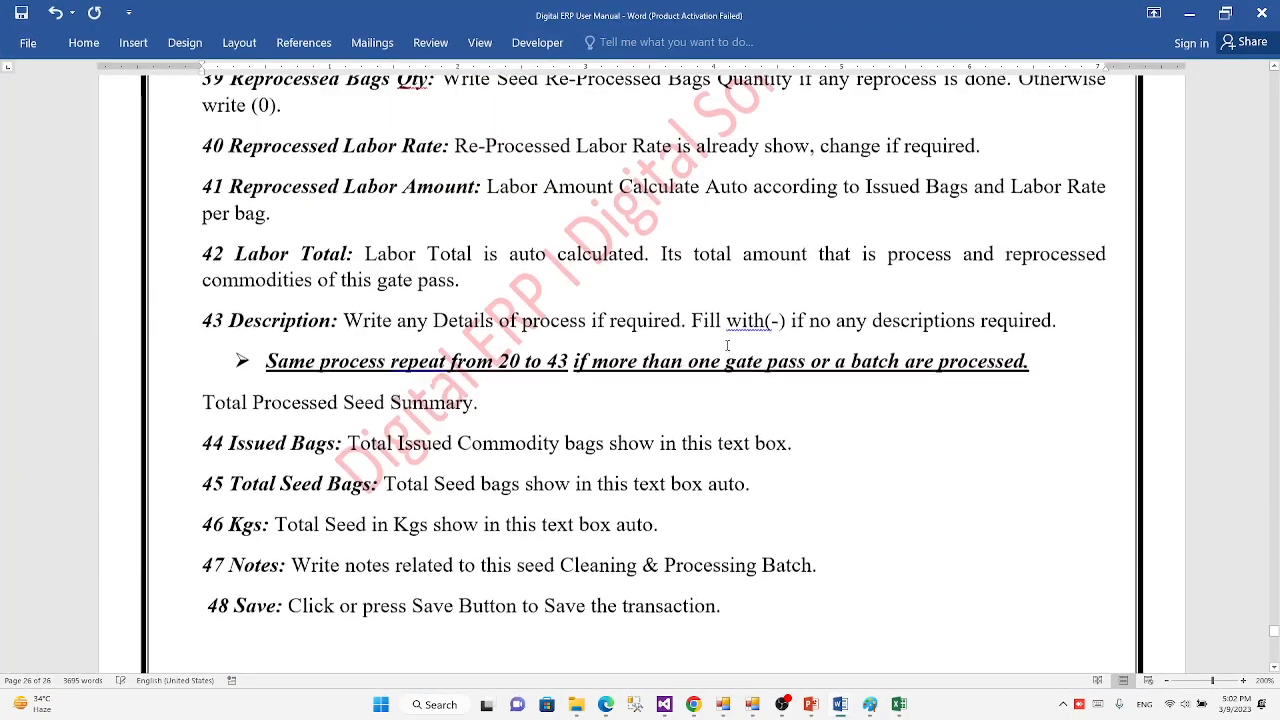
pyautogui.scroll(15, 669, 375)
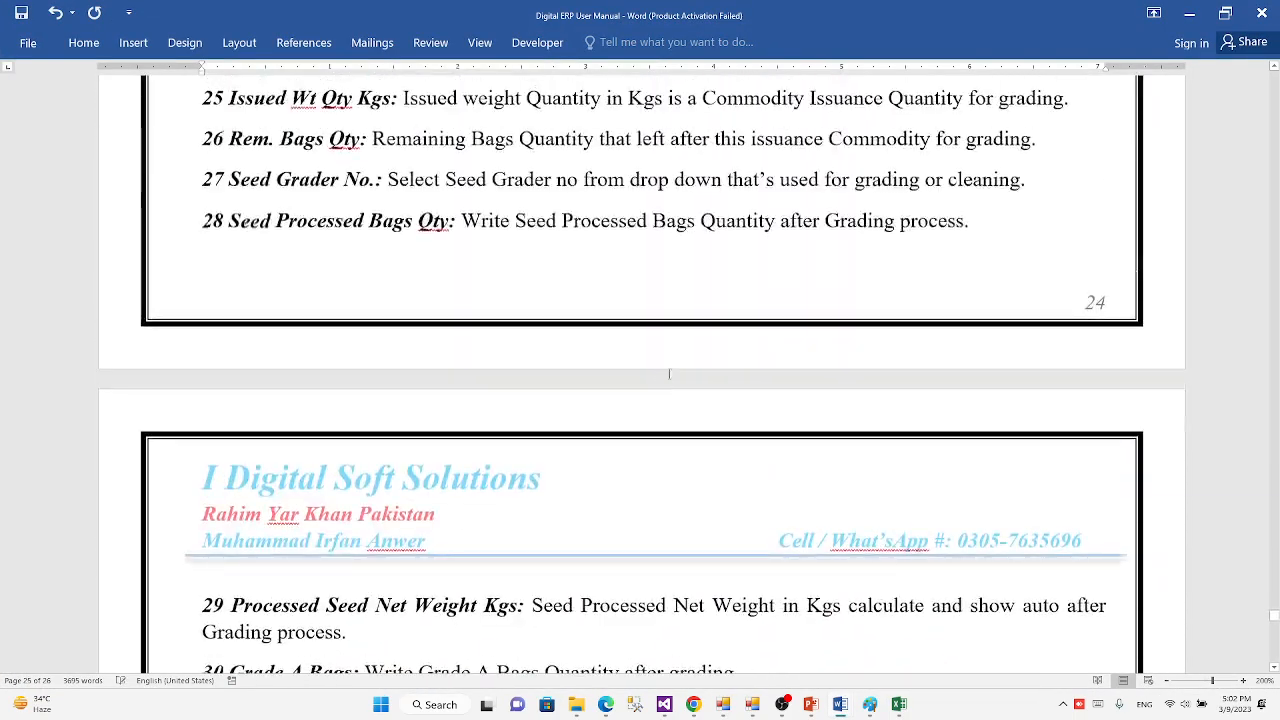
pyautogui.scroll(15, 670, 378)
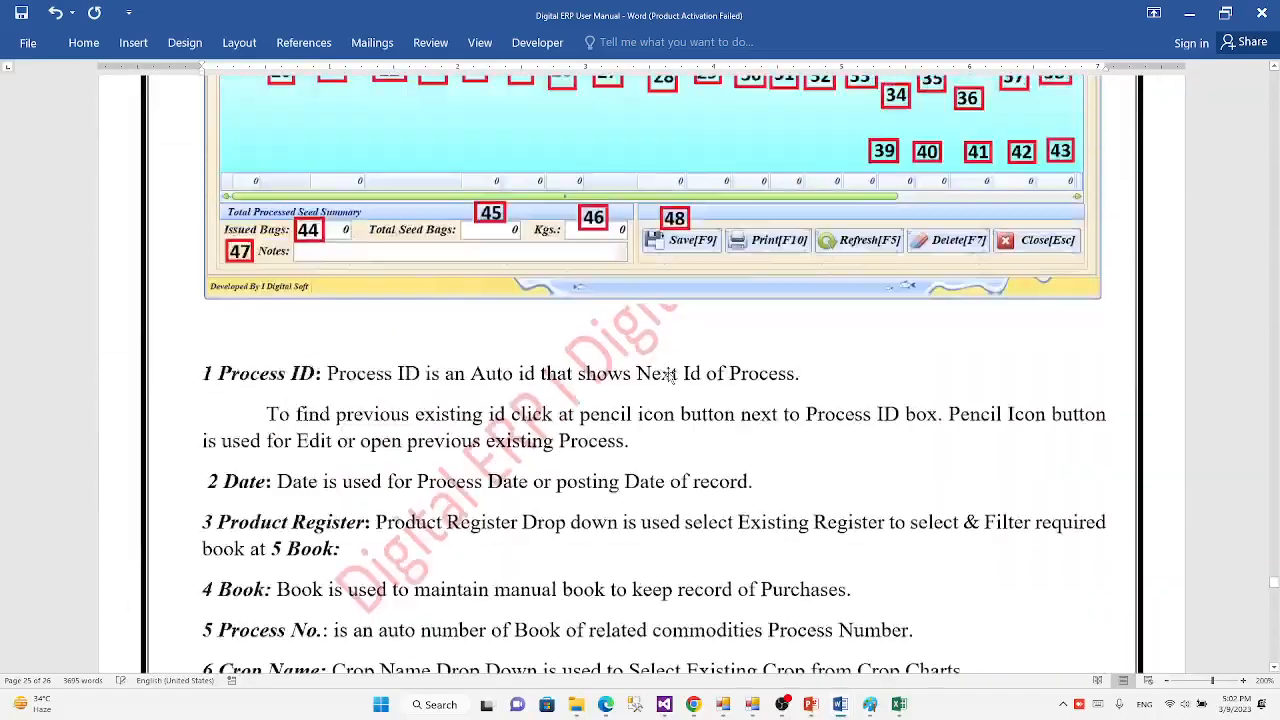
pyautogui.scroll(10, 669, 372)
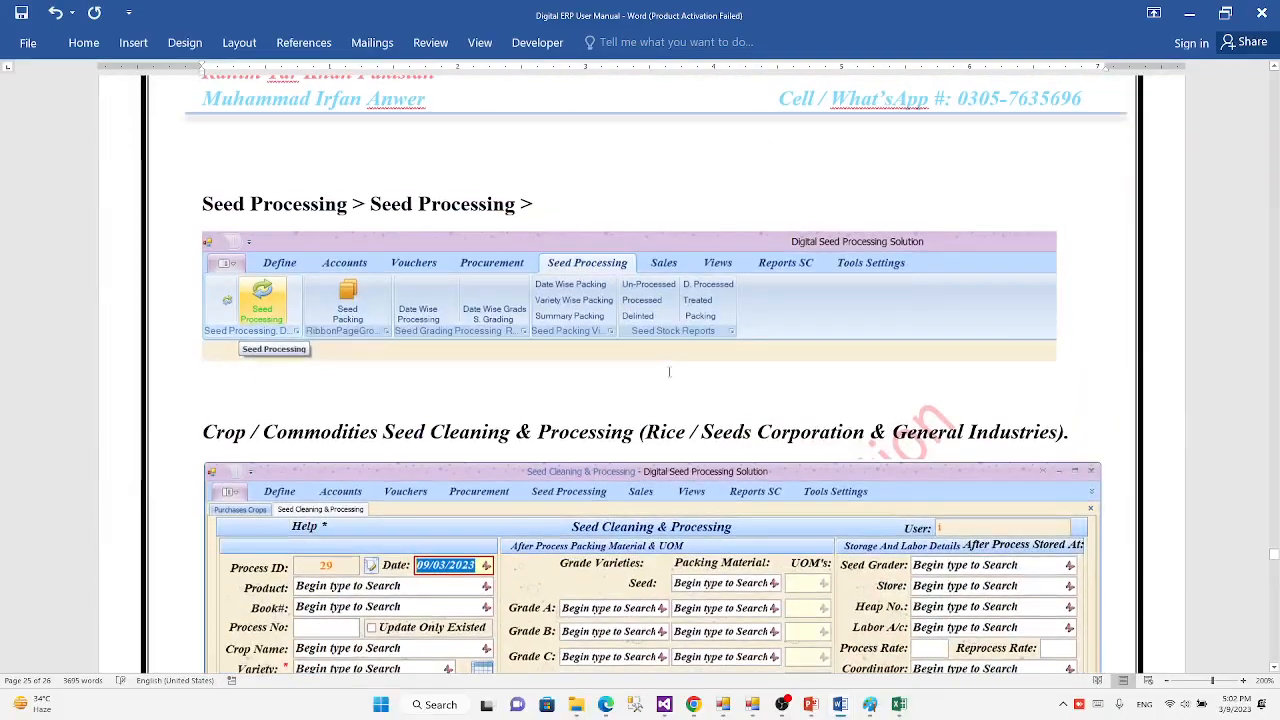
pyautogui.scroll(3, 669, 371)
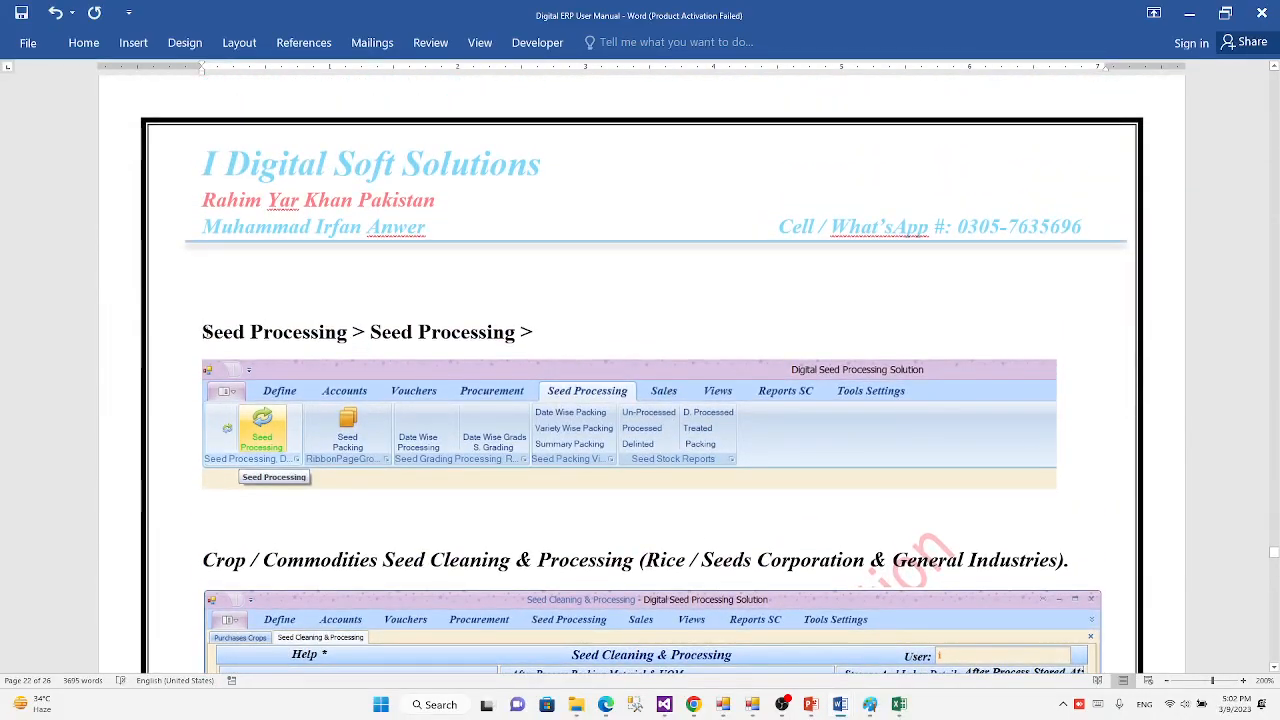
# Step: Highlight both parts of the manual's "Seed Processing > Seed Processing" path and examine the Seed Cleaning & Processing form illustration below it
pyautogui.moveTo(204, 332); pyautogui.dragTo(354, 334)
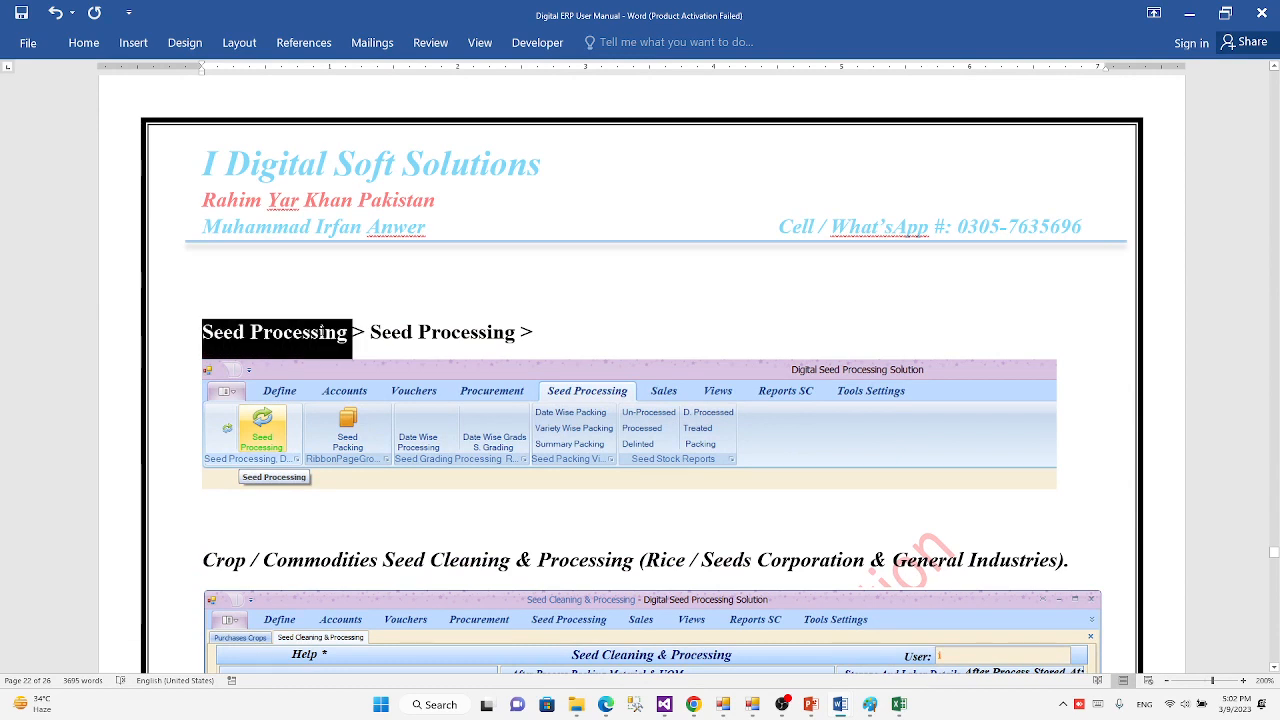
pyautogui.click(371, 333)
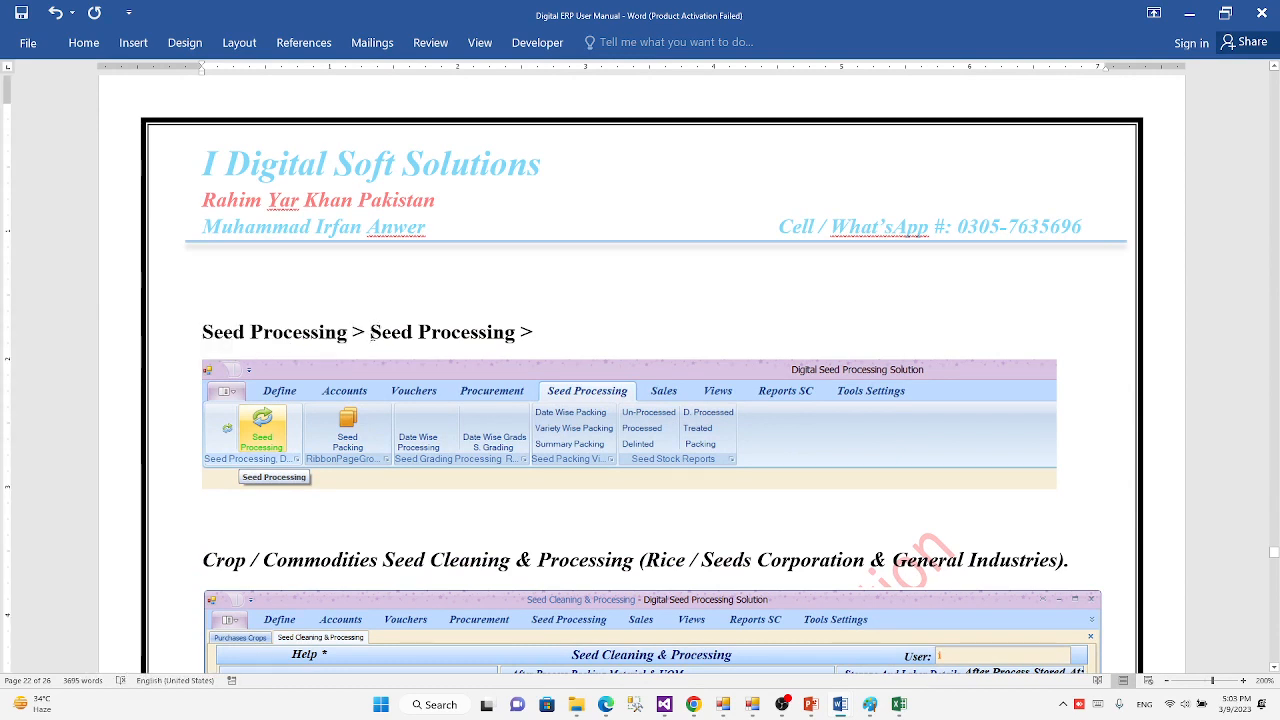
pyautogui.moveTo(371, 333); pyautogui.dragTo(519, 334)
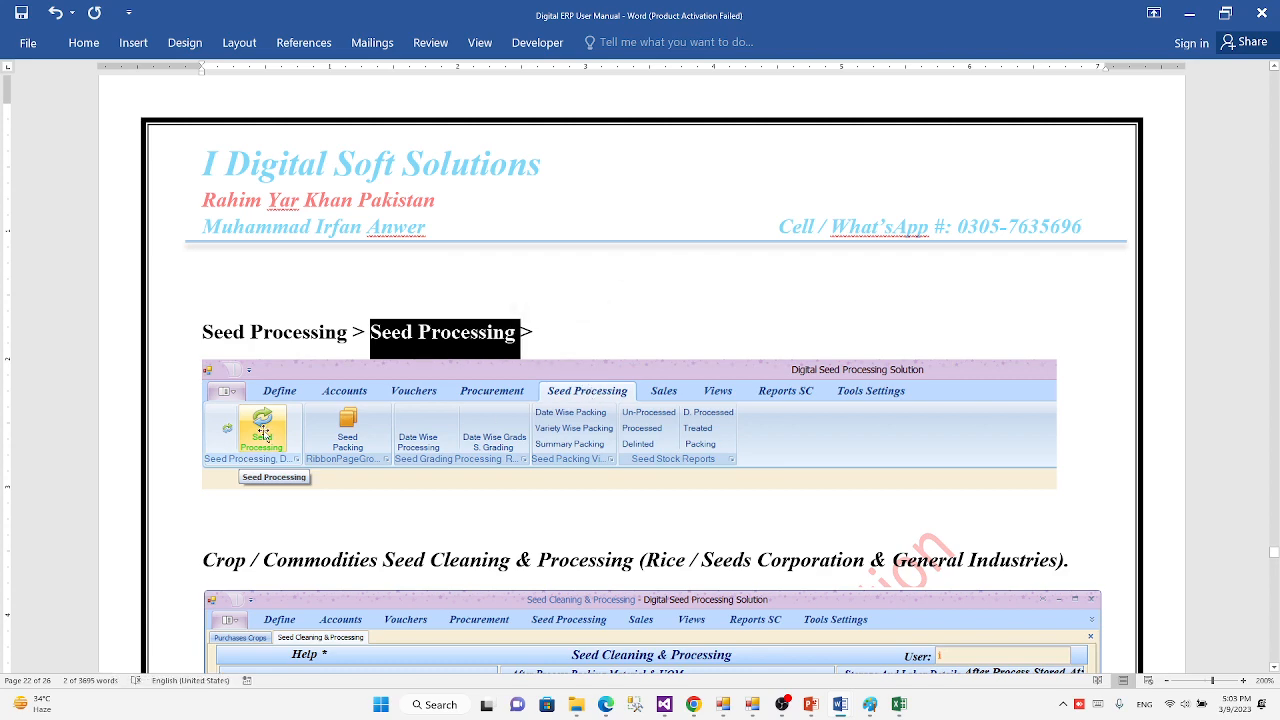
pyautogui.scroll(-5, 280, 520)
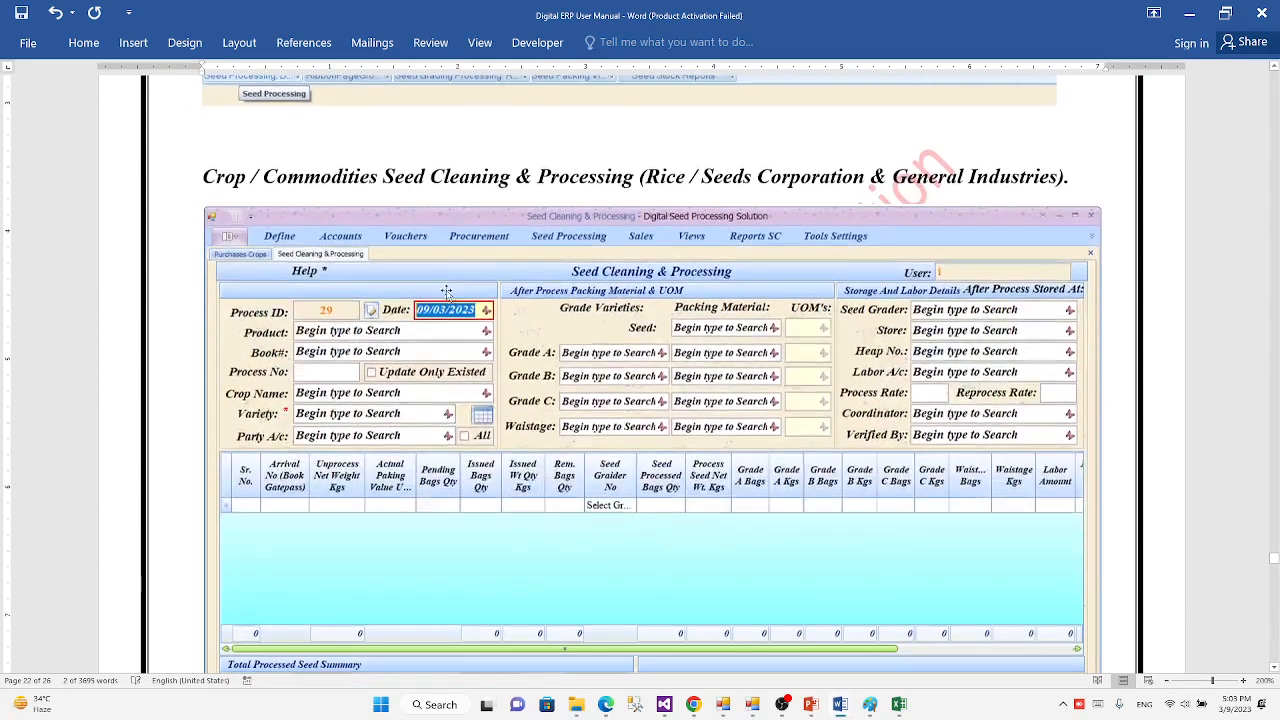
pyautogui.scroll(-1, 557, 358)
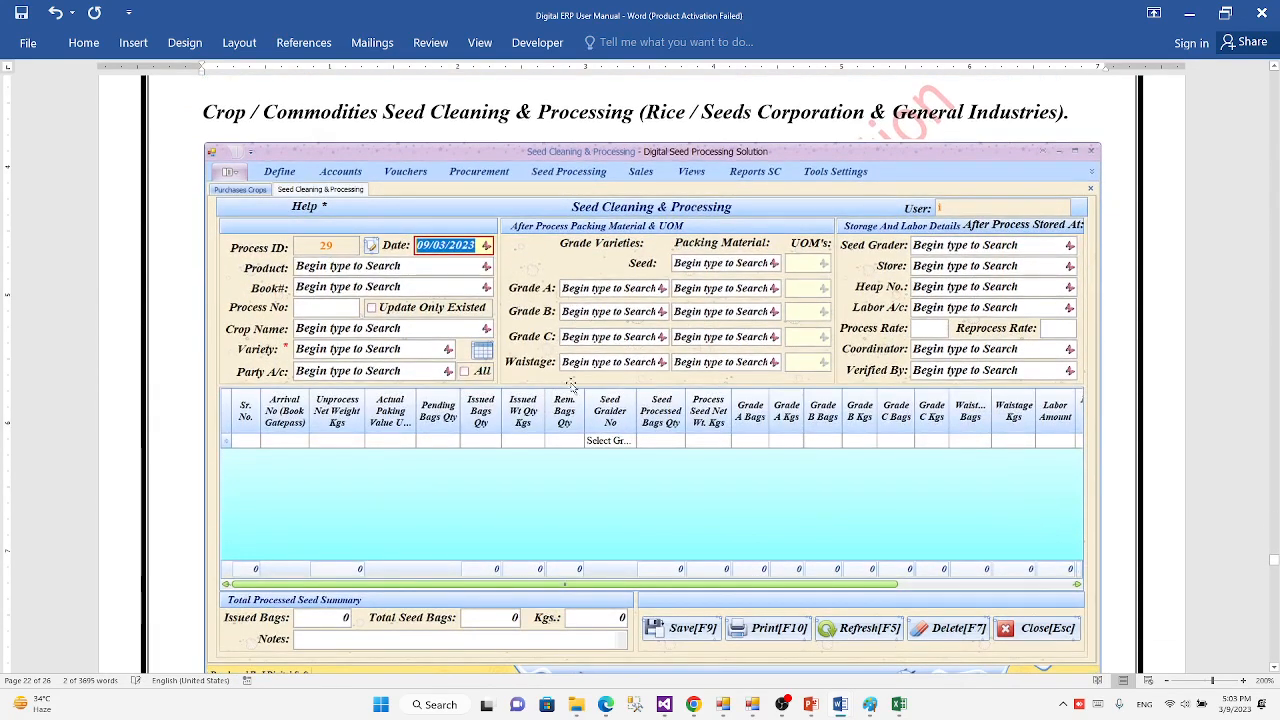
# Step: Examine the numbered Seed Cleaning & Processing form illustration, and highlight the "1 Process ID" label and its one-sentence explanation below
pyautogui.scroll(-10, 453, 329)
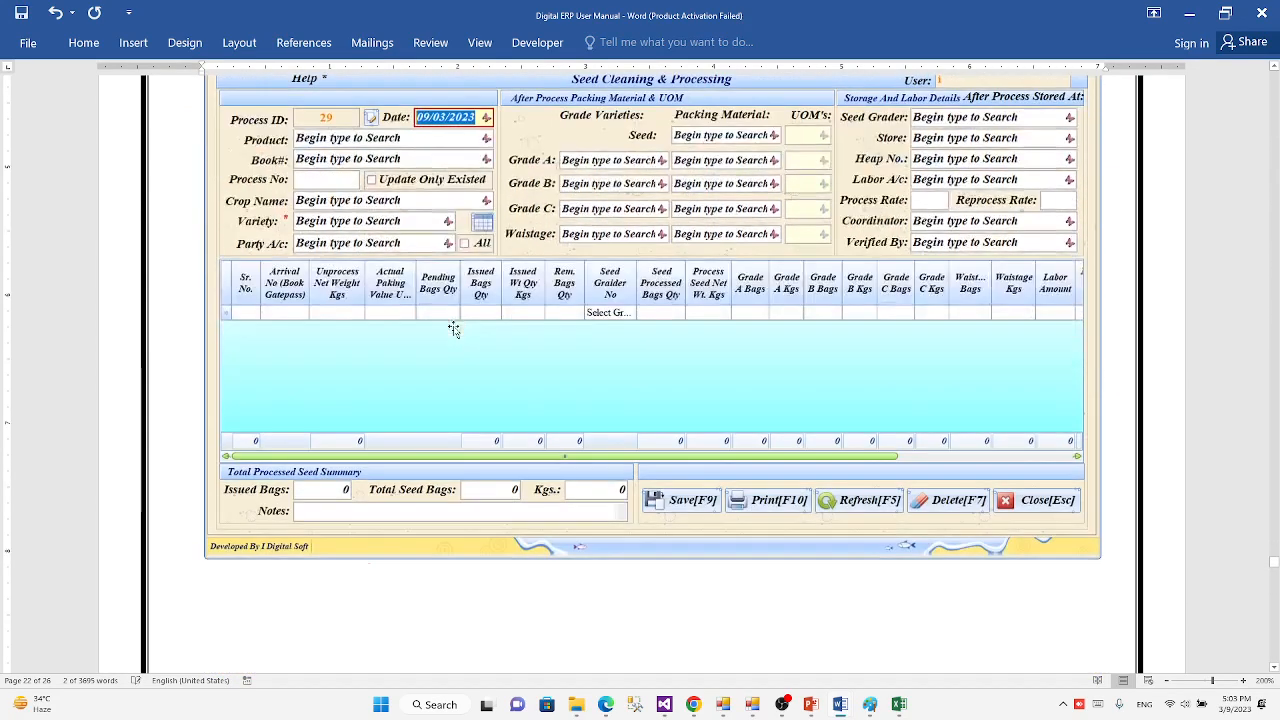
pyautogui.scroll(-5, 453, 329)
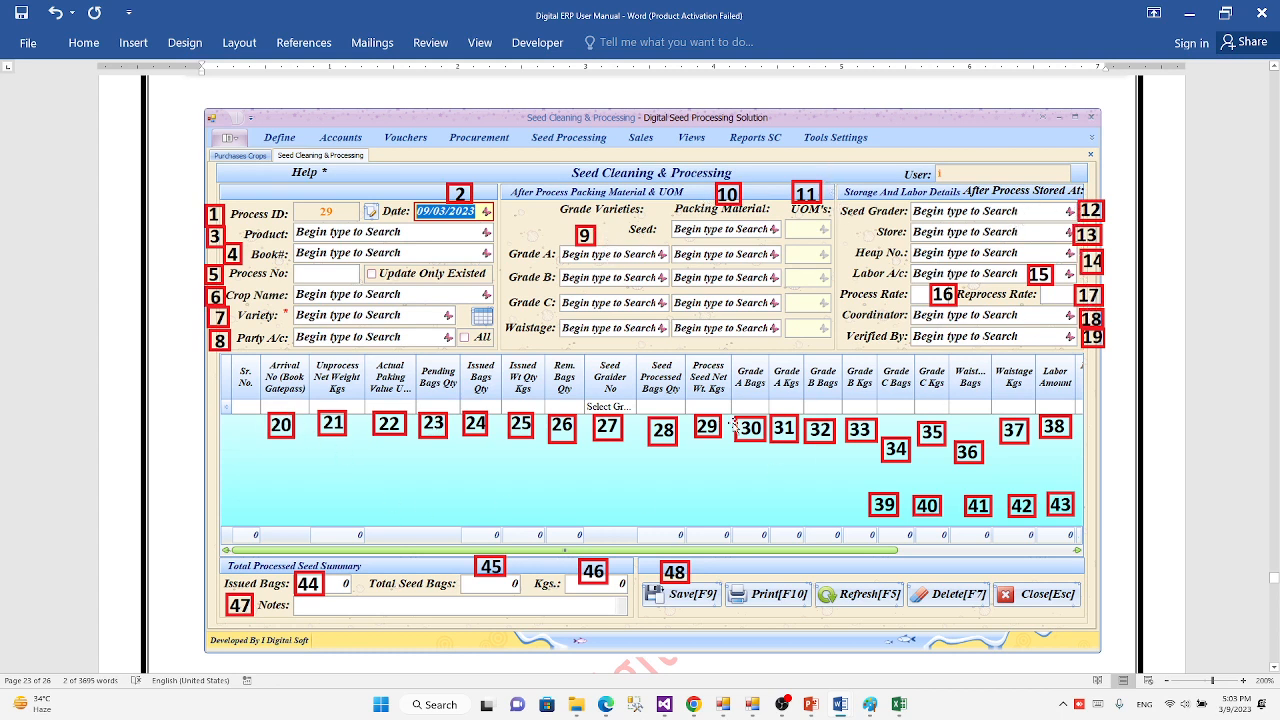
pyautogui.scroll(-8, 1002, 468)
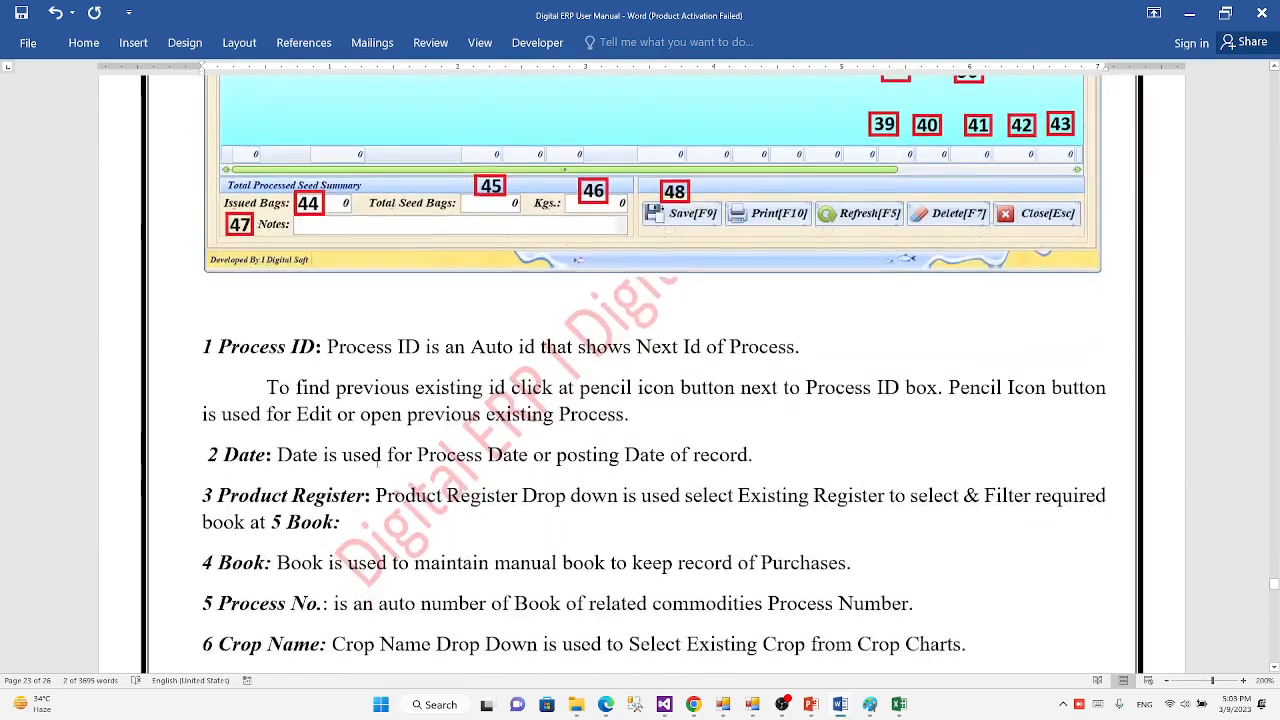
pyautogui.moveTo(316, 280); pyautogui.dragTo(202, 280)
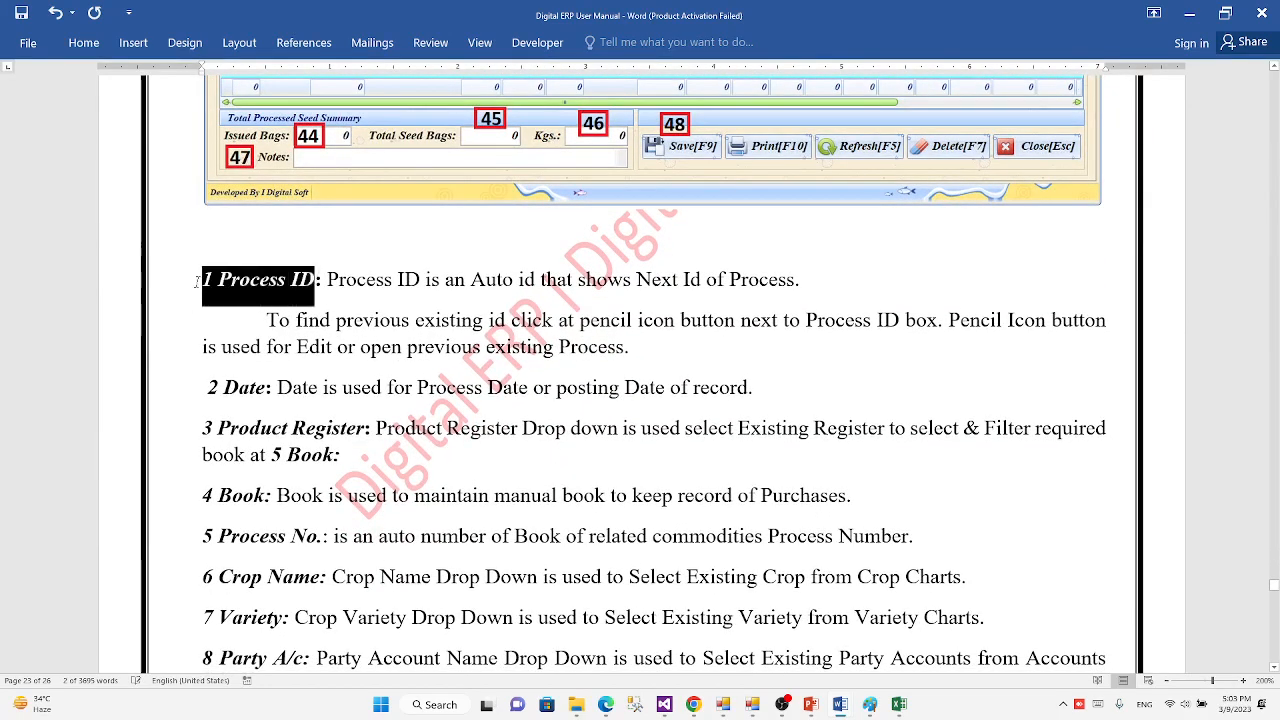
pyautogui.click(325, 280)
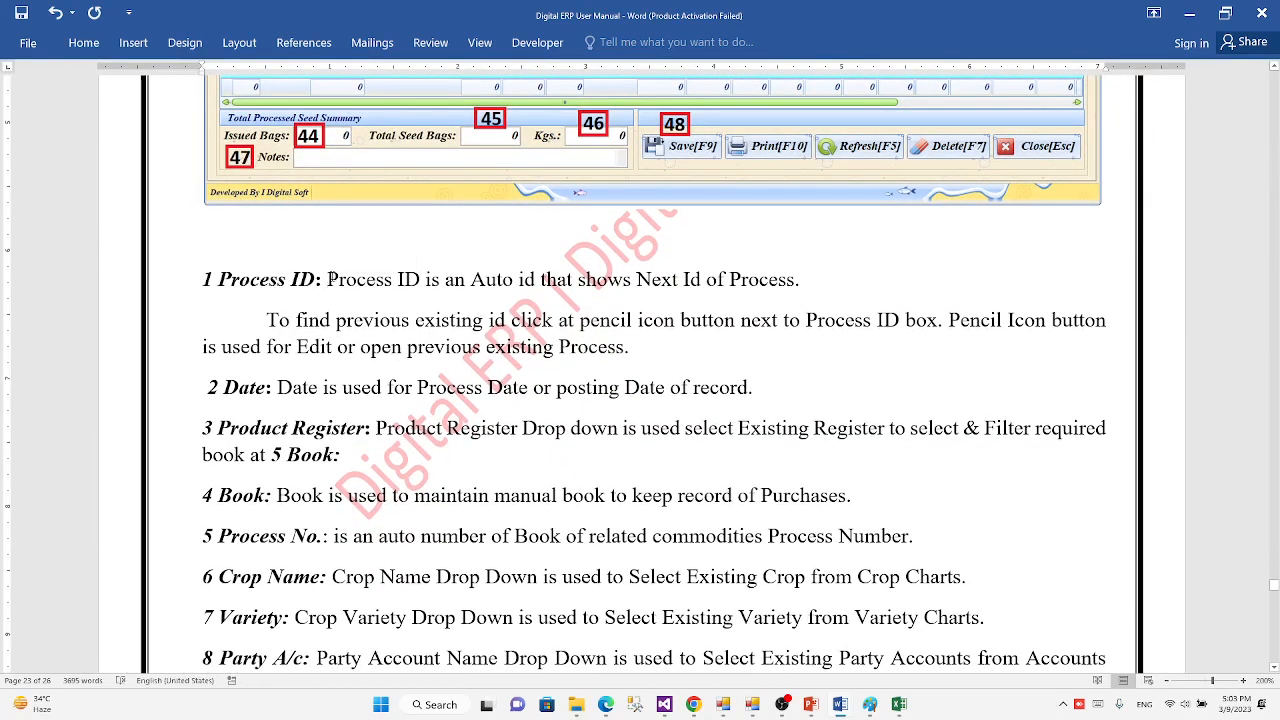
pyautogui.moveTo(326, 280); pyautogui.dragTo(806, 283)
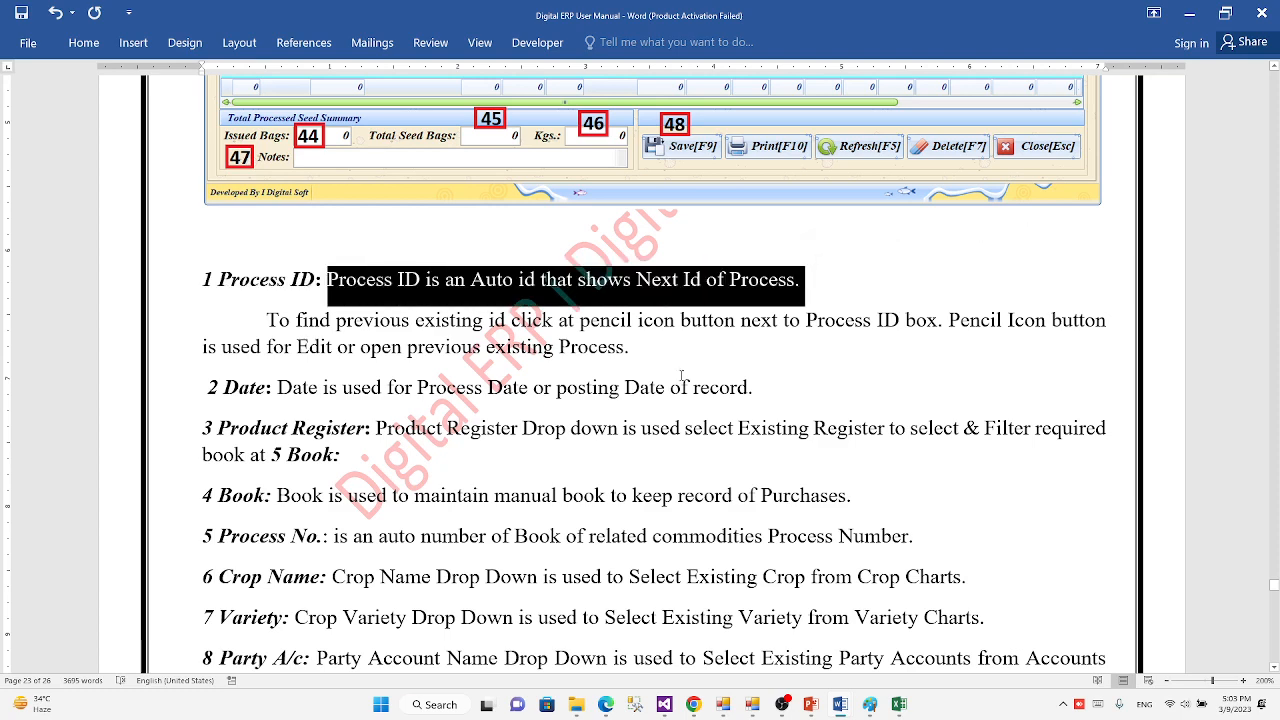
# Step: Review the descriptions of fields 2 to 8, highlighting the Product Register and Process No. explanations
pyautogui.scroll(-3, 681, 376)
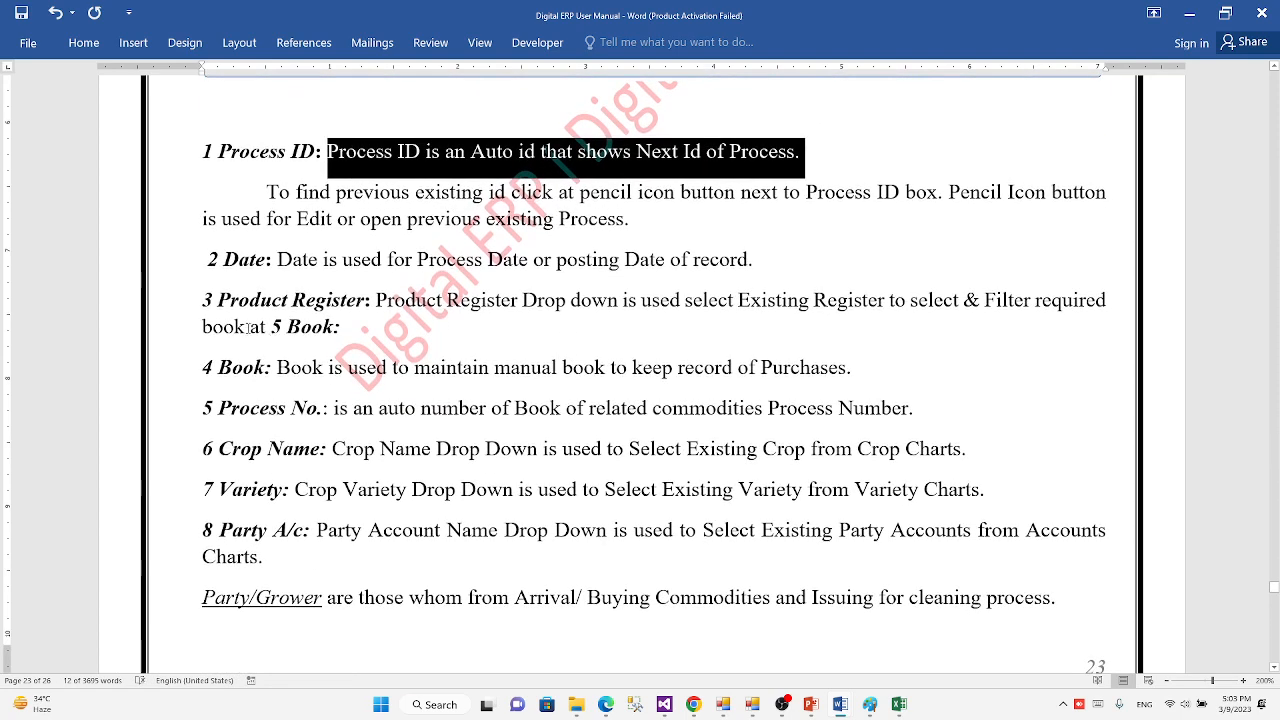
pyautogui.scroll(-2, 248, 326)
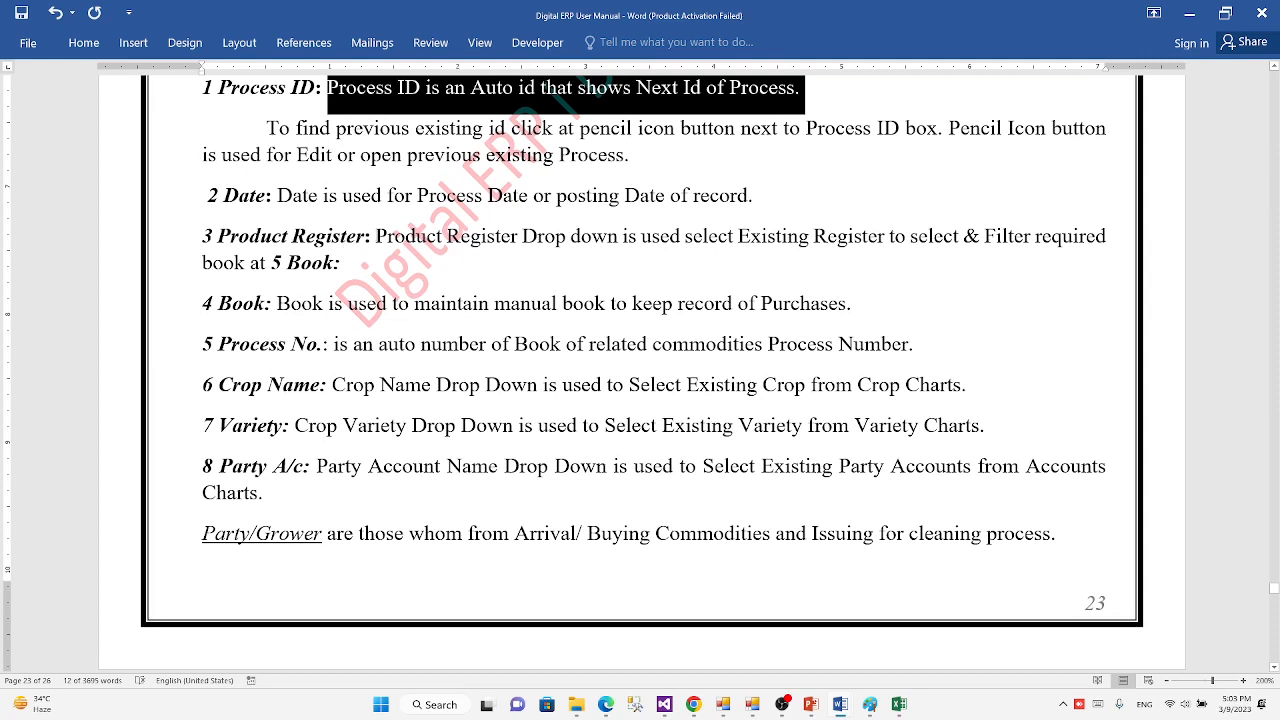
pyautogui.moveTo(375, 236); pyautogui.dragTo(1108, 236)
pyautogui.click(347, 262)
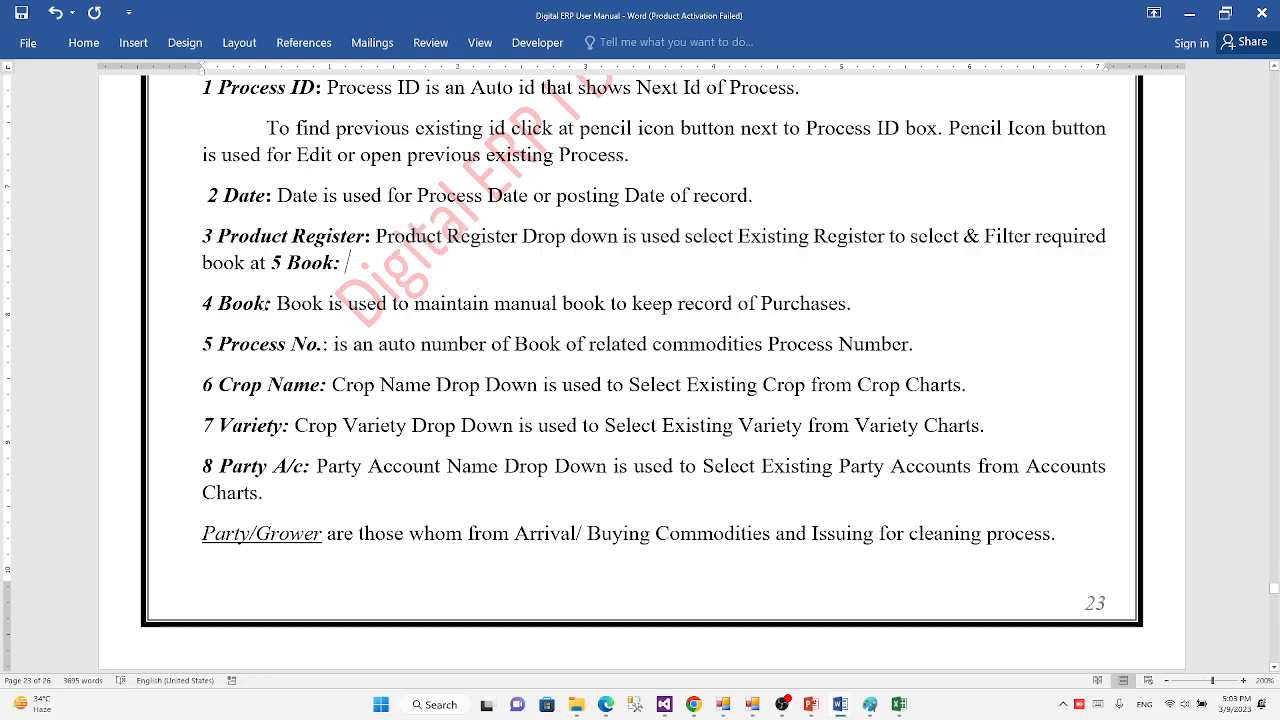
pyautogui.scroll(-2, 214, 337)
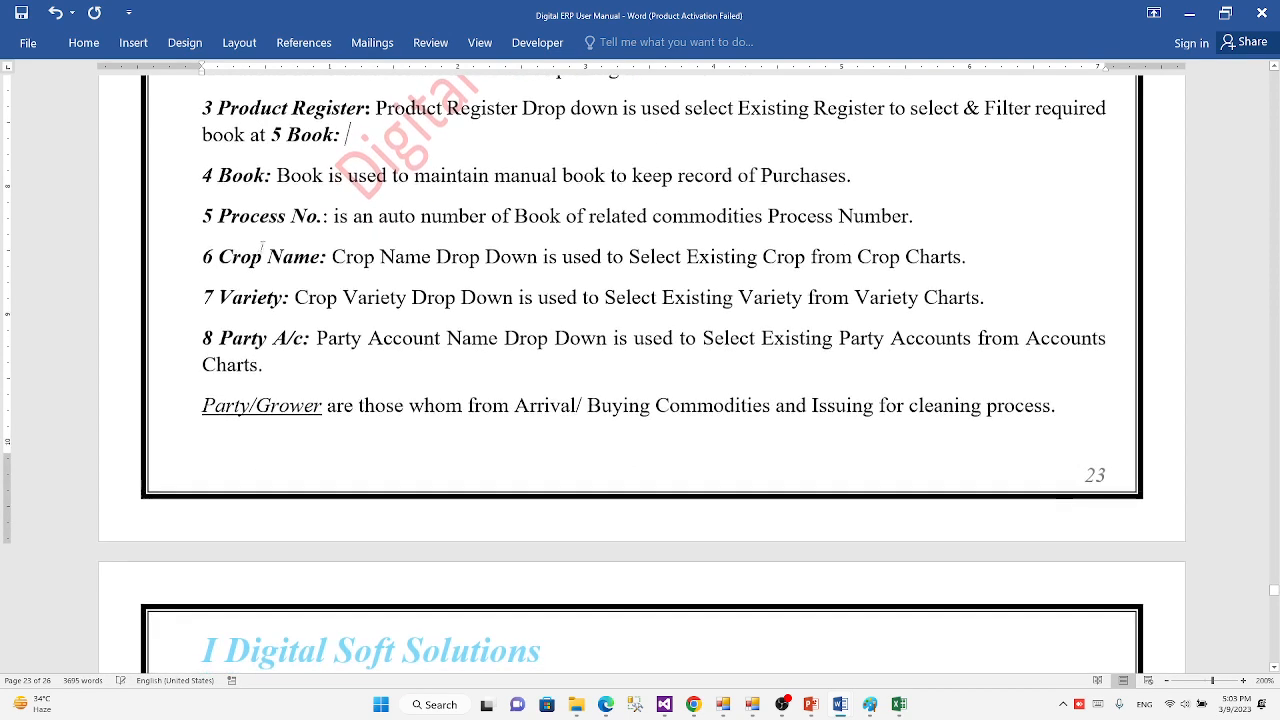
pyautogui.moveTo(333, 216); pyautogui.dragTo(766, 216)
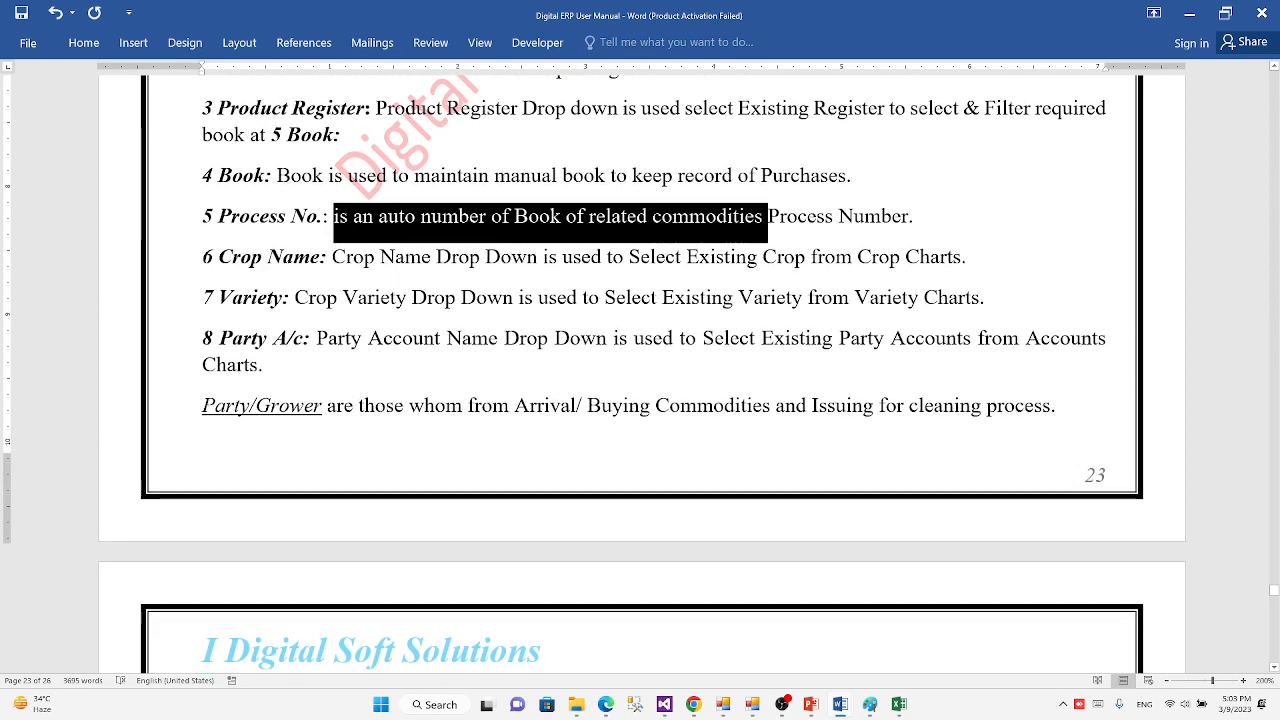
pyautogui.click(476, 297)
# Step: Read the field descriptions from "9 Grade Varieties" onward and examine the rotated, filled-in form illustration at the manual's end
pyautogui.scroll(-1, 476, 297)
pyautogui.scroll(-8, 240, 326)
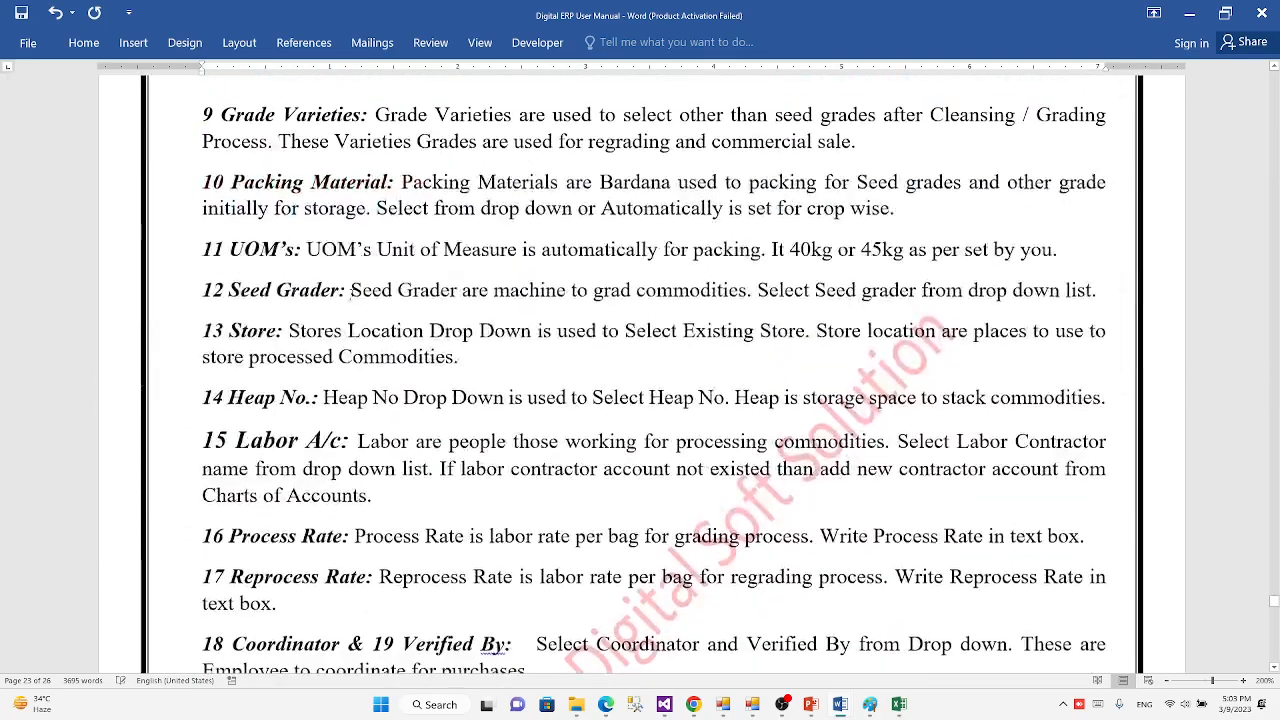
pyautogui.scroll(-10, 336, 228)
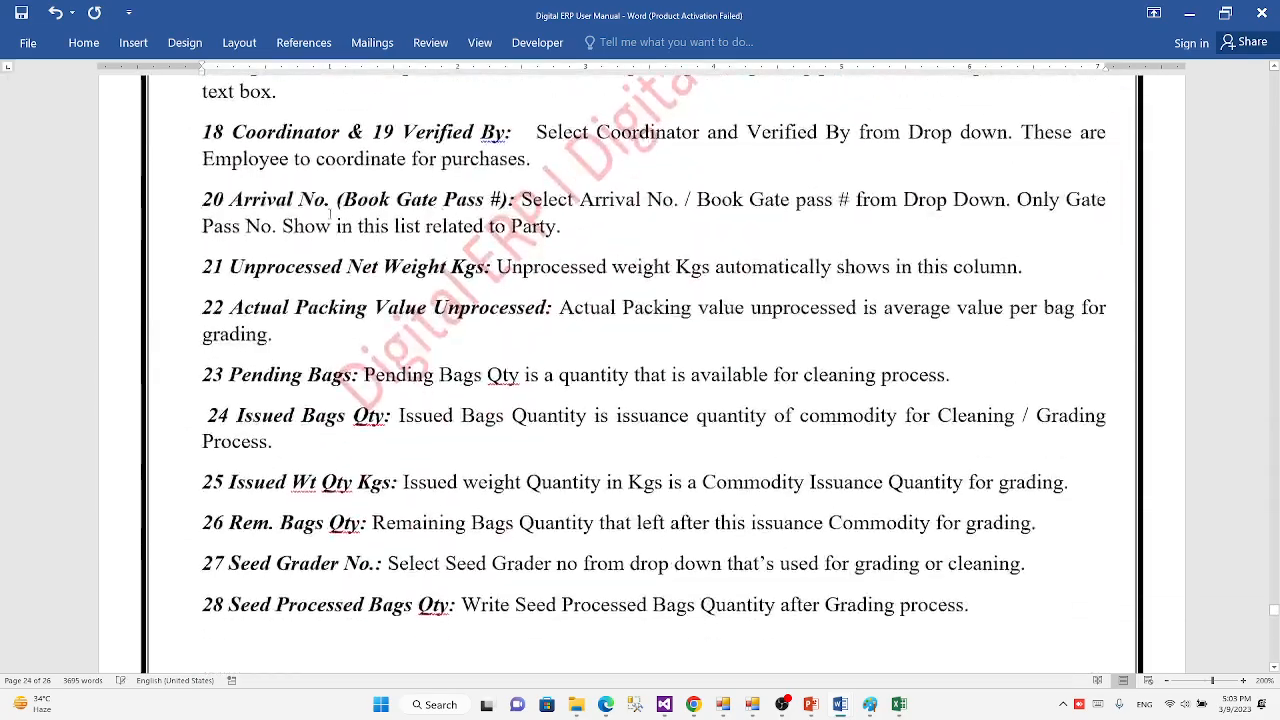
pyautogui.scroll(-10, 329, 210)
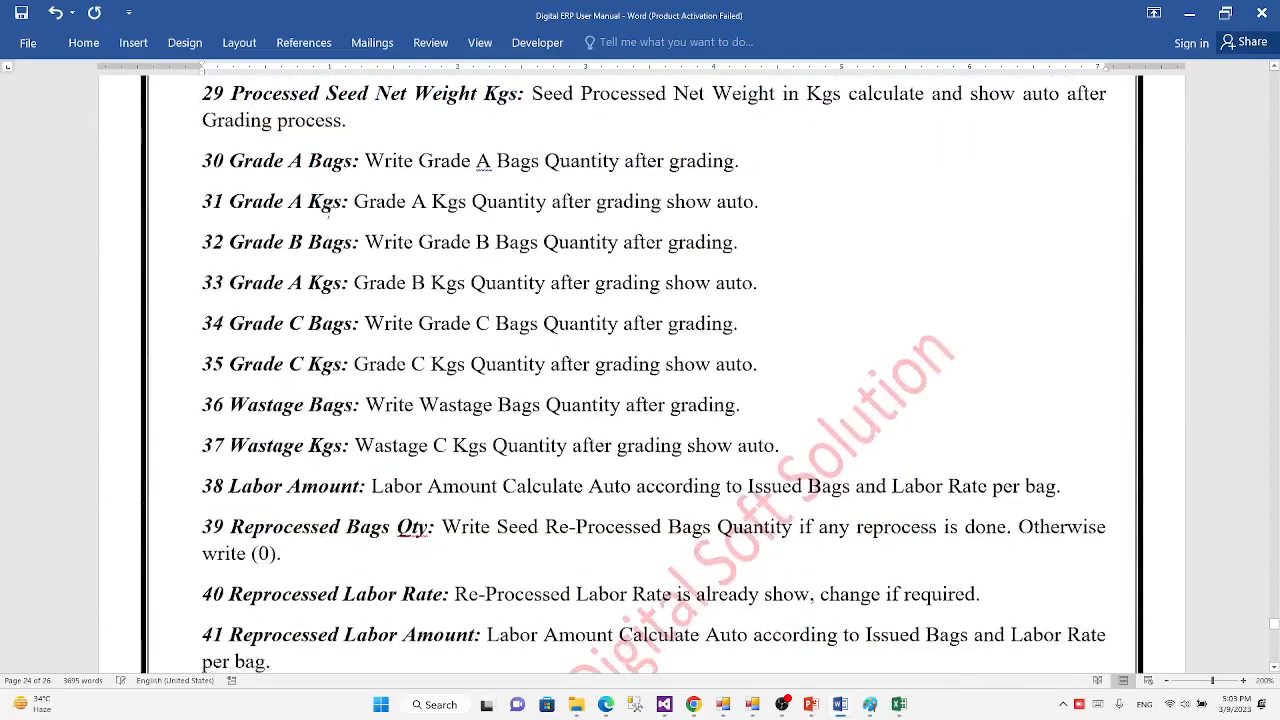
pyautogui.scroll(-12, 329, 212)
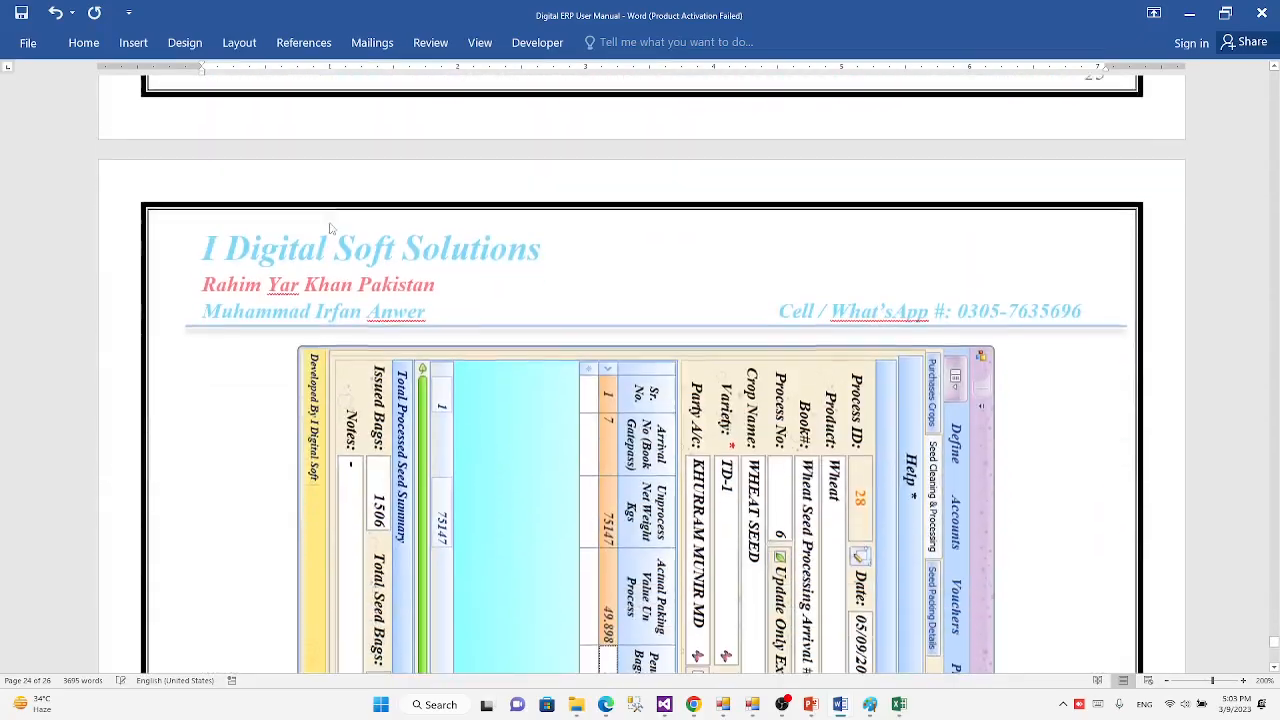
pyautogui.scroll(-12, 338, 210)
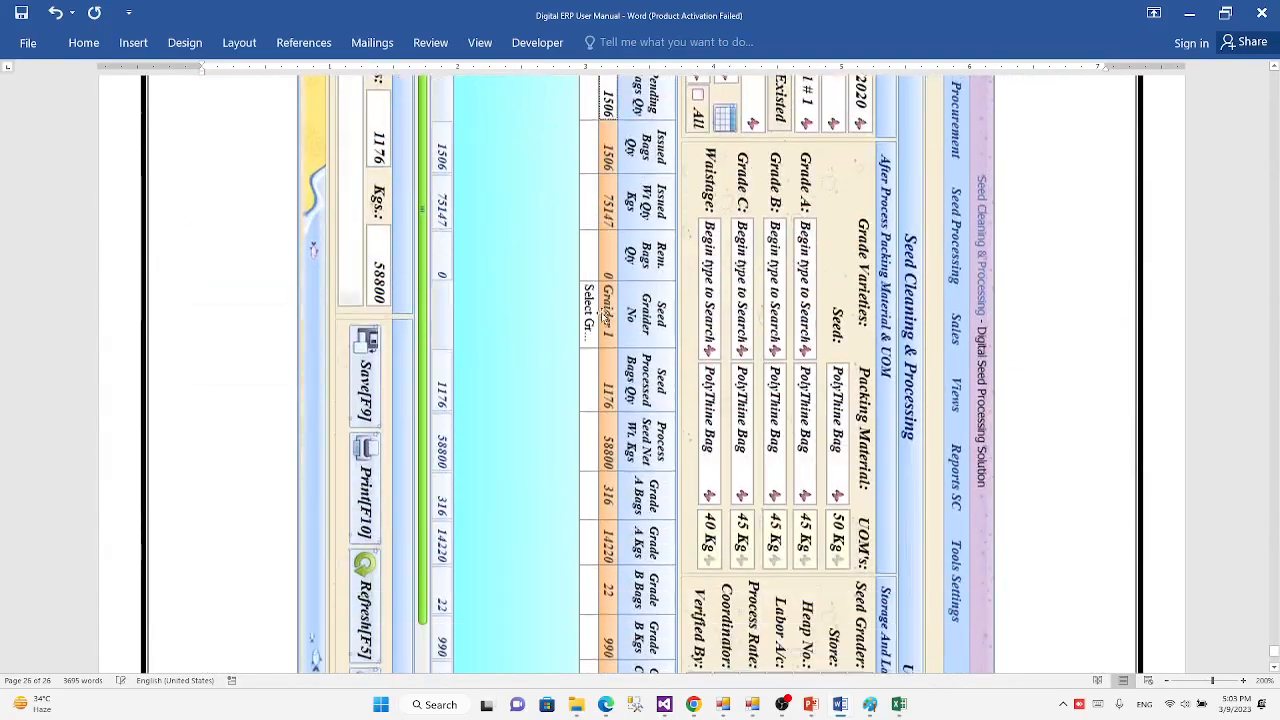
pyautogui.scroll(-2, 604, 316)
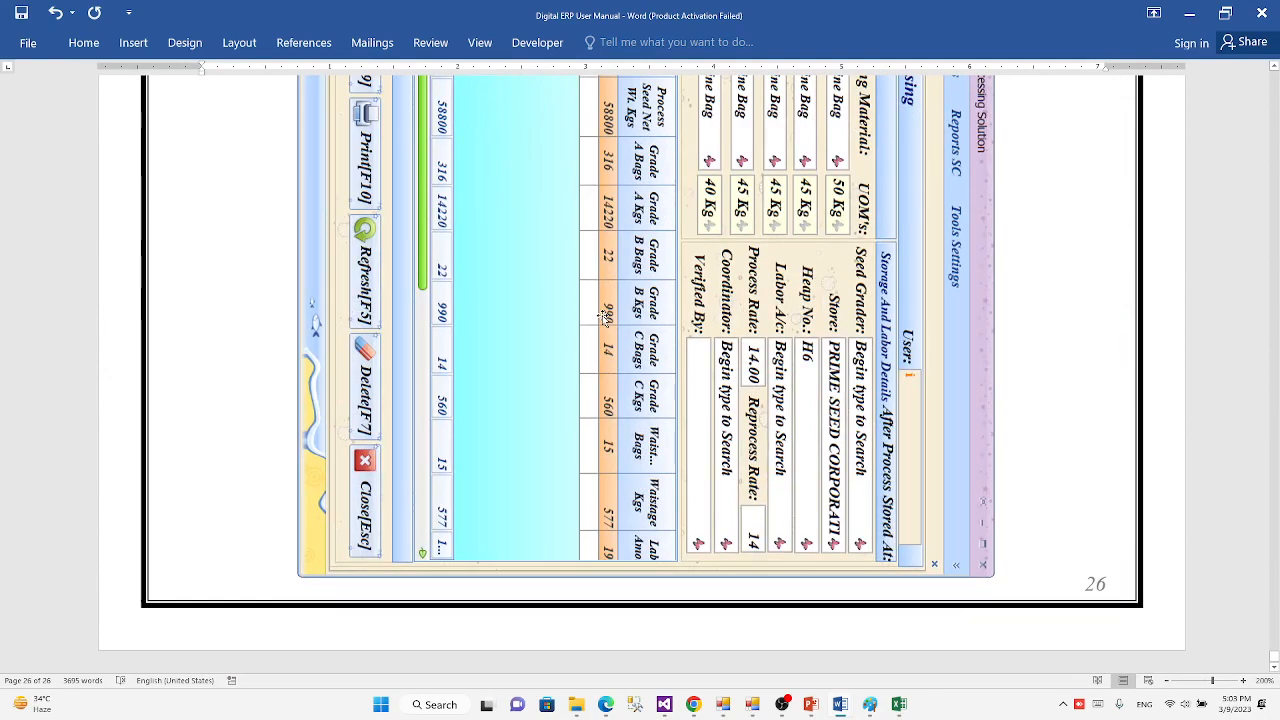
pyautogui.scroll(10, 604, 316)
pyautogui.scroll(-2, 604, 316)
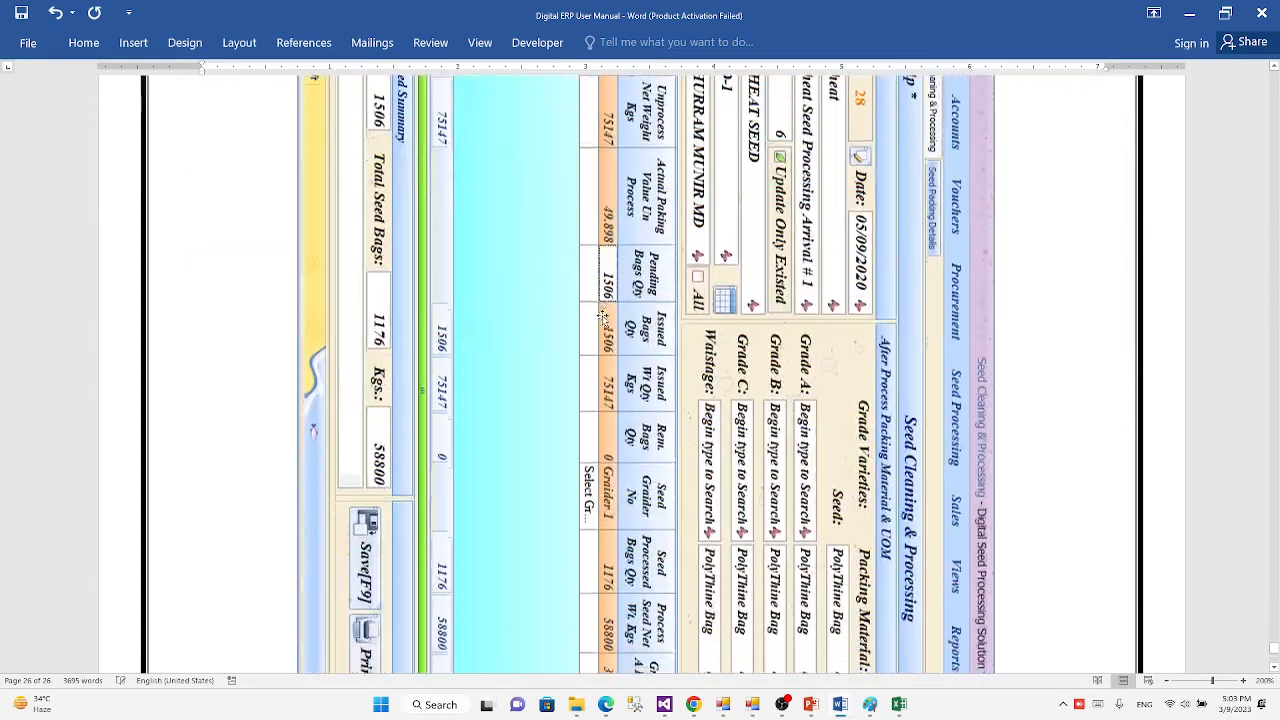
pyautogui.scroll(-7, 594, 399)
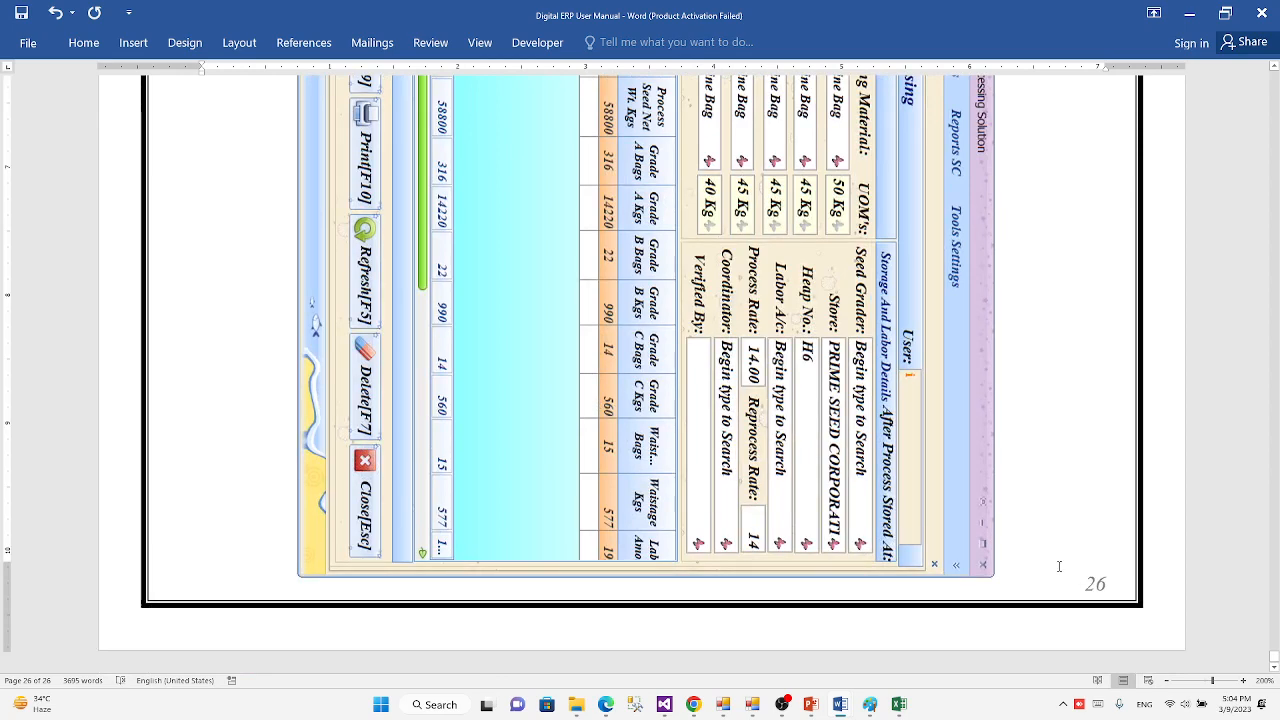
# Step: Add blank pages ahead of the rotated form illustration at the manual's end, pushing it down to page 28
pyautogui.scroll(6, 1043, 556)
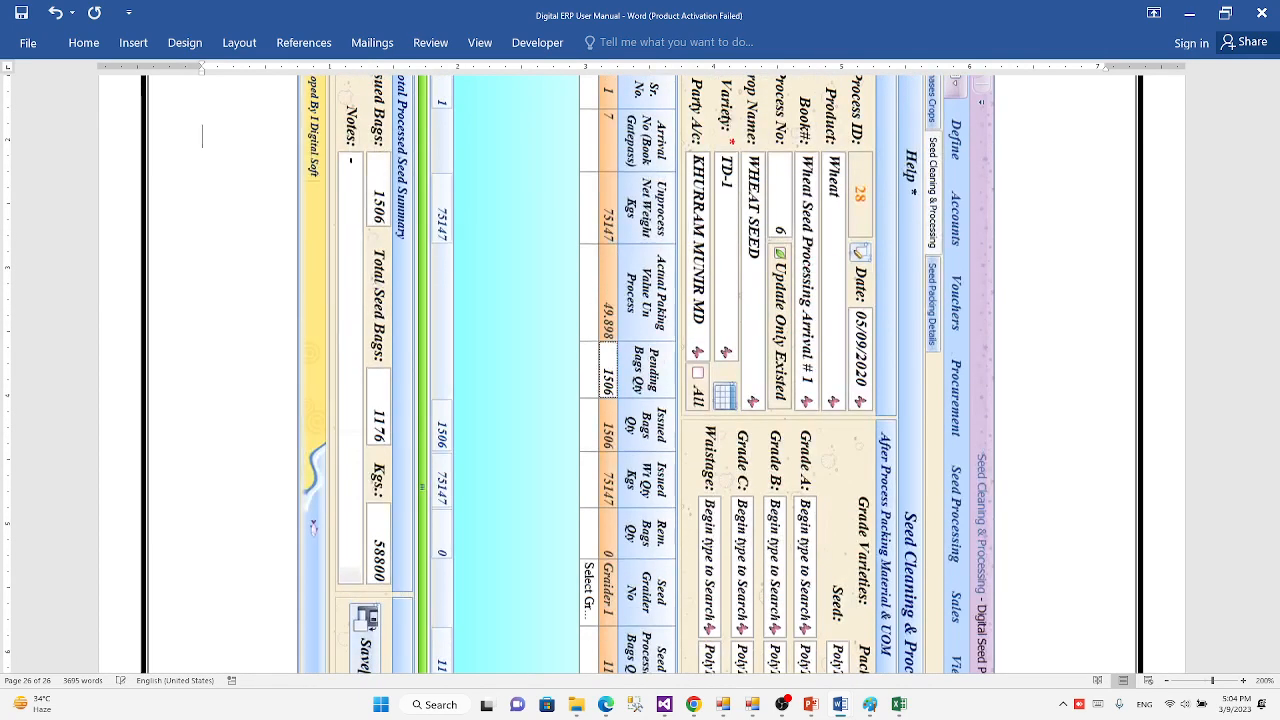
pyautogui.scroll(5, 642, 375)
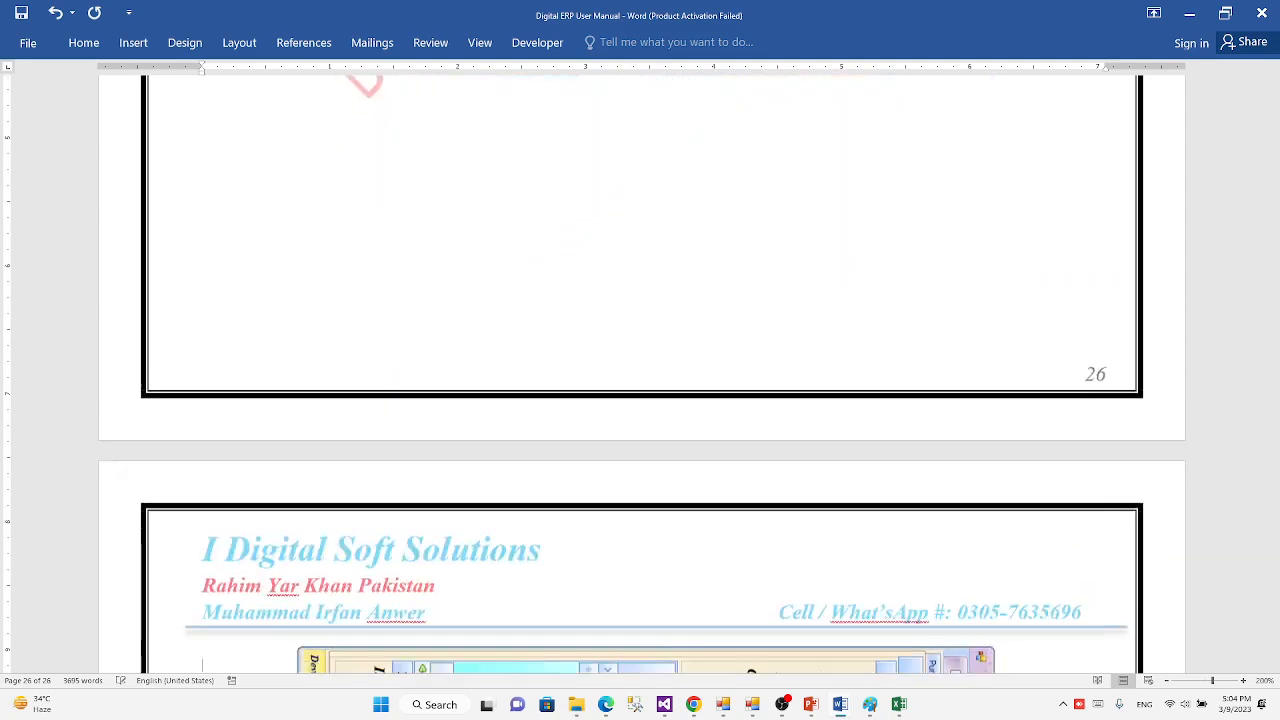
pyautogui.scroll(-15, 202, 623)
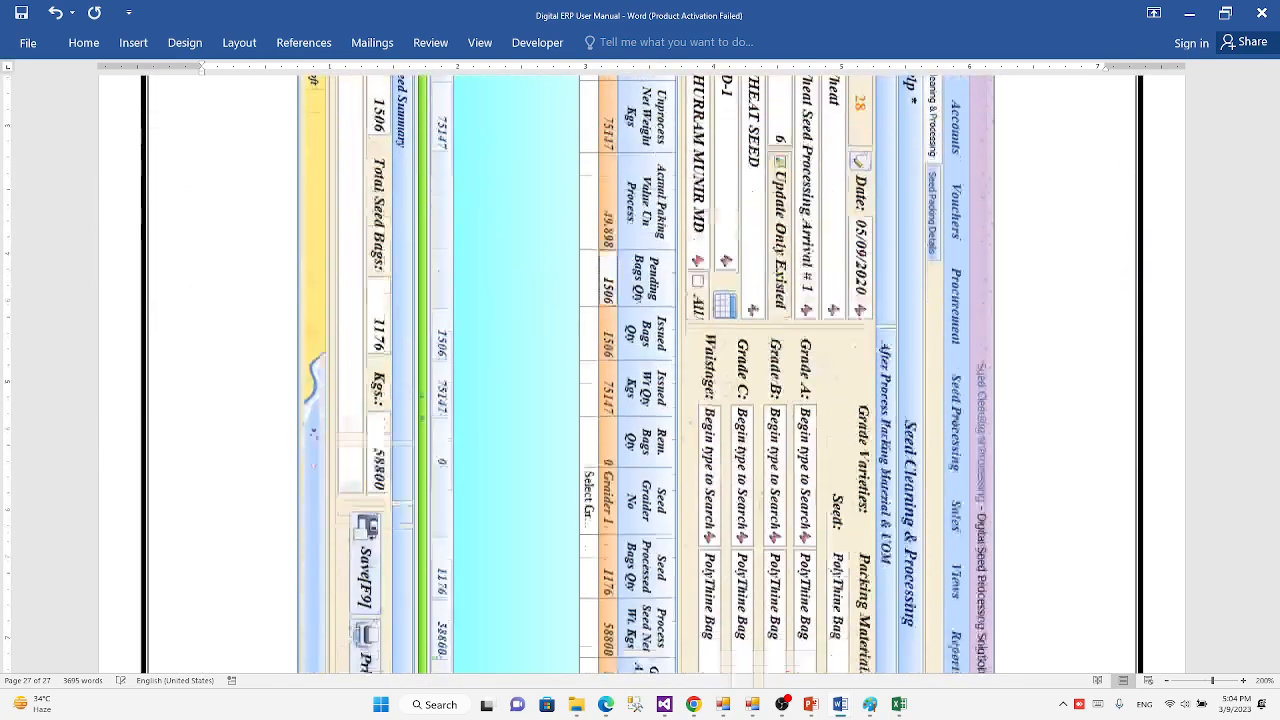
pyautogui.scroll(5, 1065, 620)
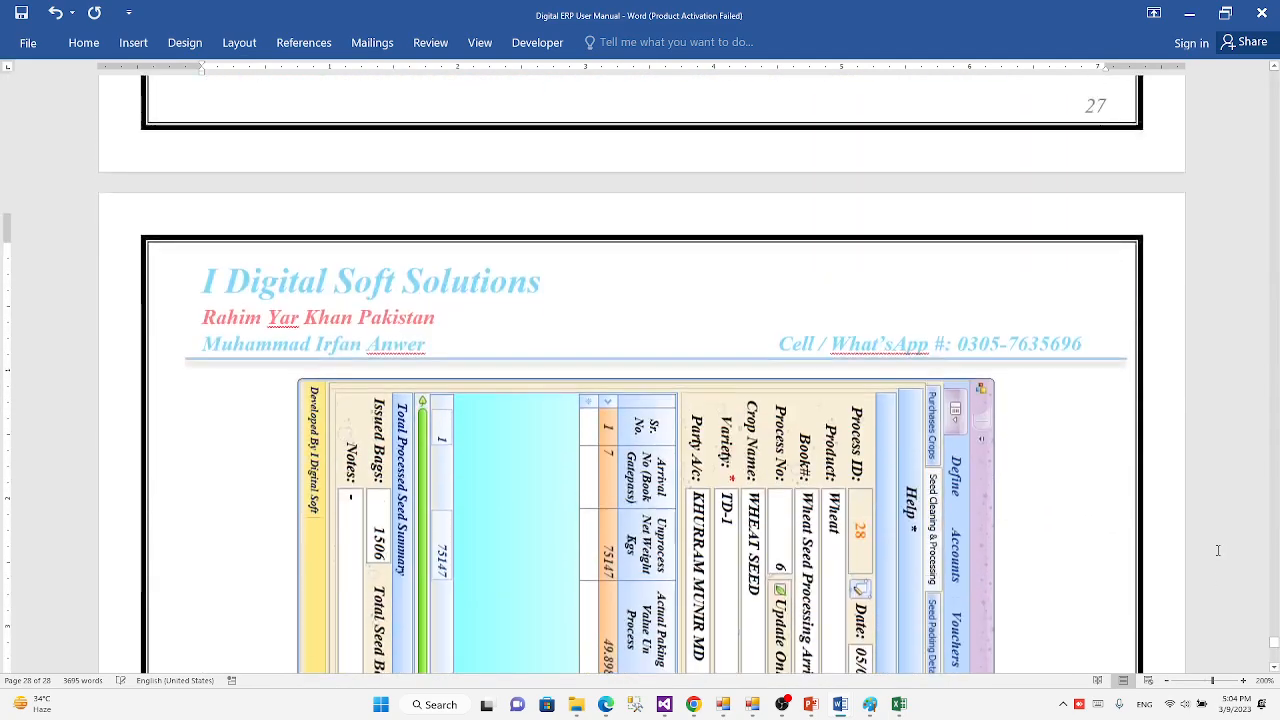
pyautogui.scroll(-3, 1065, 620)
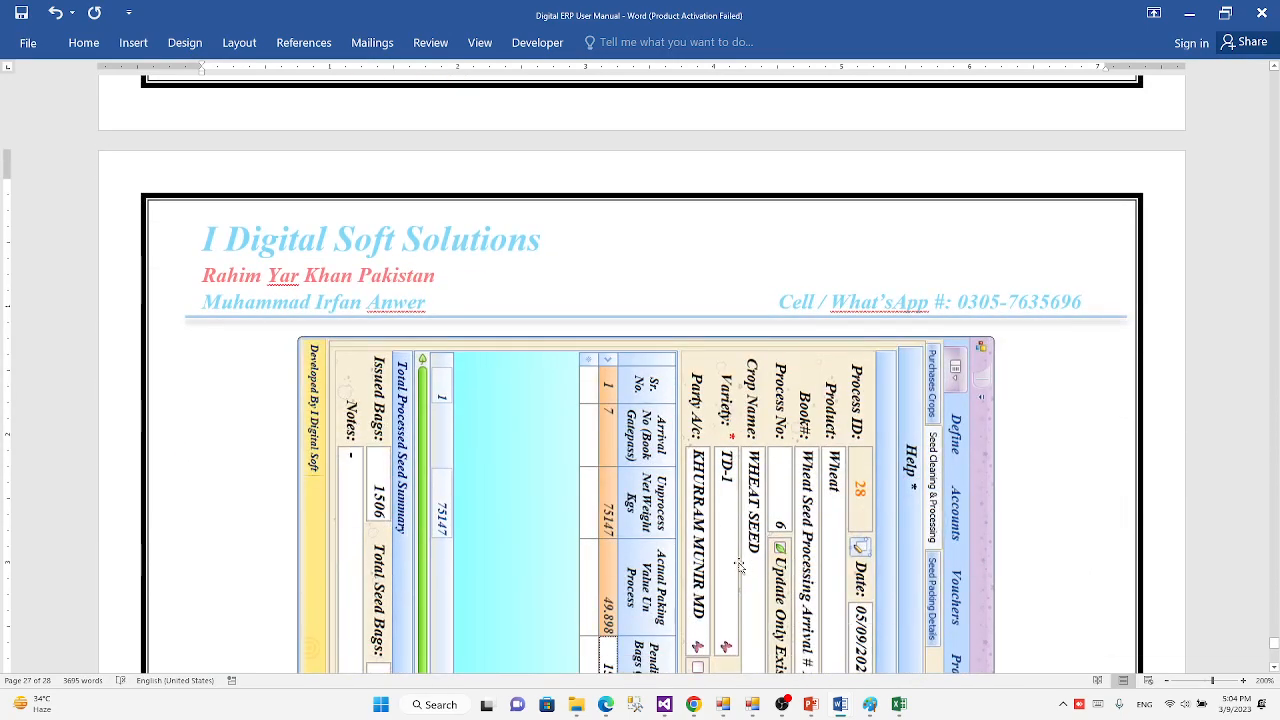
# Step: Move the rotated form illustration up onto page 27, just below the page header, leaving the last page blank
pyautogui.scroll(3, 661, 183)
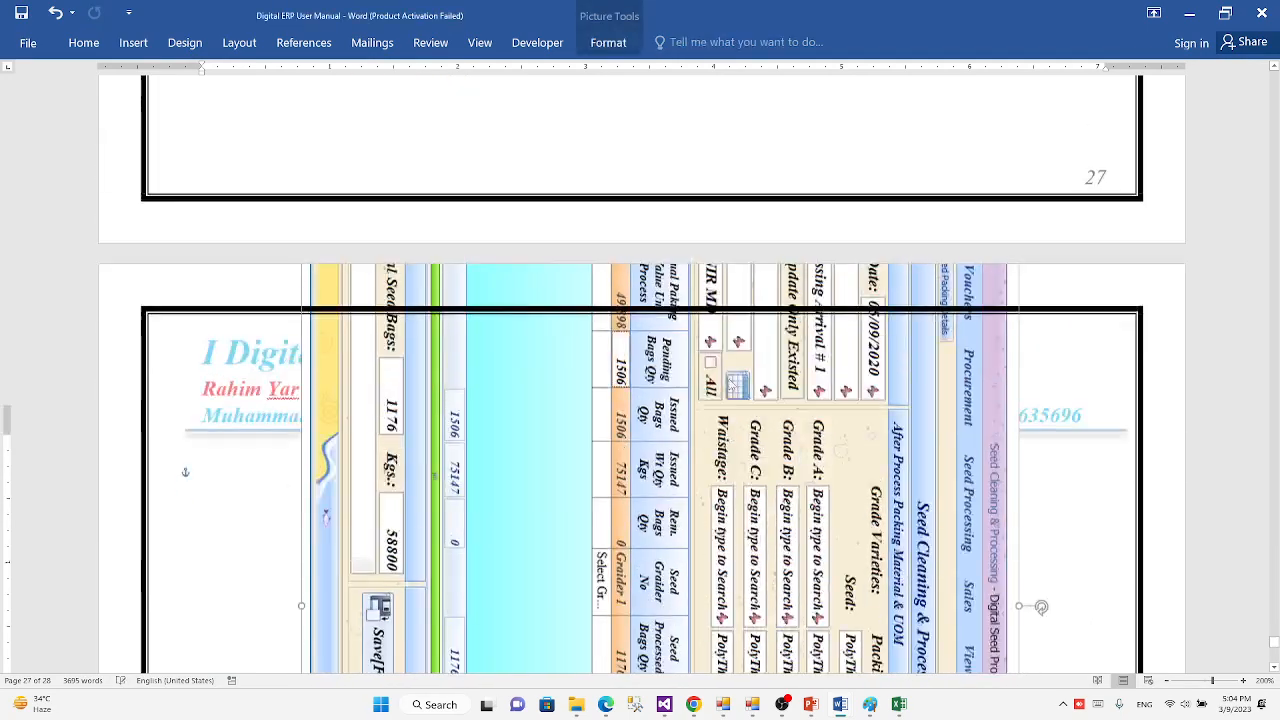
pyautogui.scroll(3, 661, 183)
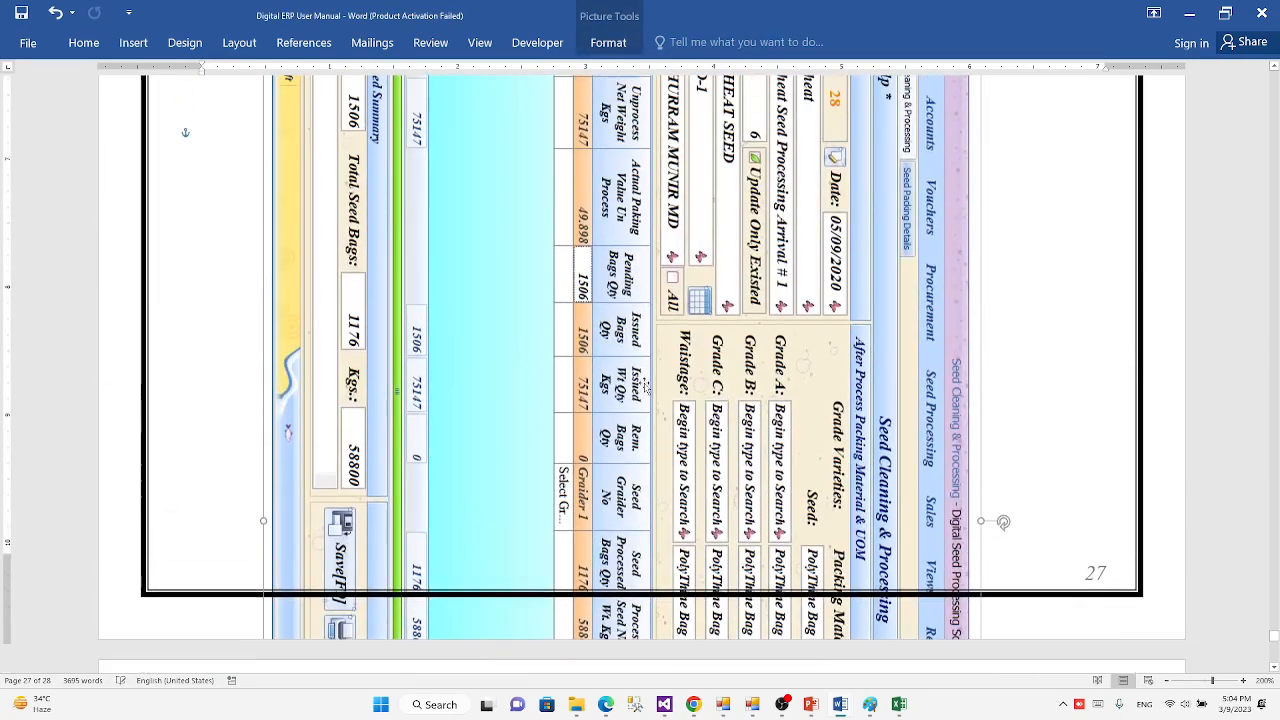
pyautogui.moveTo(648, 128); pyautogui.dragTo(648, 101)
pyautogui.scroll(4, 648, 101)
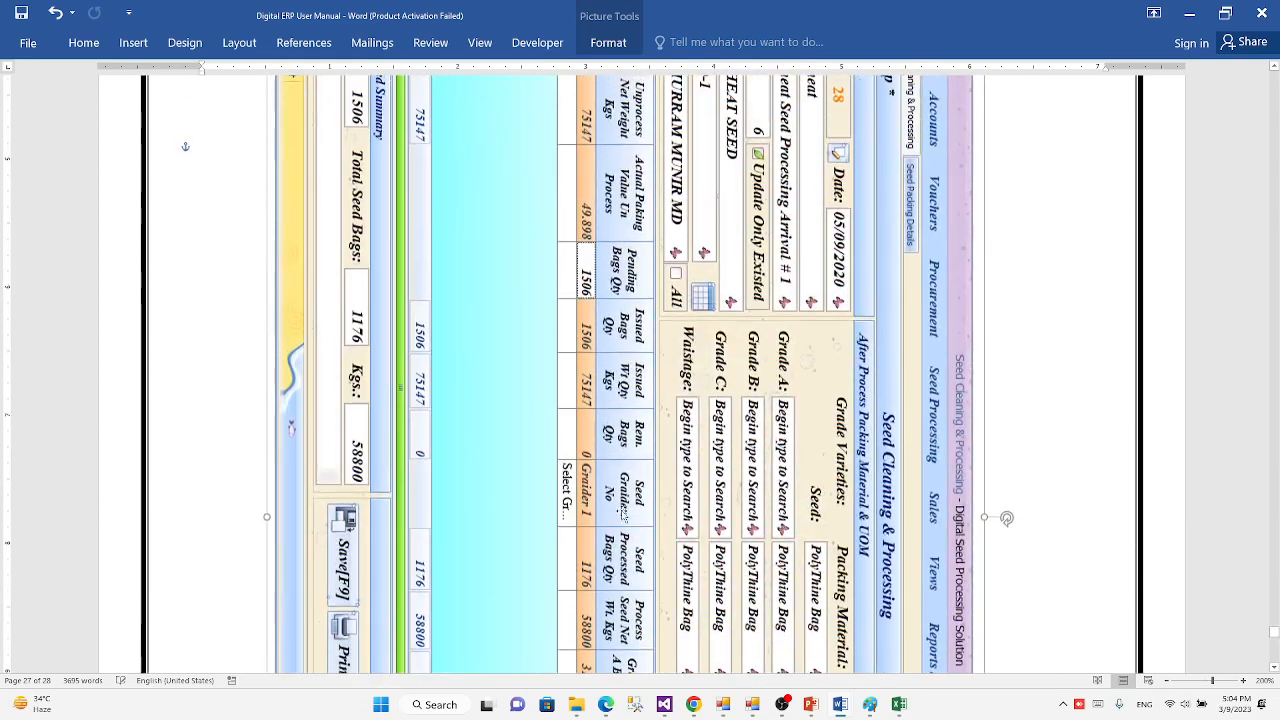
pyautogui.moveTo(625, 512); pyautogui.dragTo(653, 282)
pyautogui.scroll(8, 653, 282)
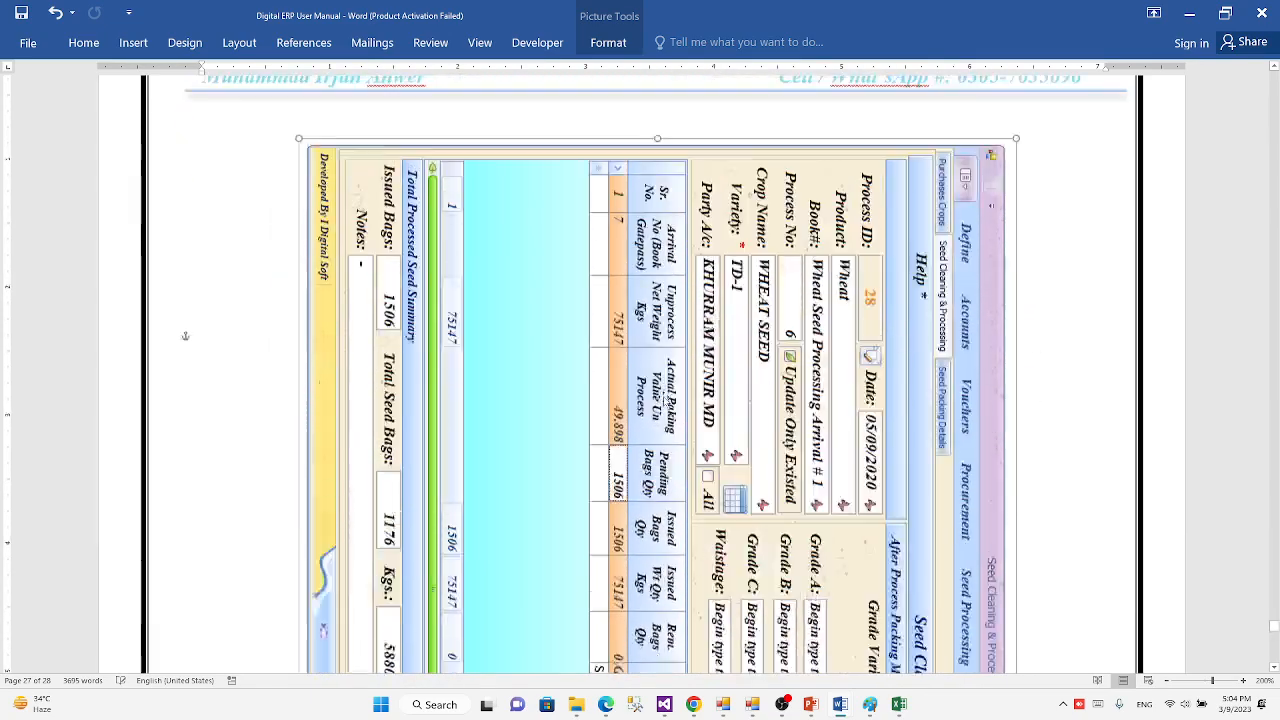
# Step: Write "Lecture 4th Complete" and, on the line below it, "Thanks For Watching" on the blank last page
pyautogui.scroll(-5, 643, 472)
pyautogui.scroll(-8, 642, 468)
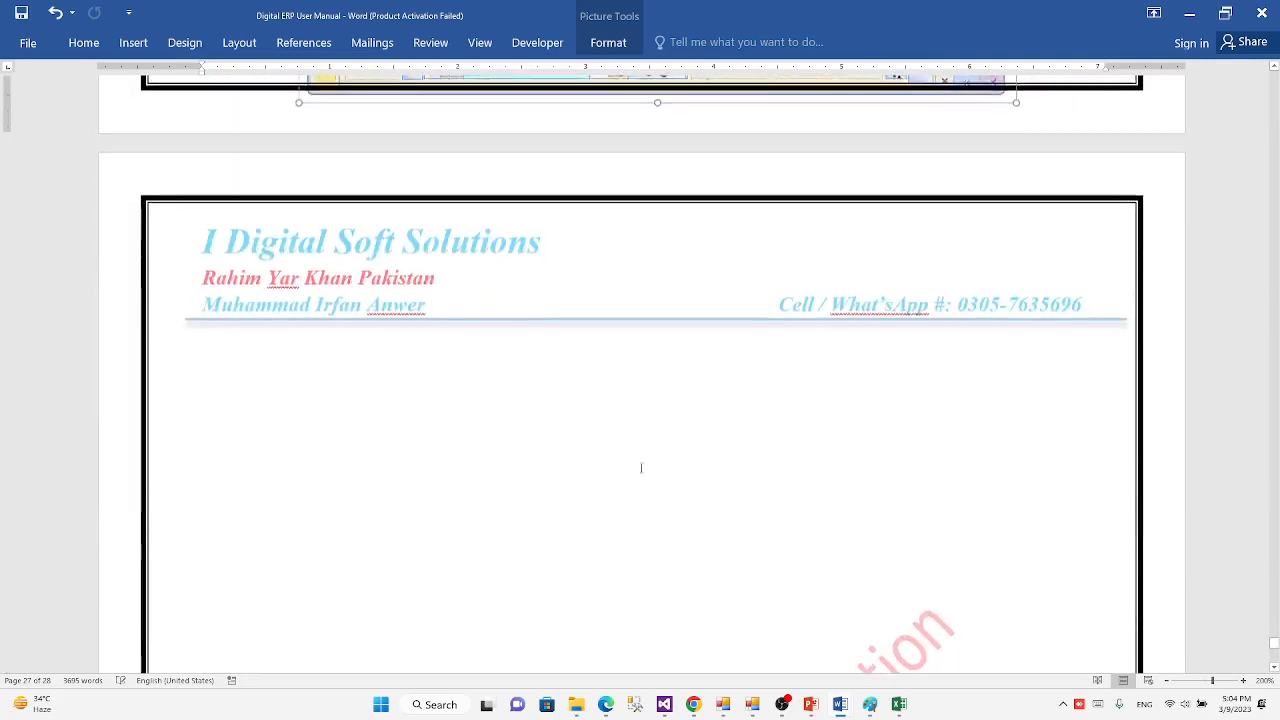
pyautogui.click(334, 394)
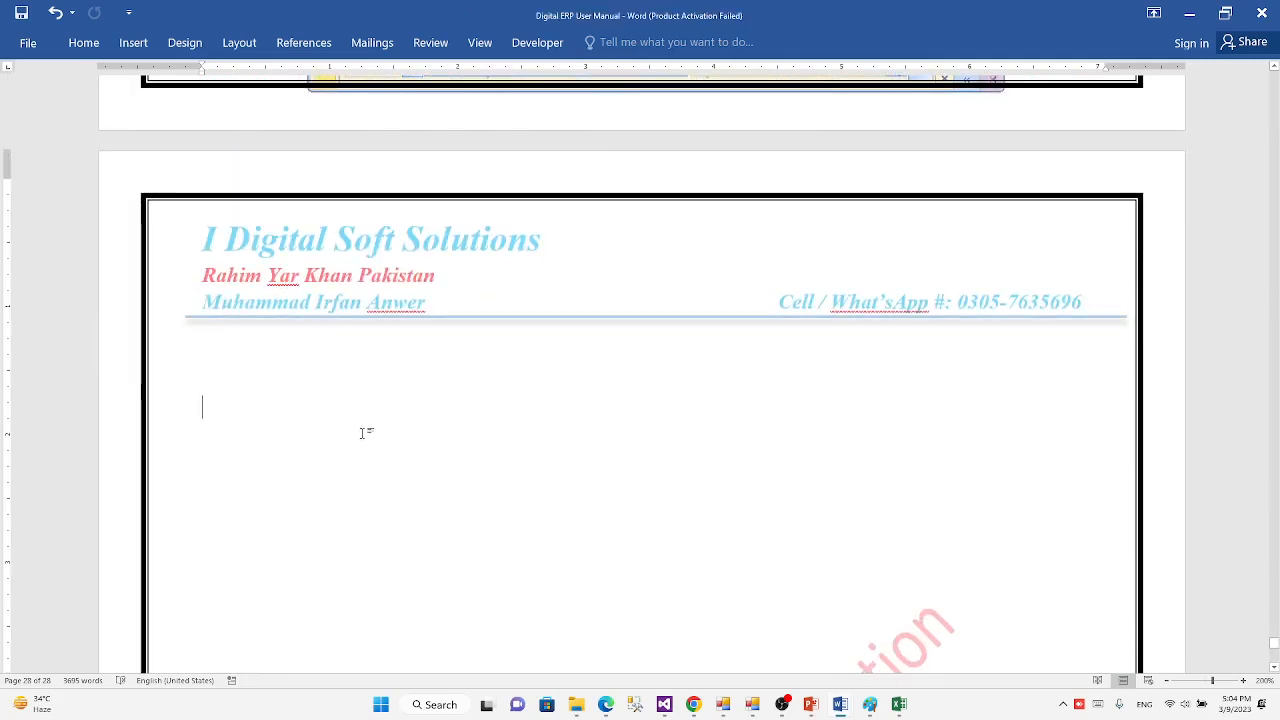
pyautogui.write('Than')
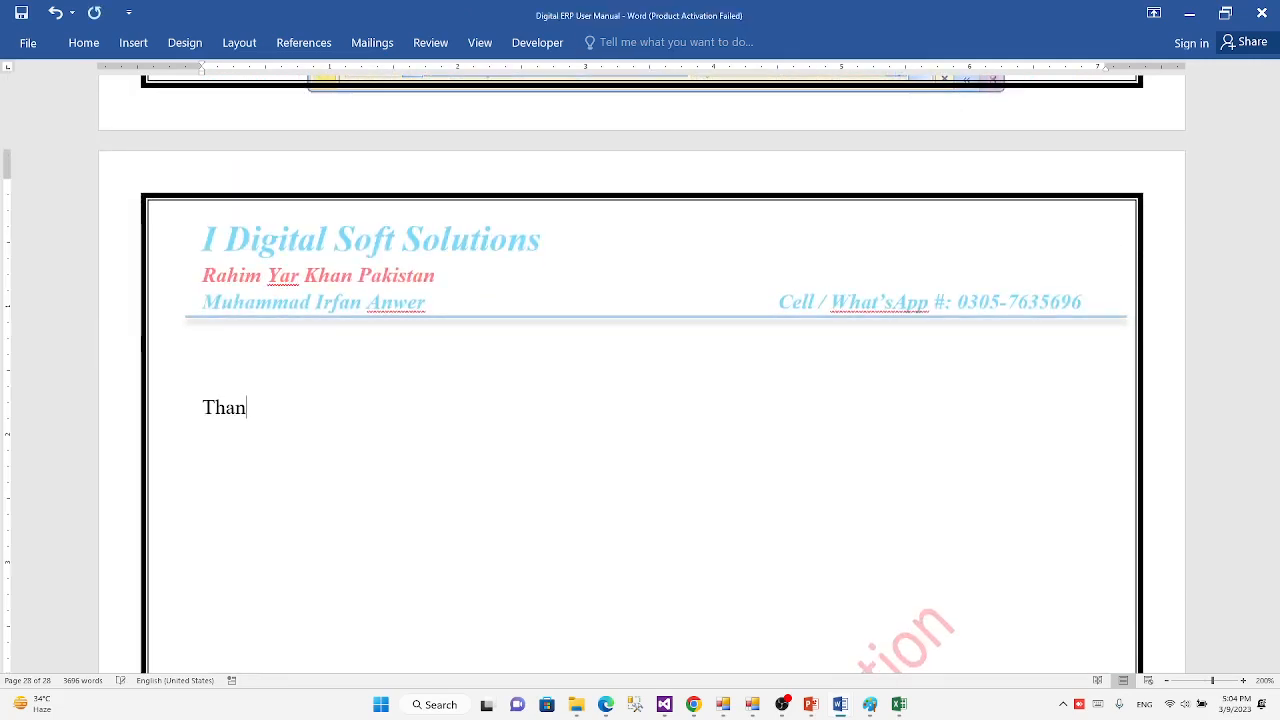
pyautogui.write('ks For Watchi')
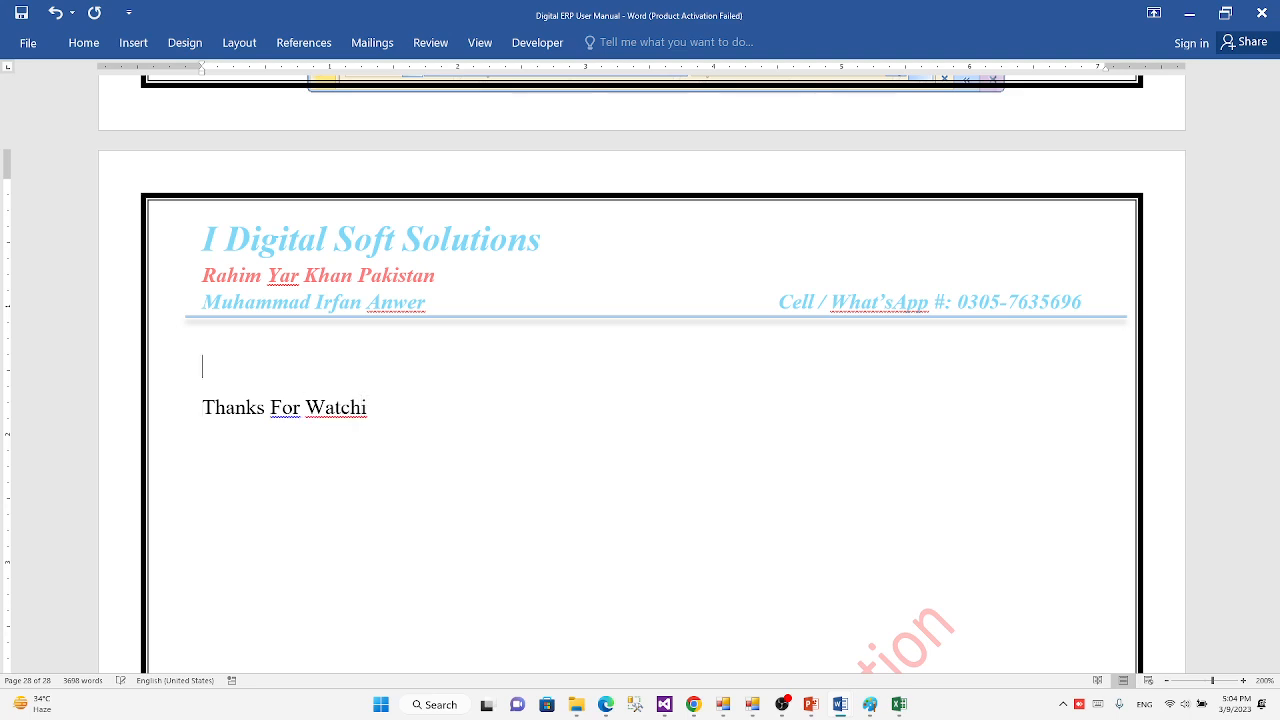
pyautogui.press('Return')
pyautogui.write('Lecture 4th Com')
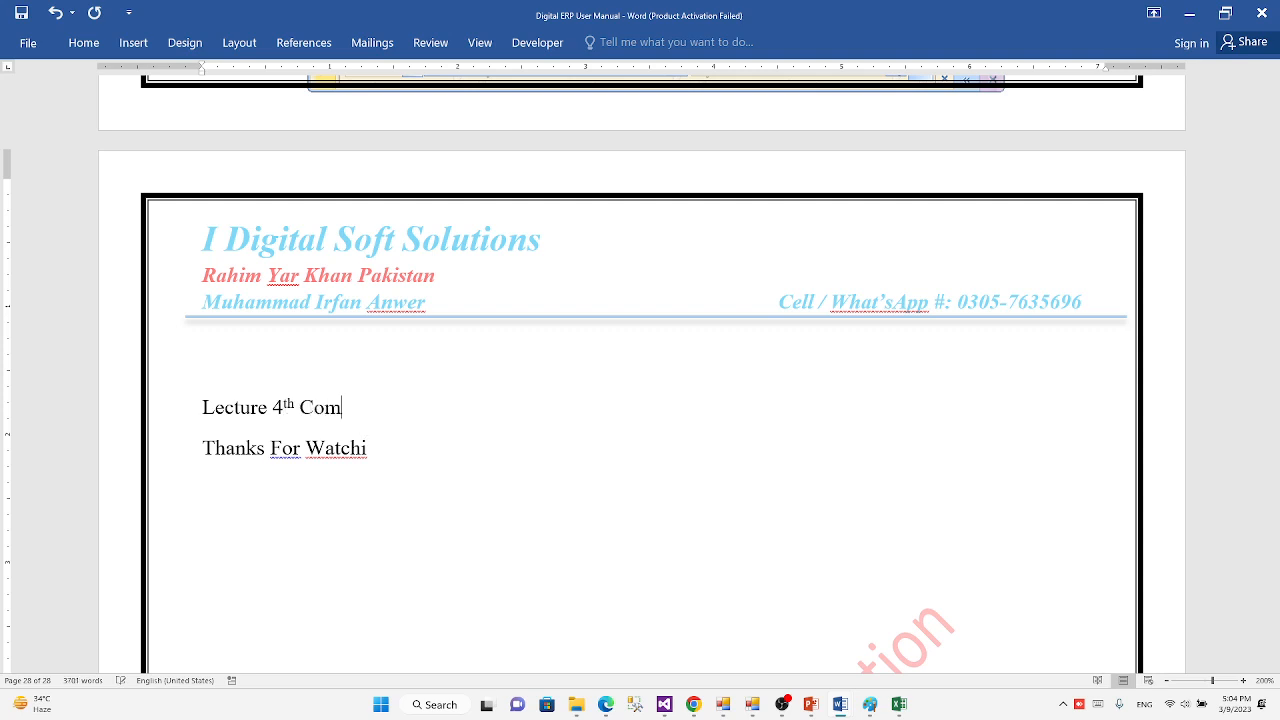
pyautogui.write('te ')
pyautogui.write('g')
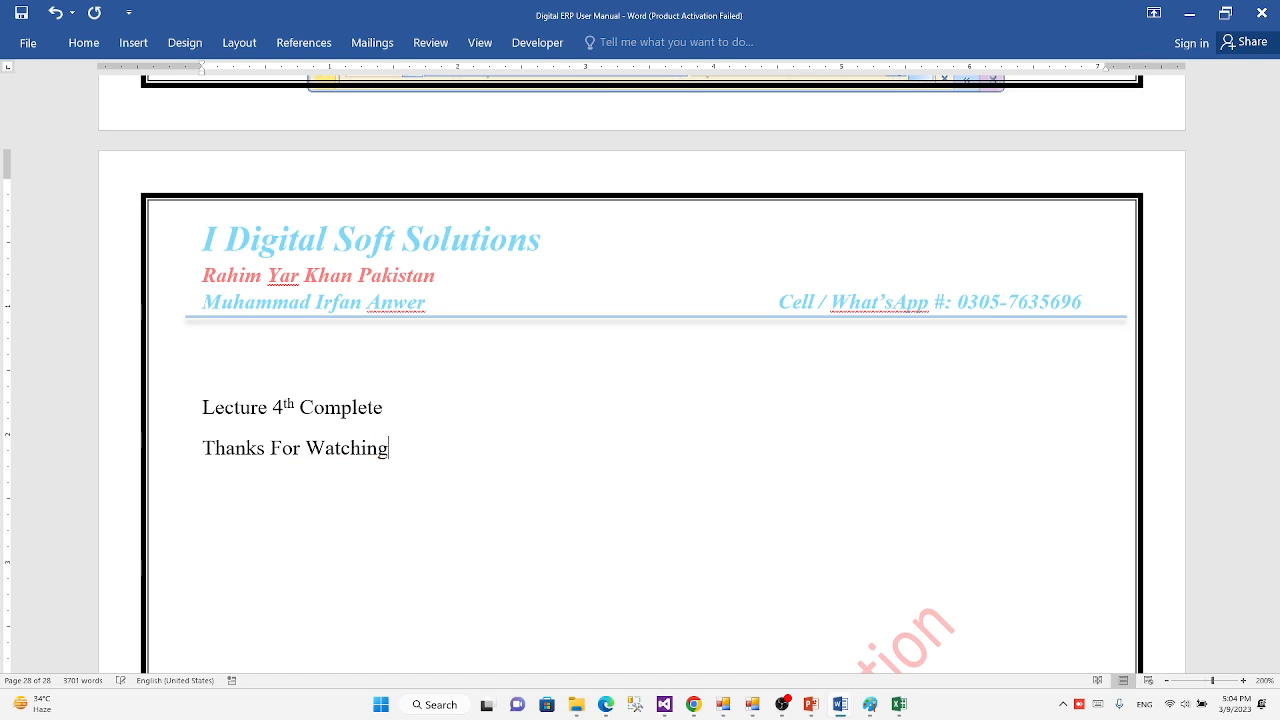
# Step: Save the user manual and switch to OBS
pyautogui.hotkey('ctrl', 's')
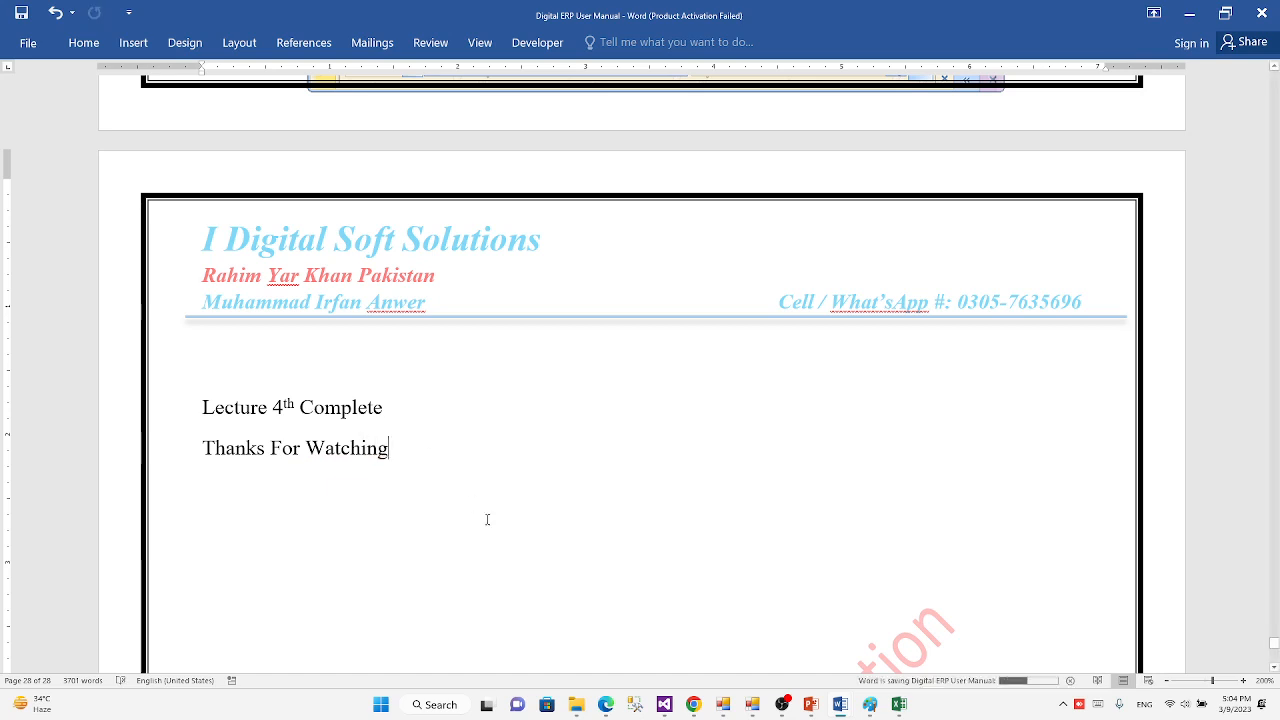
pyautogui.click(786, 708)
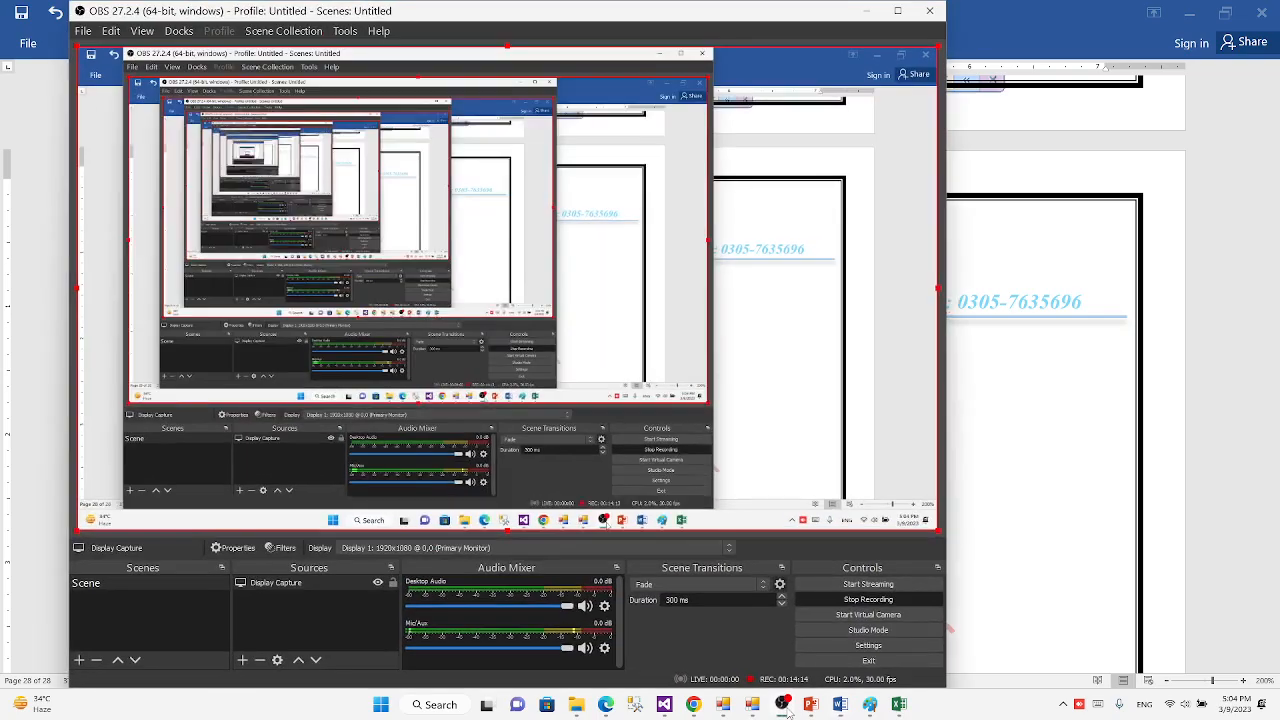